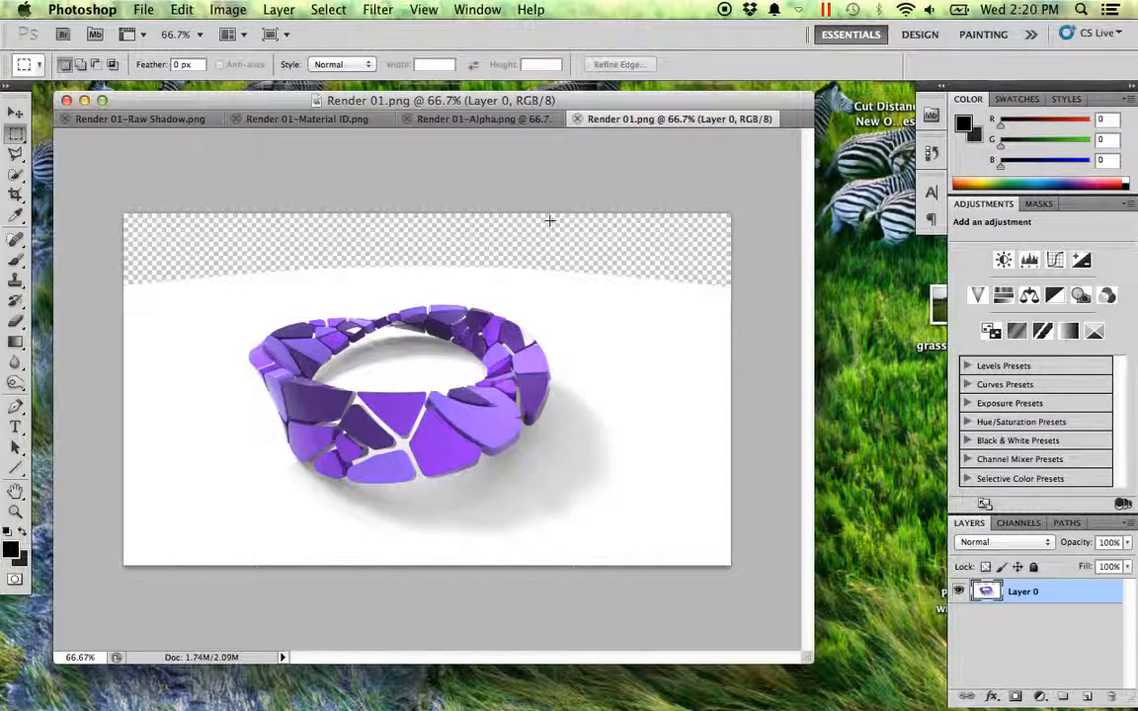
Compare the open render passes: Alpha, Material ID and Raw Shadow against the main Render 01.png image.
click(482, 119)
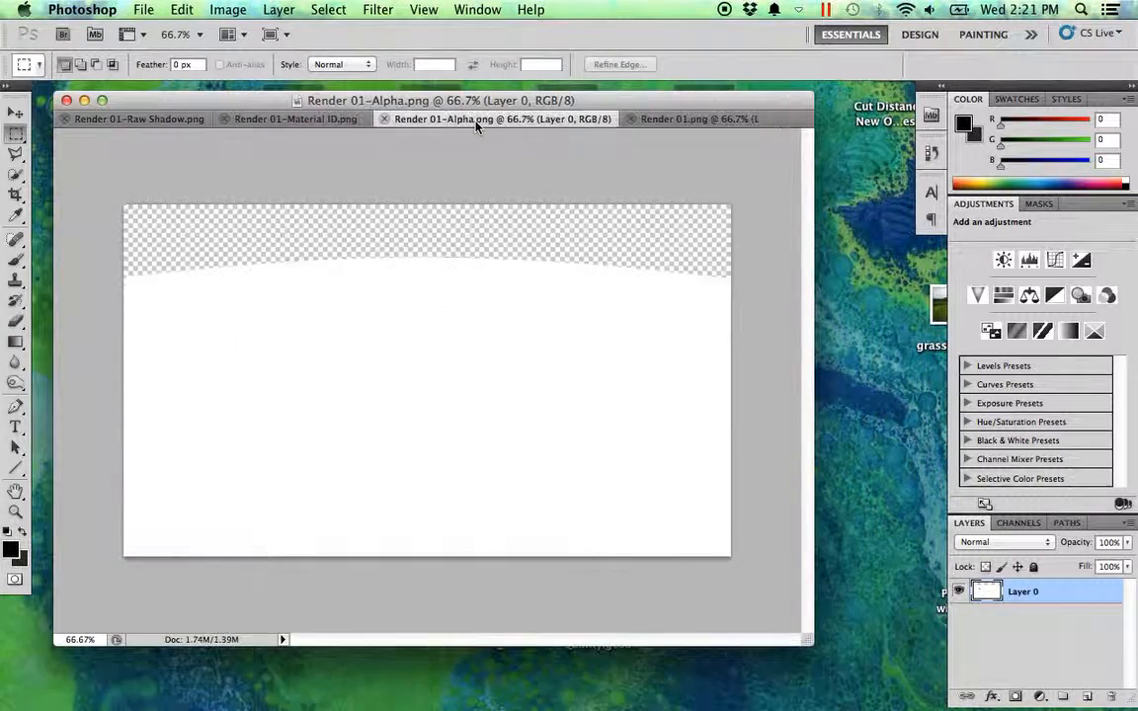
click(654, 120)
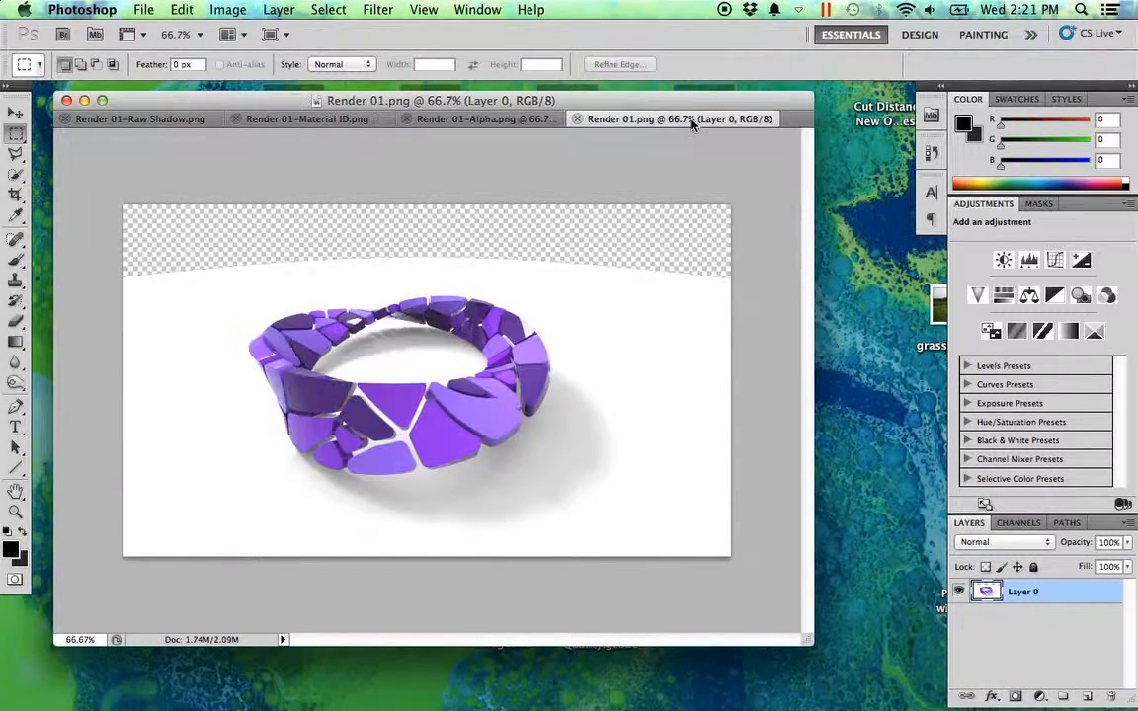
click(464, 119)
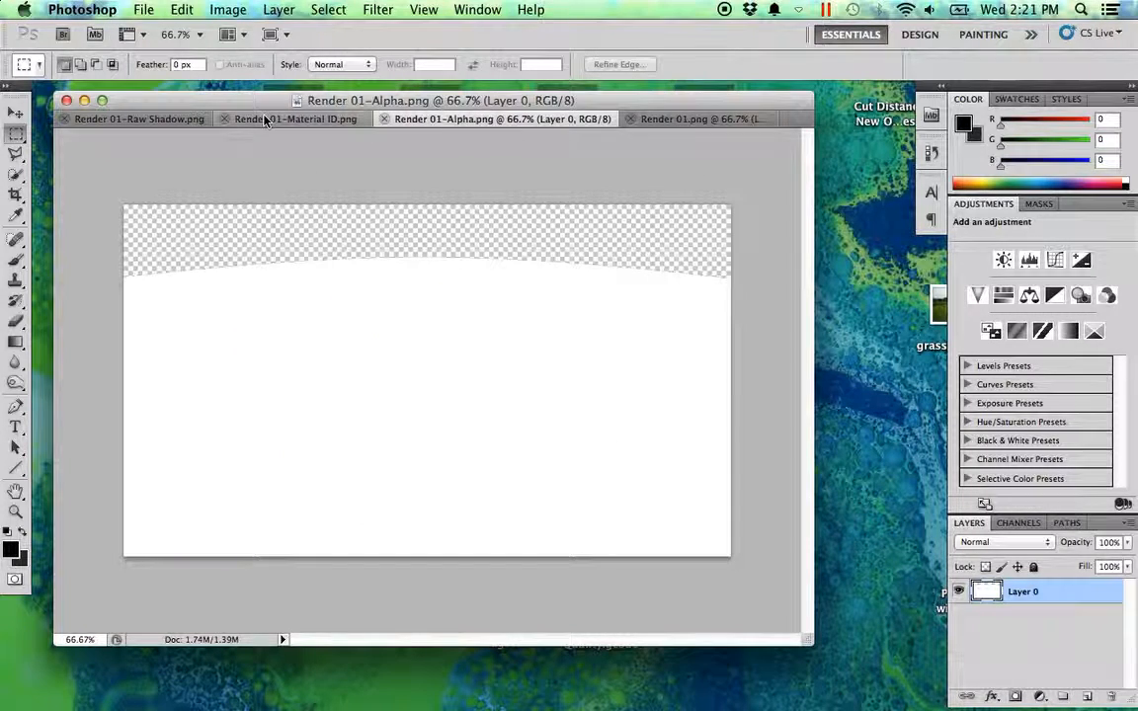
click(272, 119)
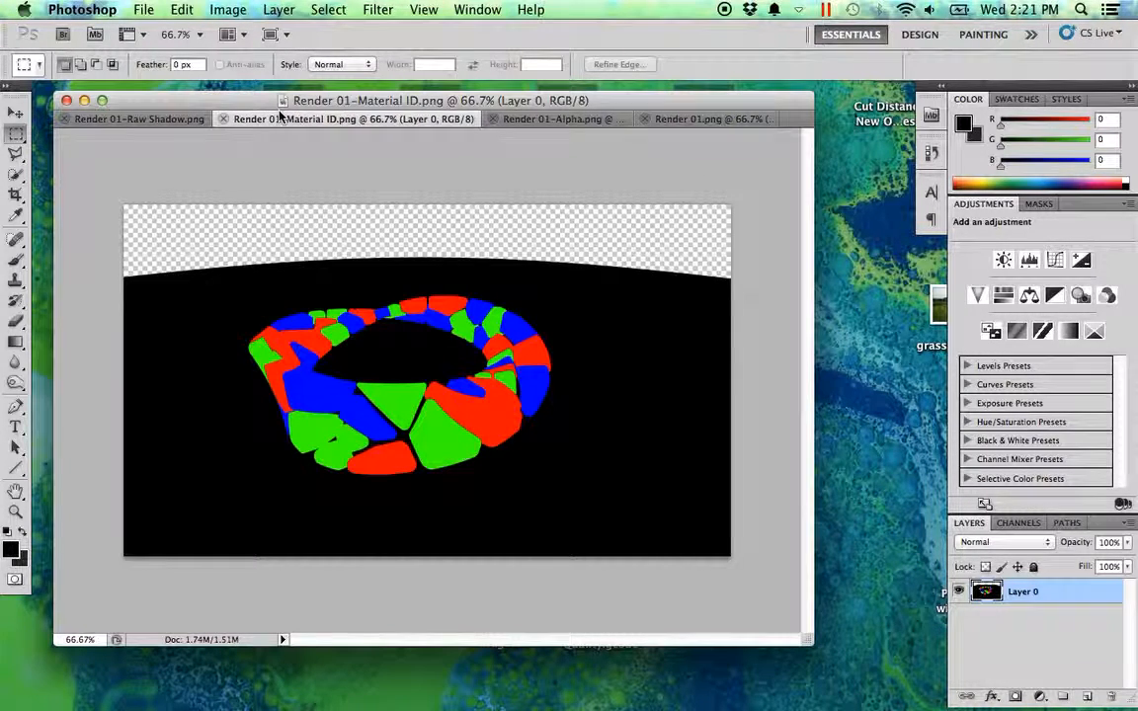
click(117, 118)
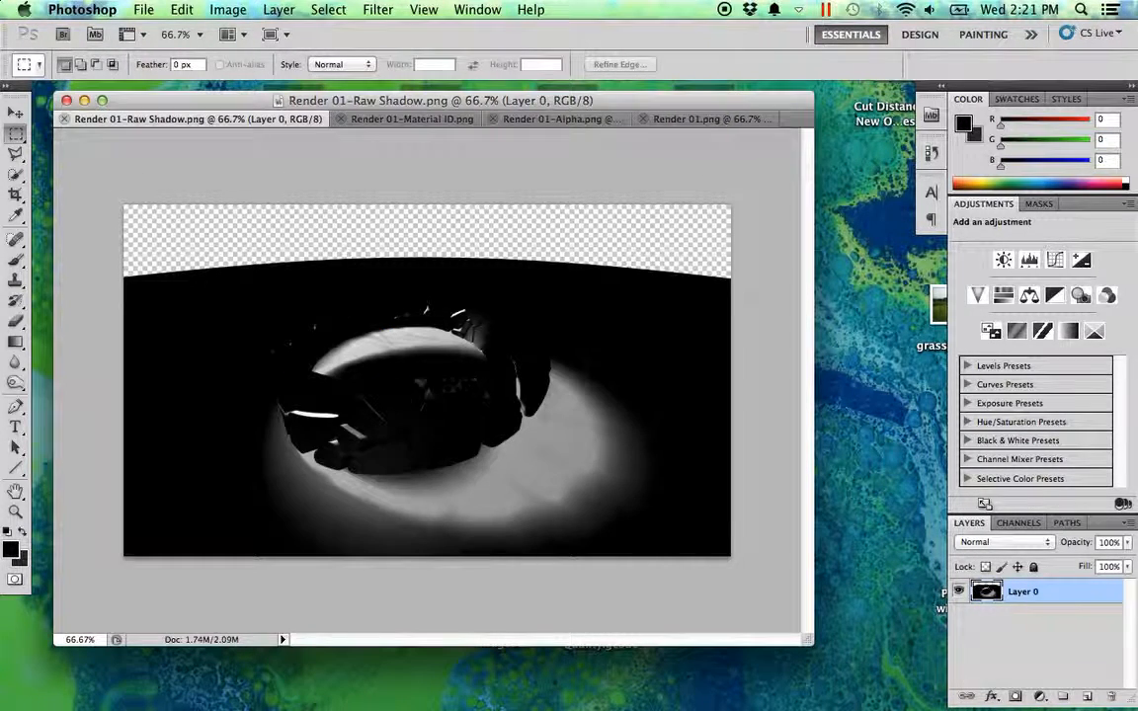
click(699, 120)
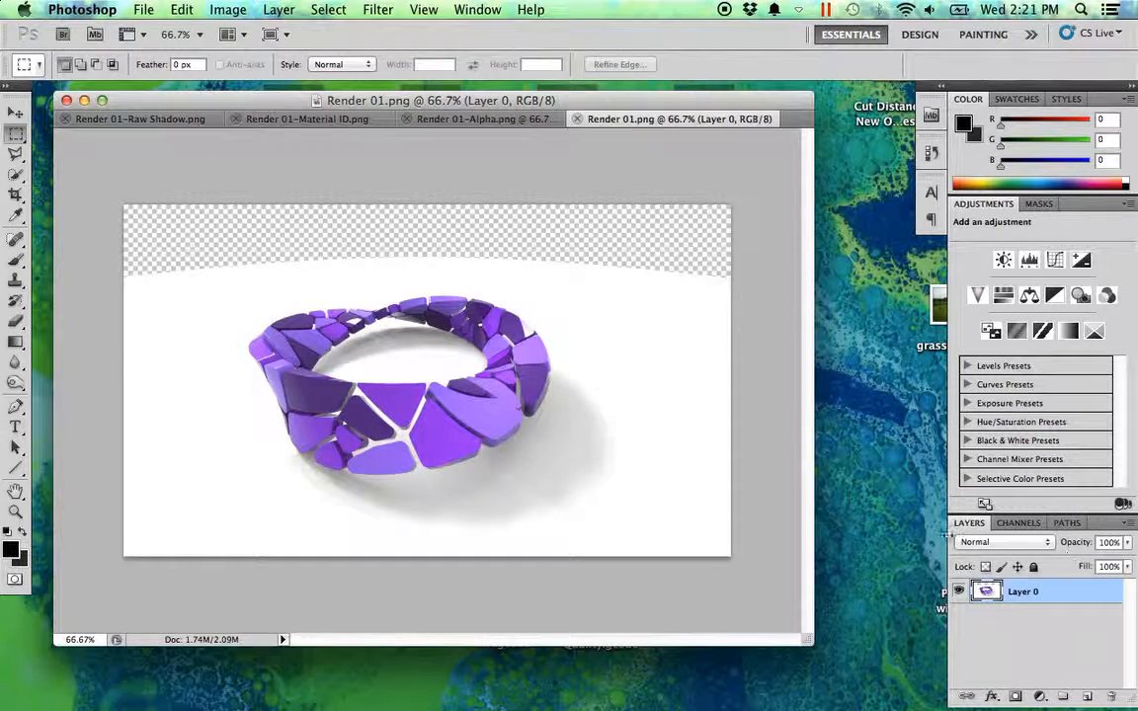
click(294, 118)
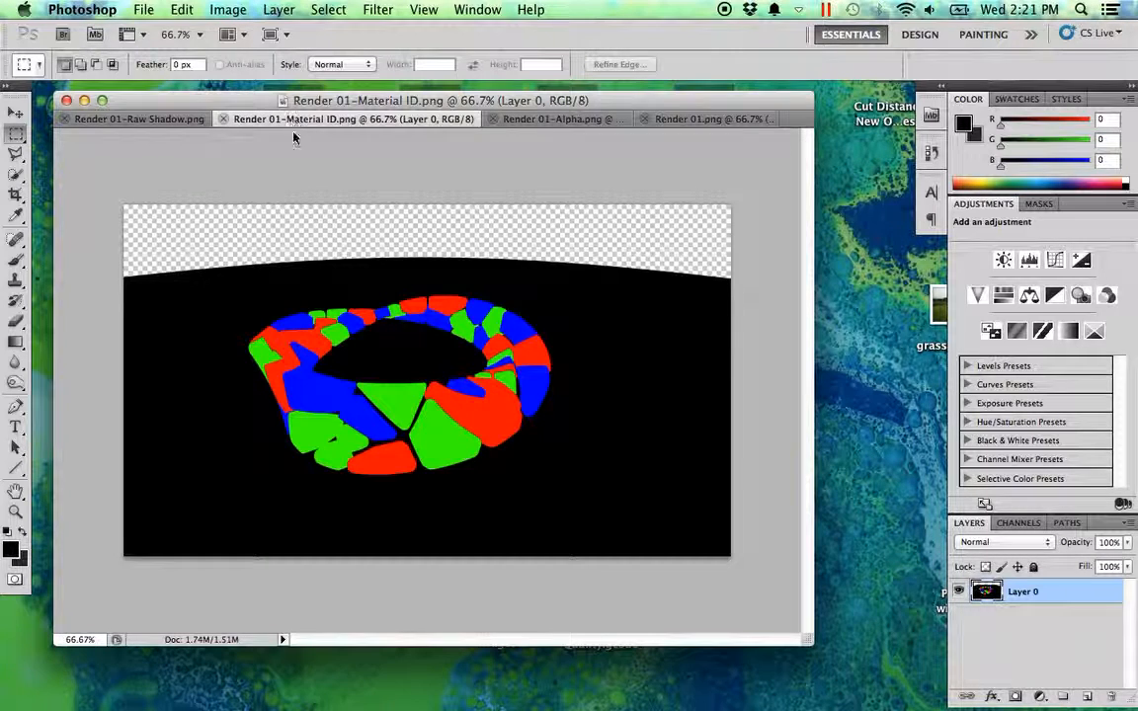
click(691, 118)
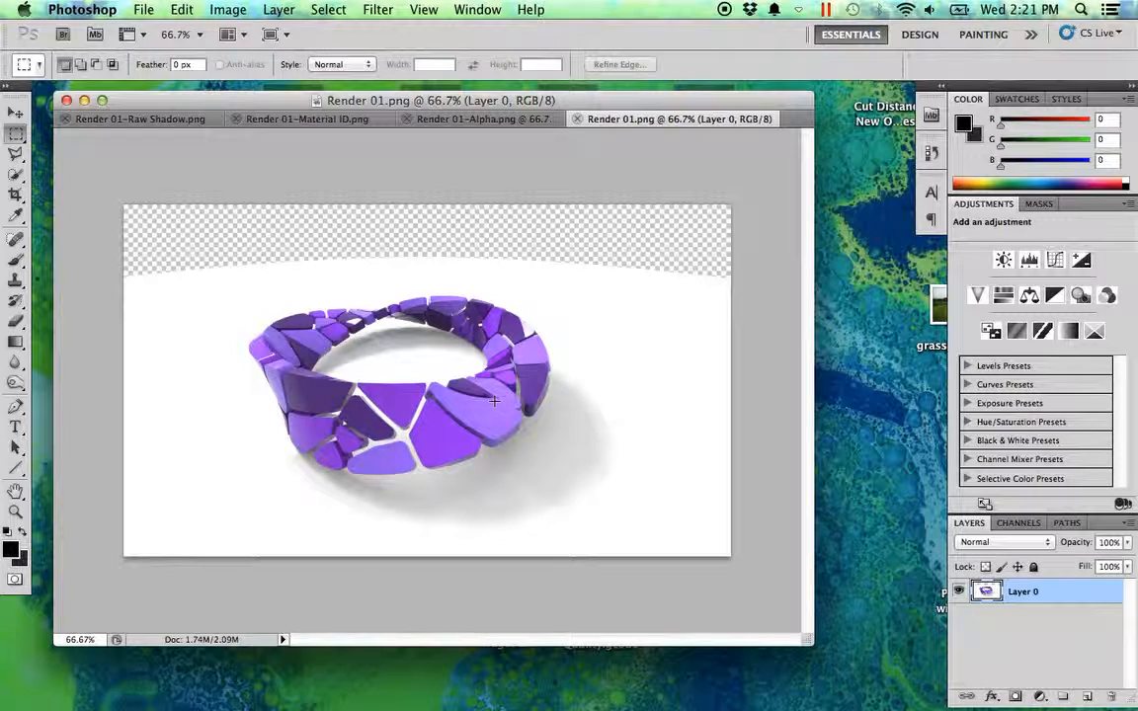
Duplicate Layer 0 of Render 01-Material ID.png into the Render 01.png document as Layer 1.
click(315, 119)
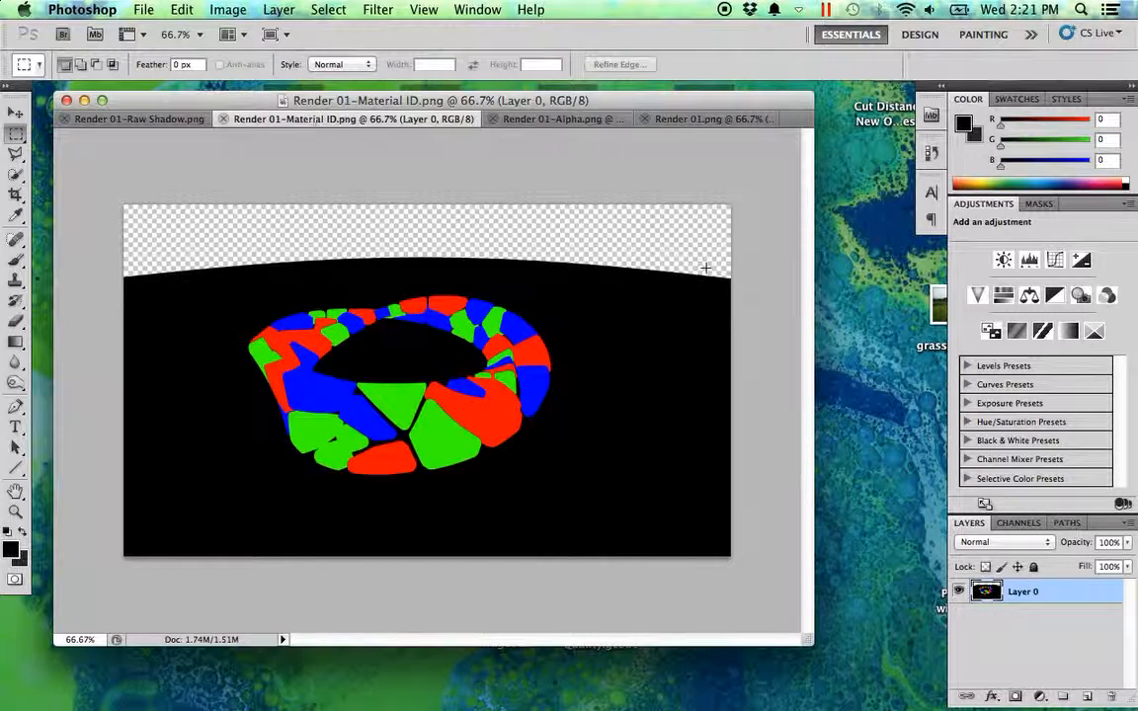
right_click(1025, 593)
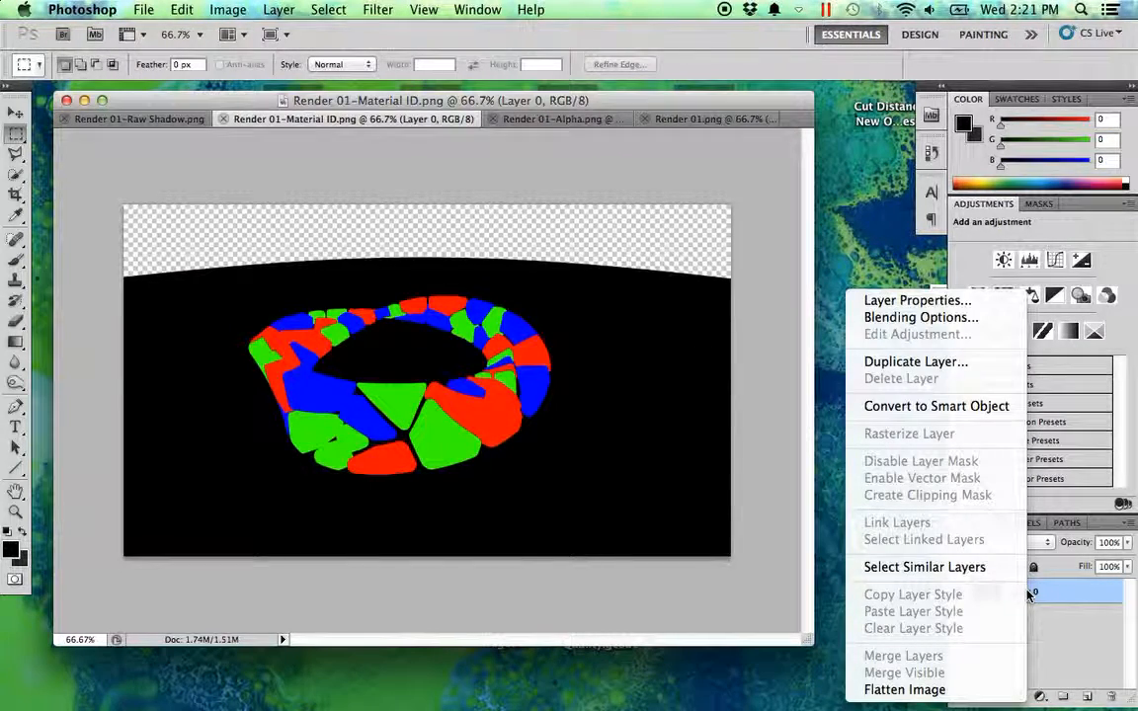
click(1052, 649)
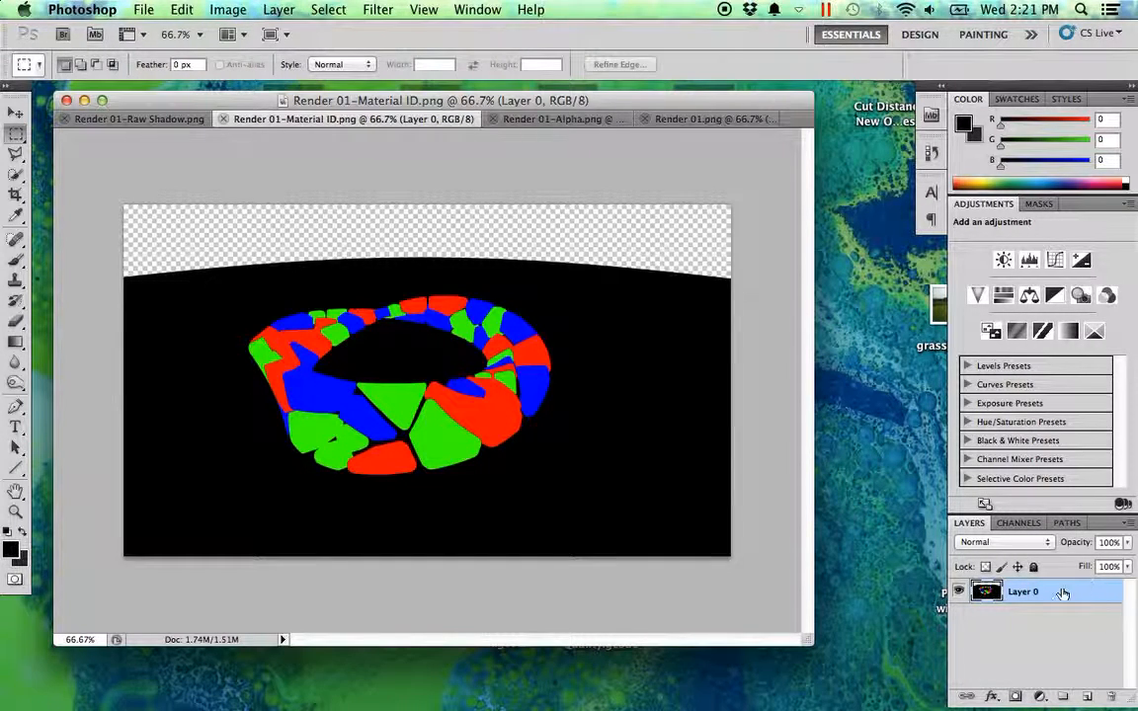
right_click(1024, 601)
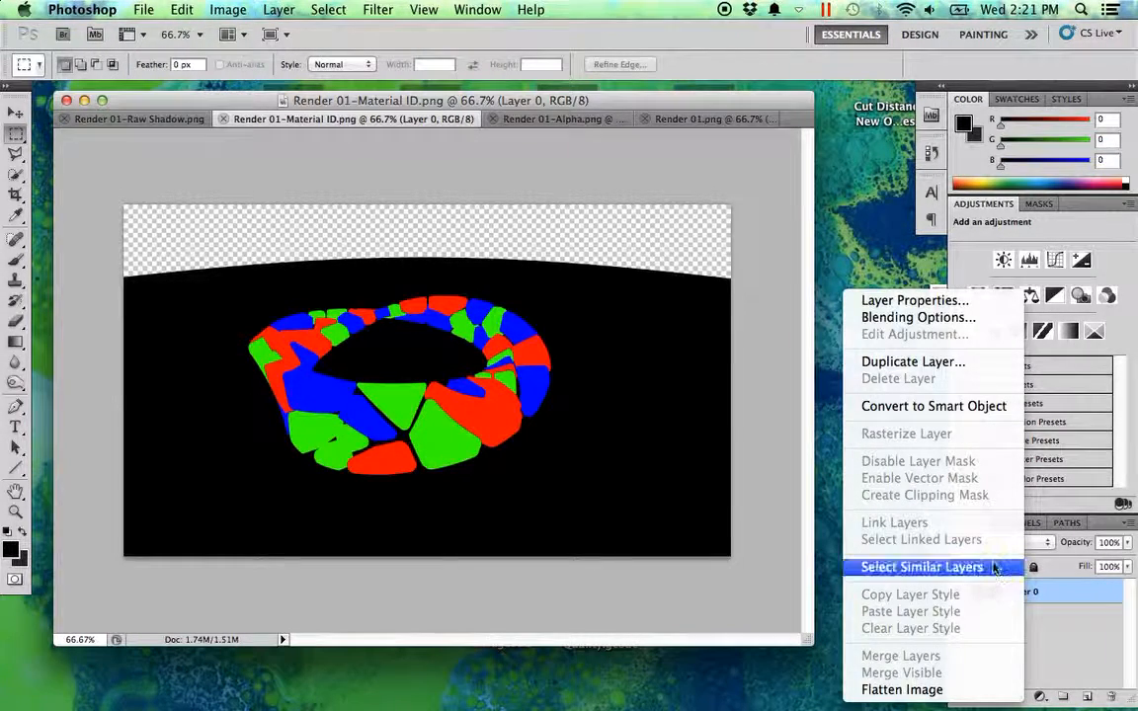
click(919, 361)
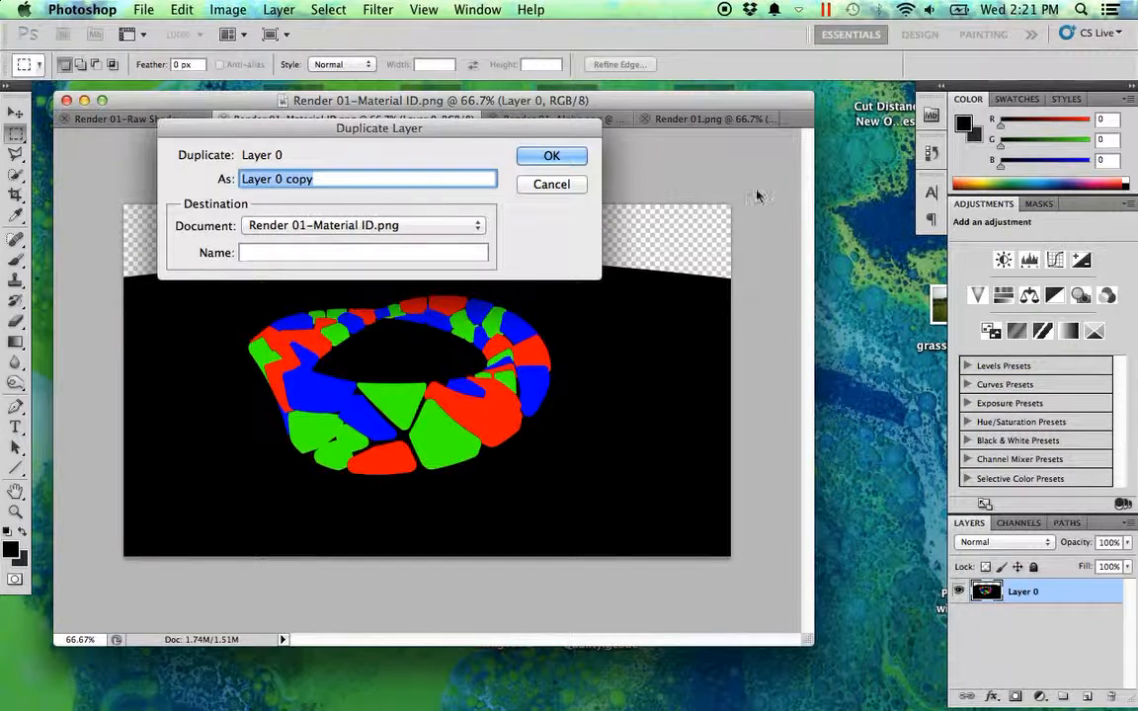
click(478, 226)
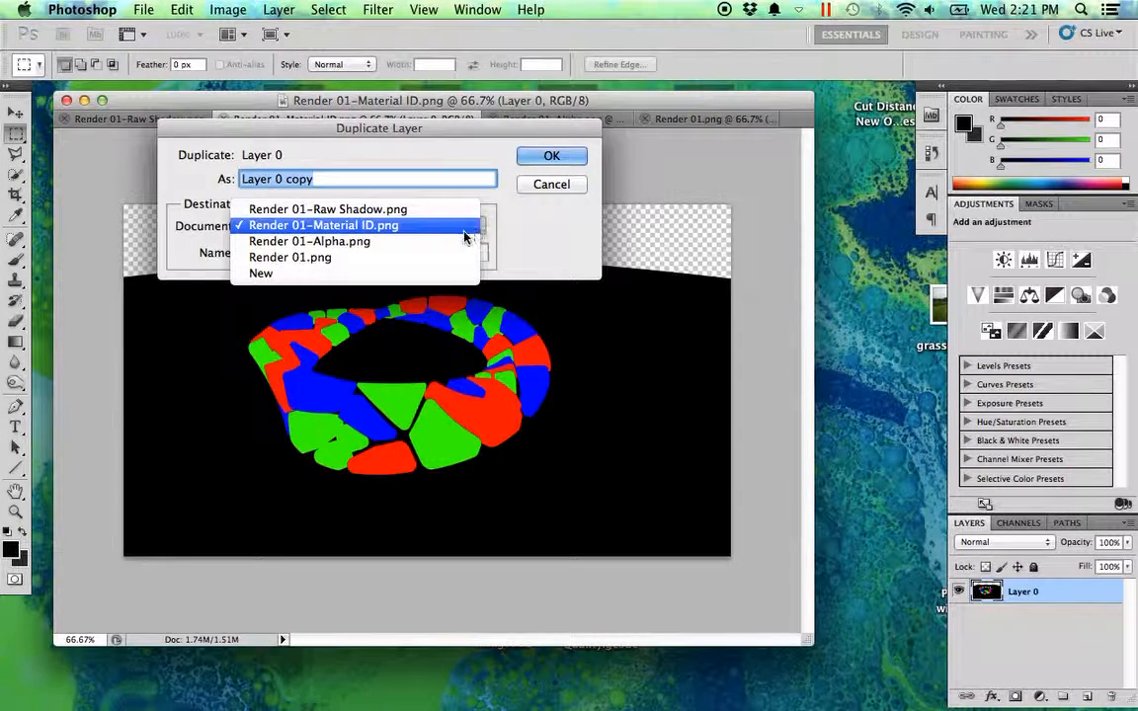
click(280, 258)
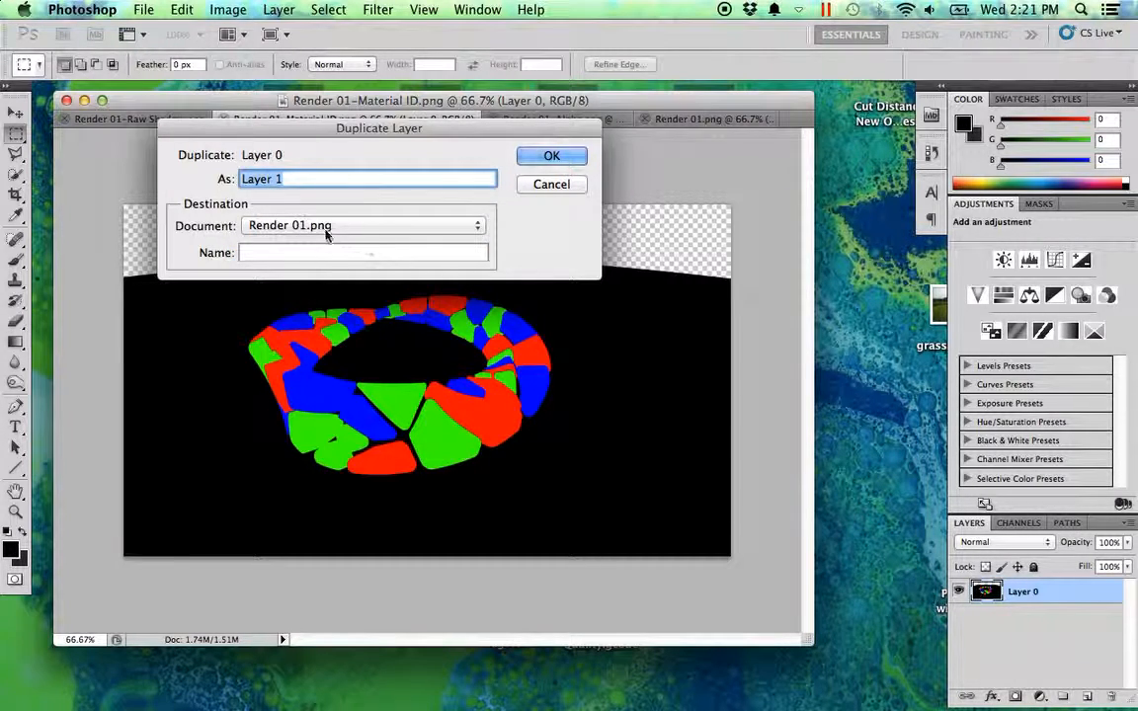
click(545, 156)
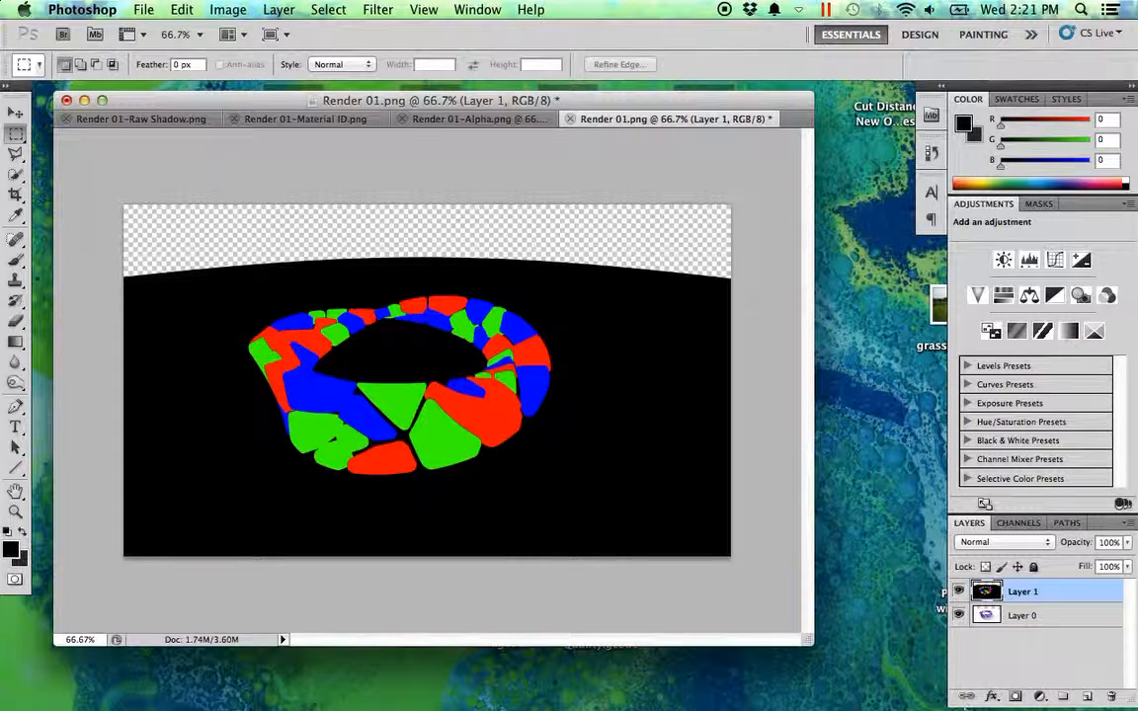
Toggle Layer 1's visibility repeatedly to compare the Material ID colours with the purple render beneath.
click(958, 591)
click(958, 590)
click(958, 591)
click(958, 591)
click(958, 591)
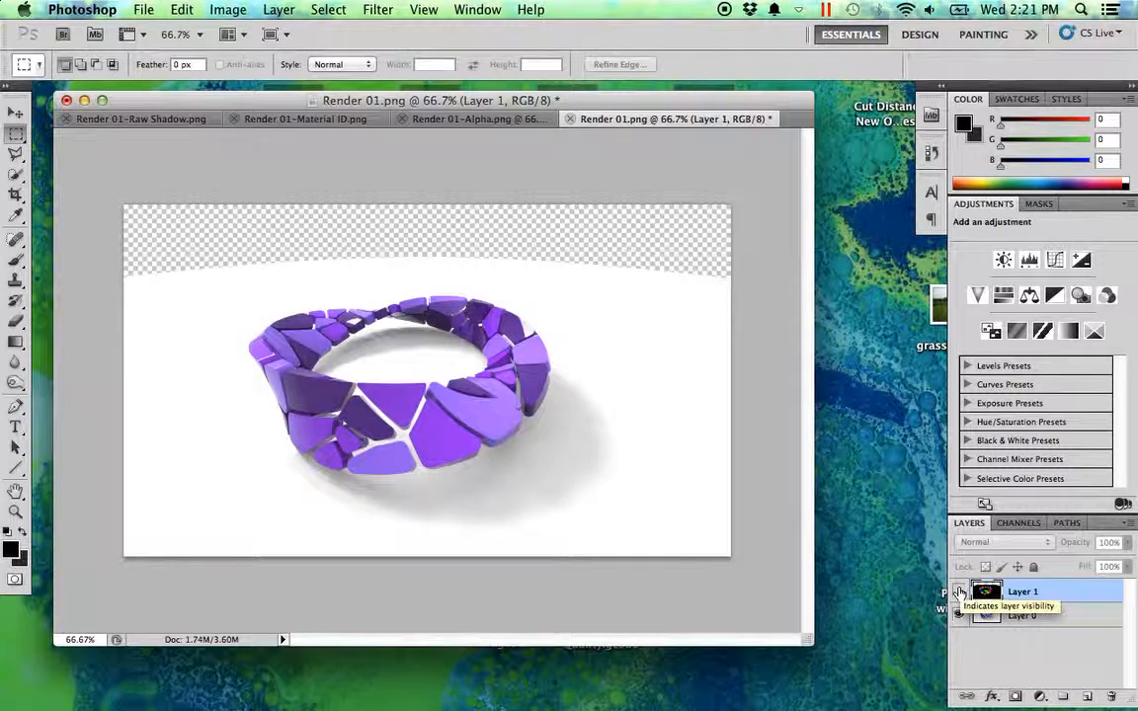
click(958, 591)
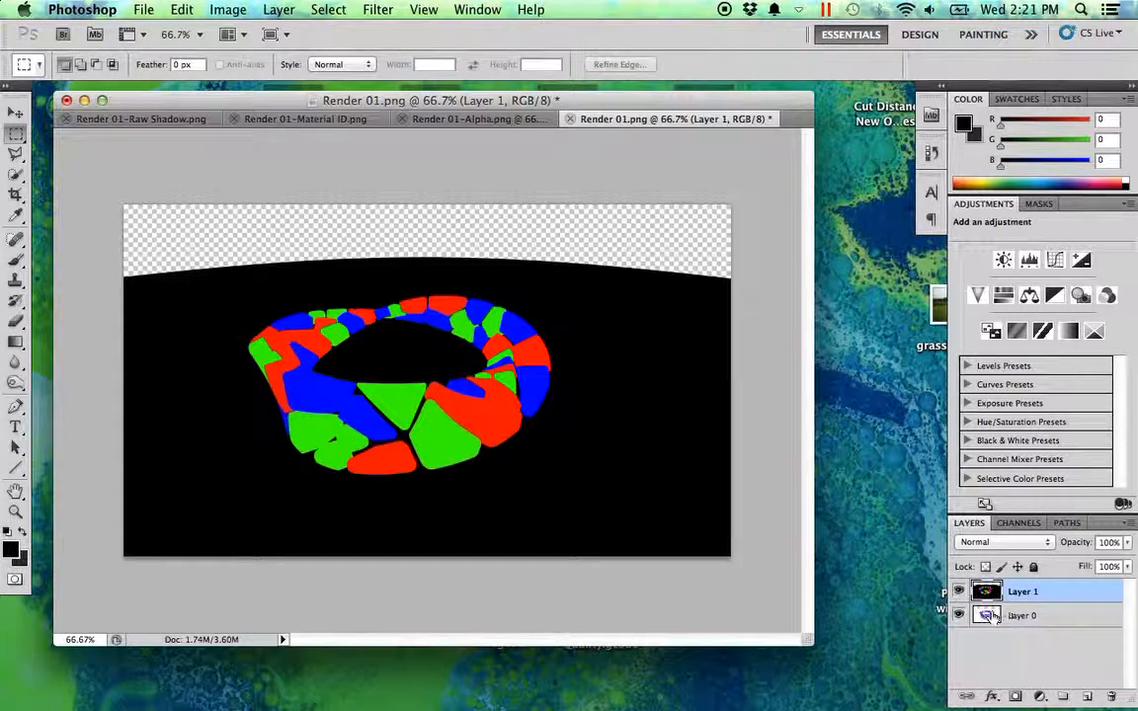
click(958, 591)
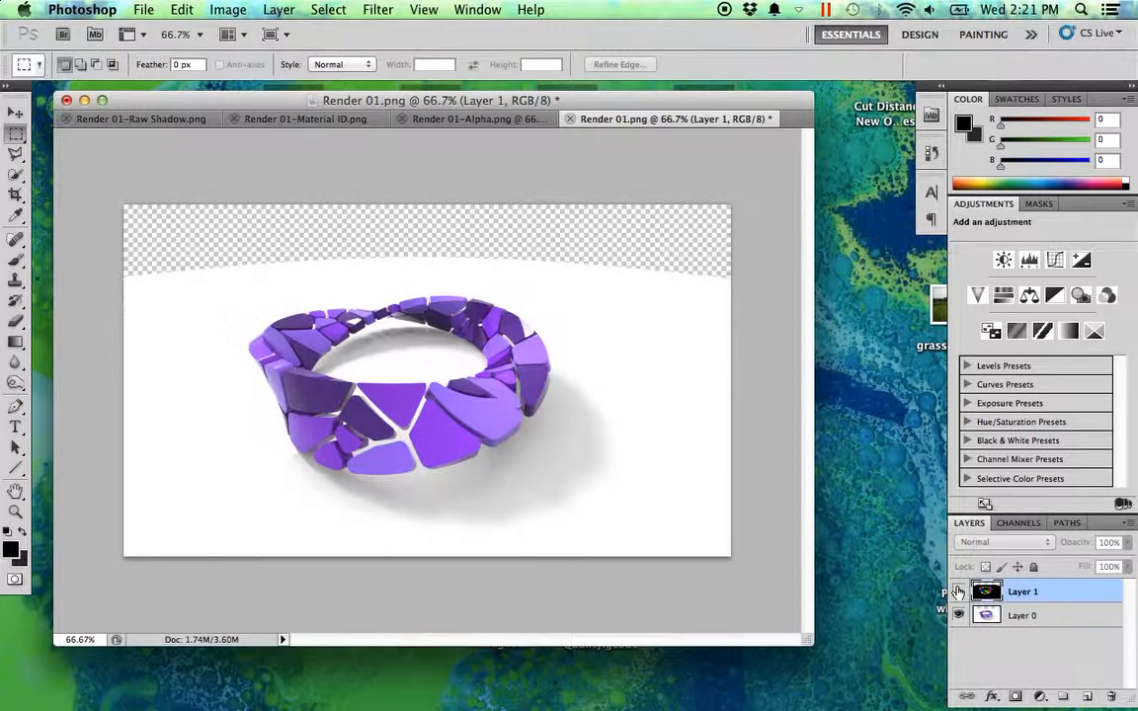
click(959, 591)
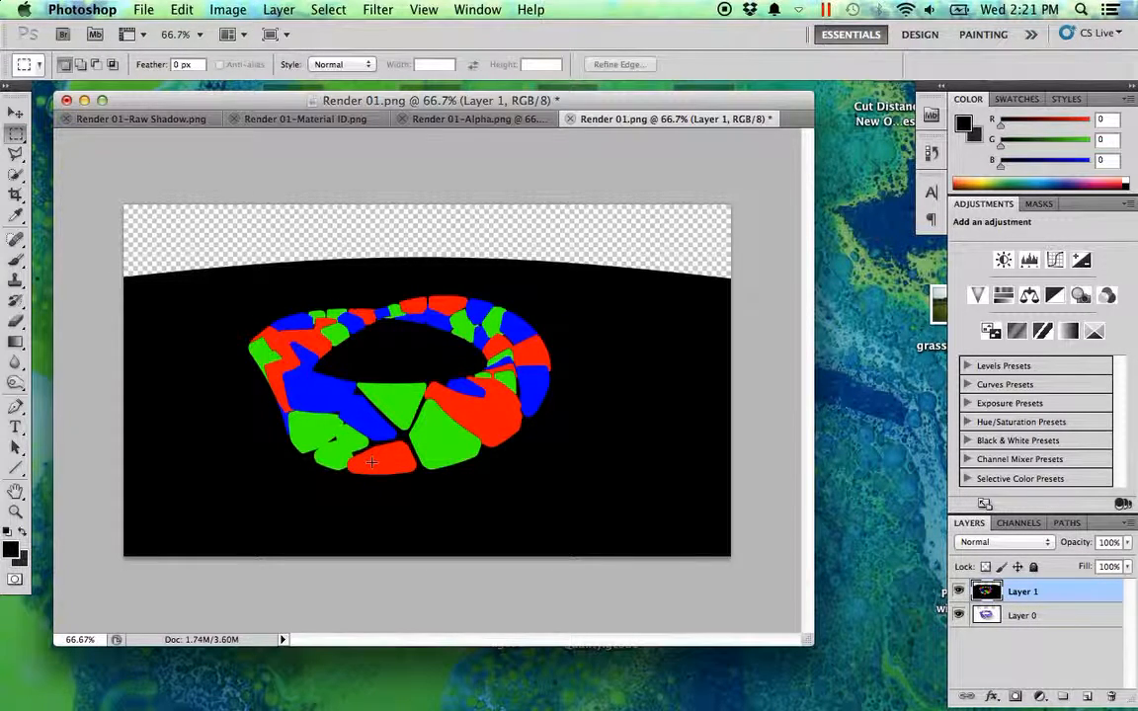
Hide Layer 1 and trace a Polygonal Lasso selection around the dark purple tile at the front of the ring.
click(958, 591)
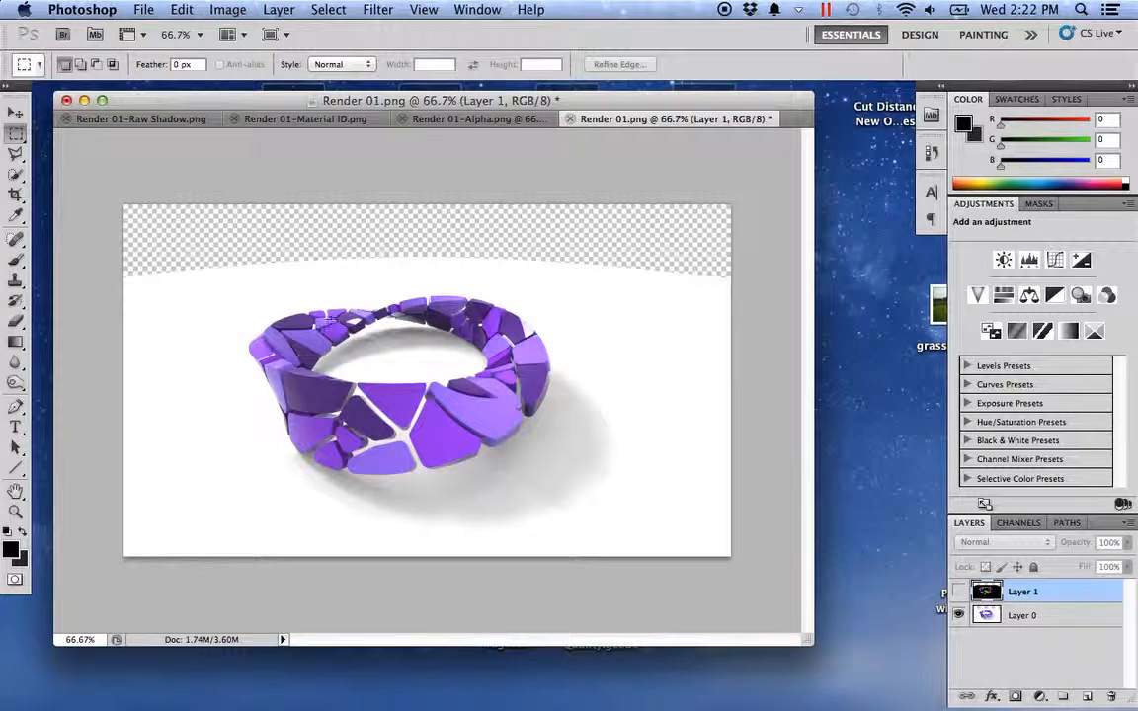
super+click(378, 391)
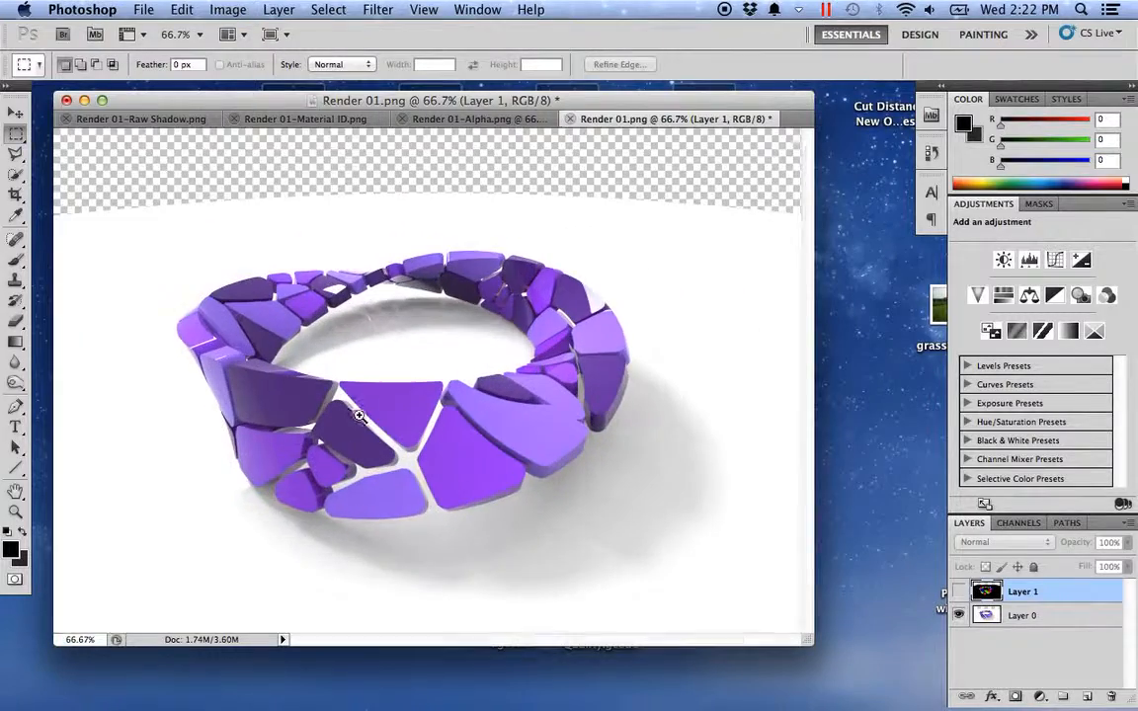
super+click(361, 417)
super+click(313, 416)
alt+super+click(372, 469)
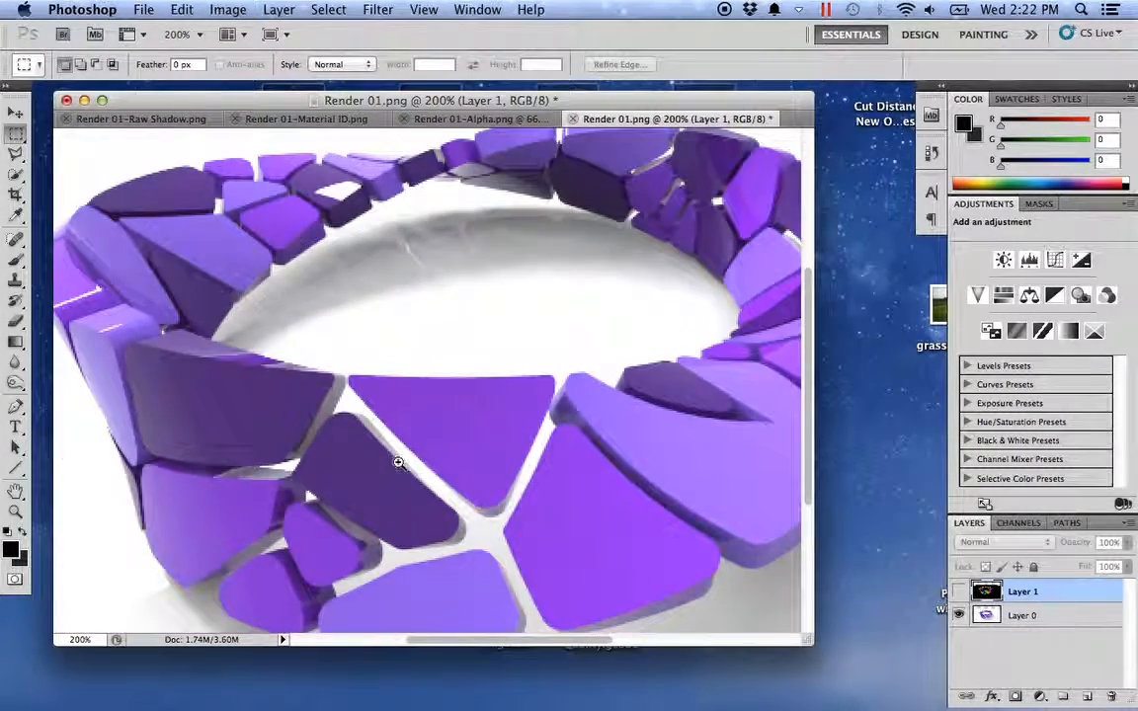
drag(399, 464, 437, 413)
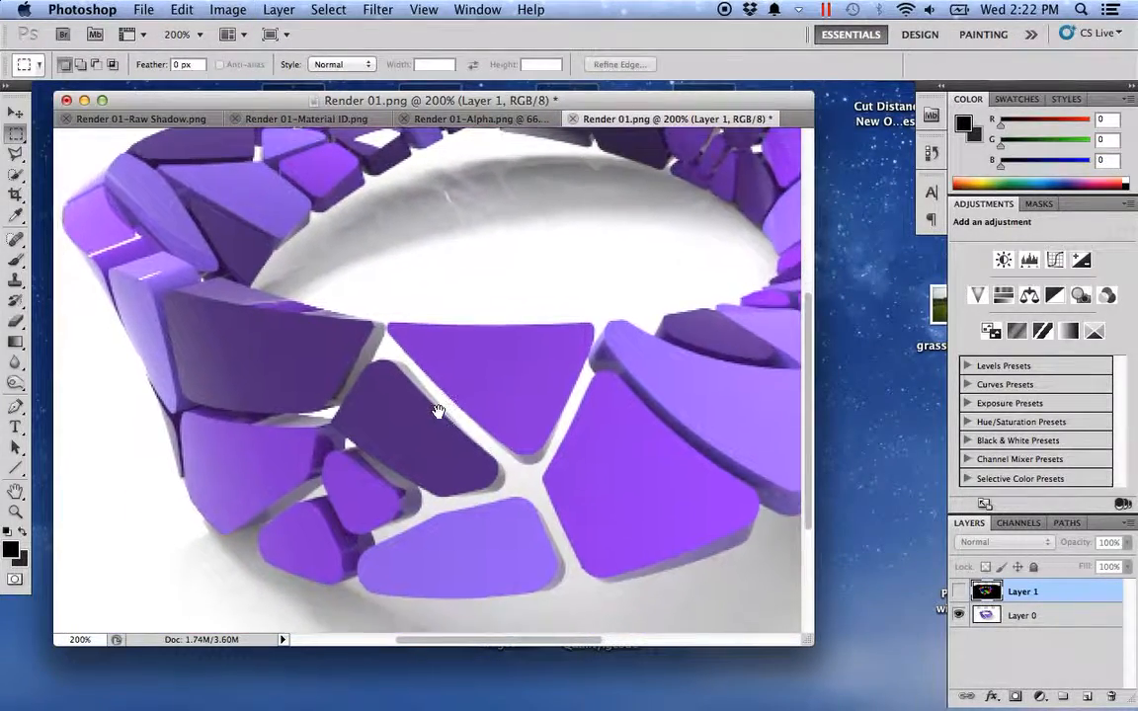
click(18, 155)
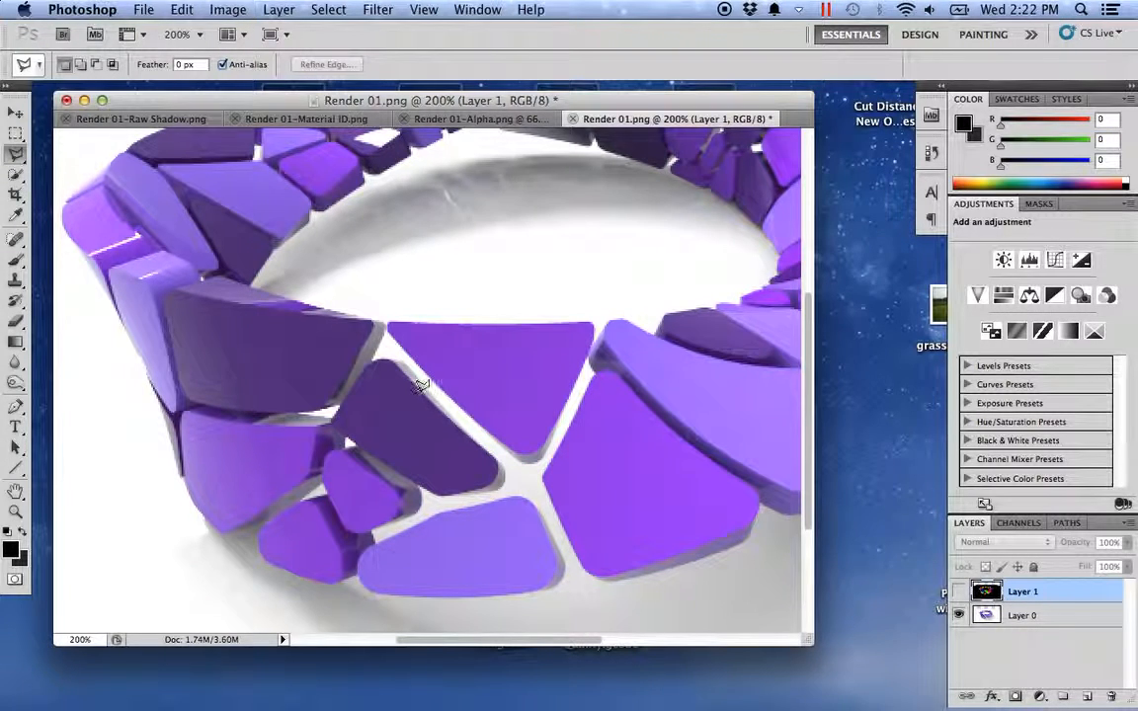
click(415, 387)
click(395, 362)
click(374, 363)
click(352, 394)
click(333, 420)
click(361, 437)
click(374, 457)
click(420, 490)
click(451, 493)
click(494, 479)
click(494, 449)
click(469, 434)
click(437, 399)
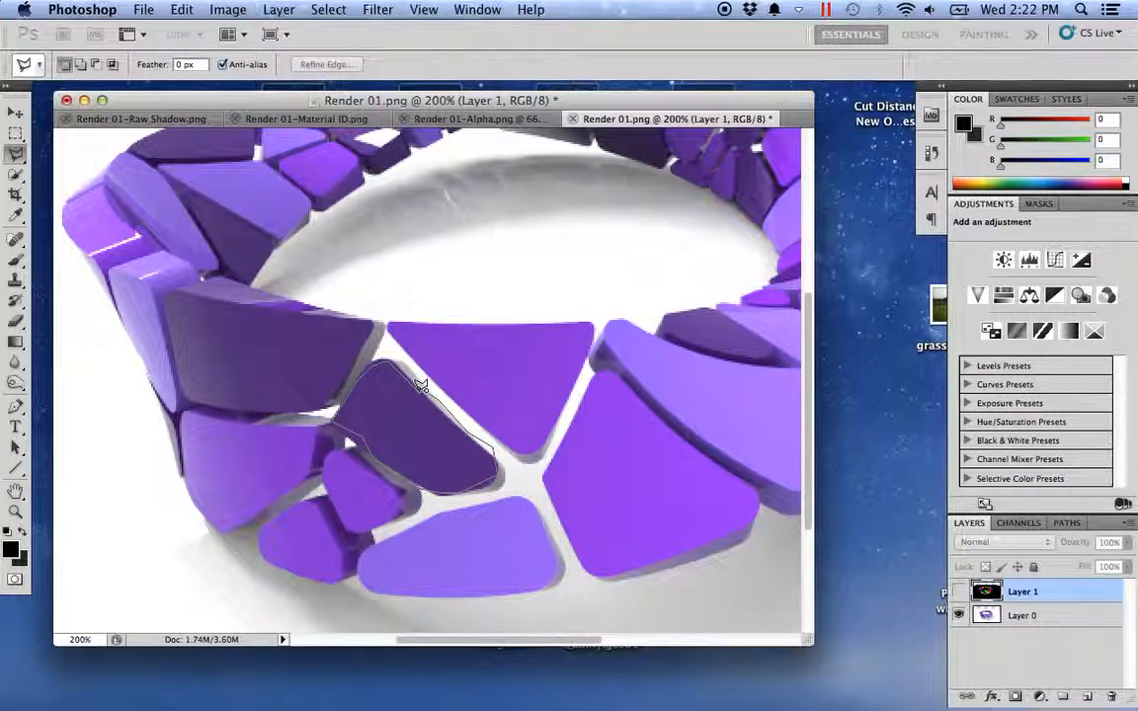
click(419, 386)
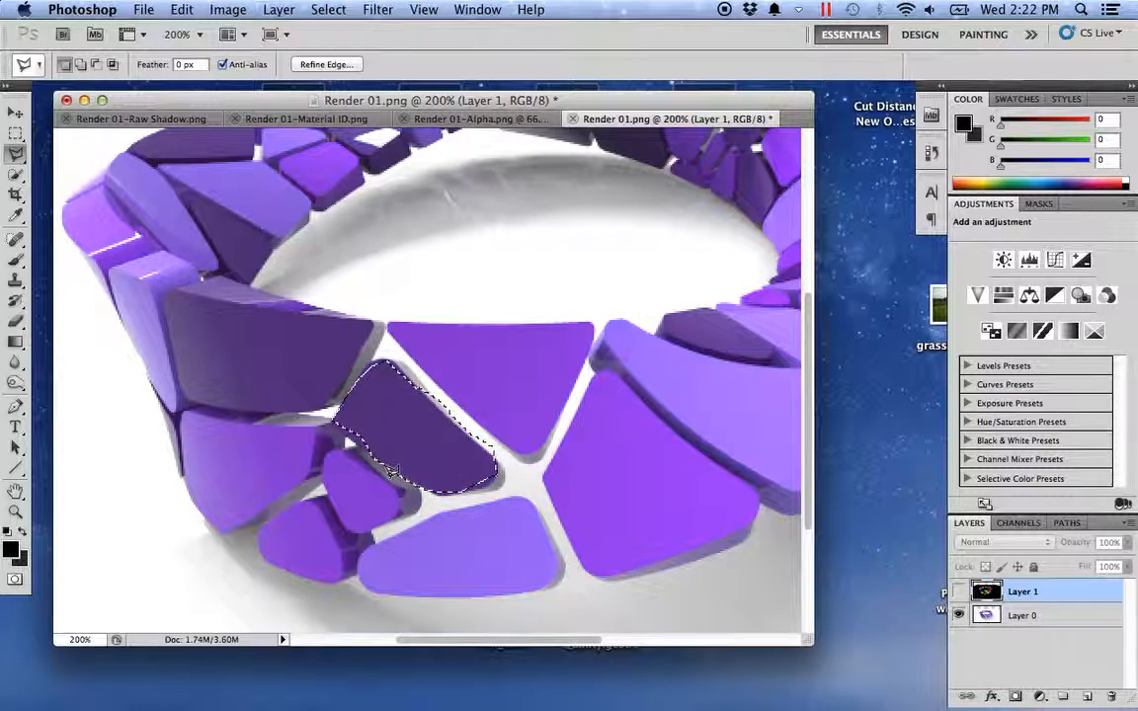
Clear the lasso selection and show Layer 1 again with the whole image in view.
key(super+d)
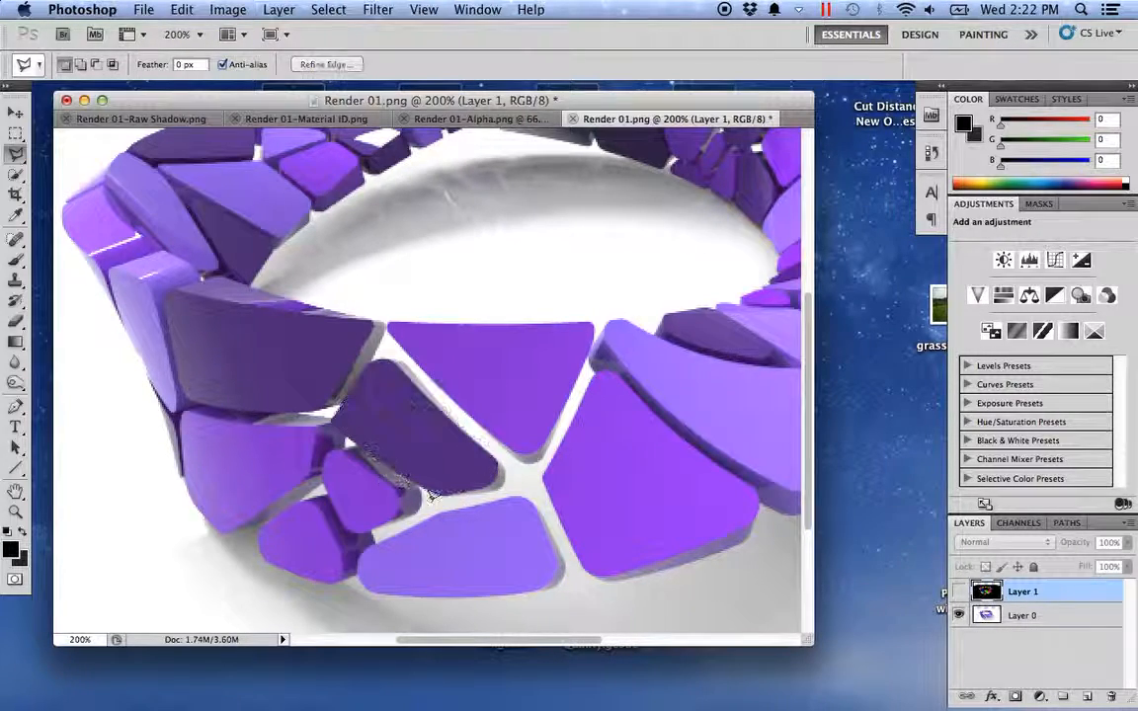
key(super+minus)
key(super+minus)
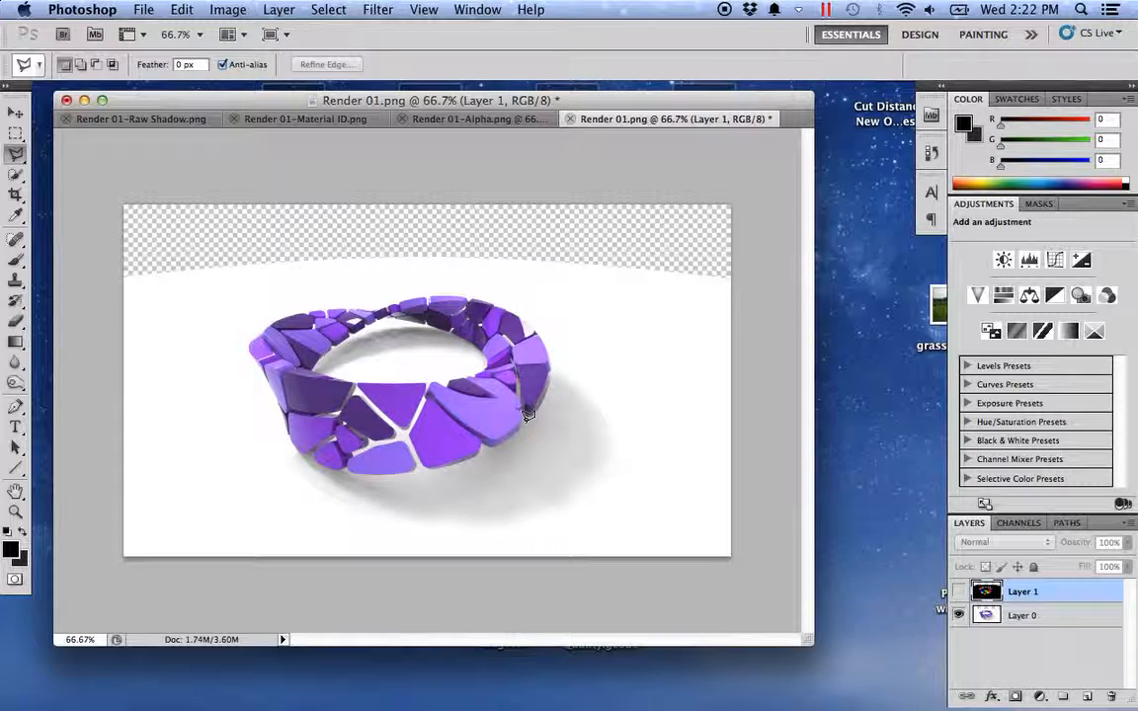
click(959, 592)
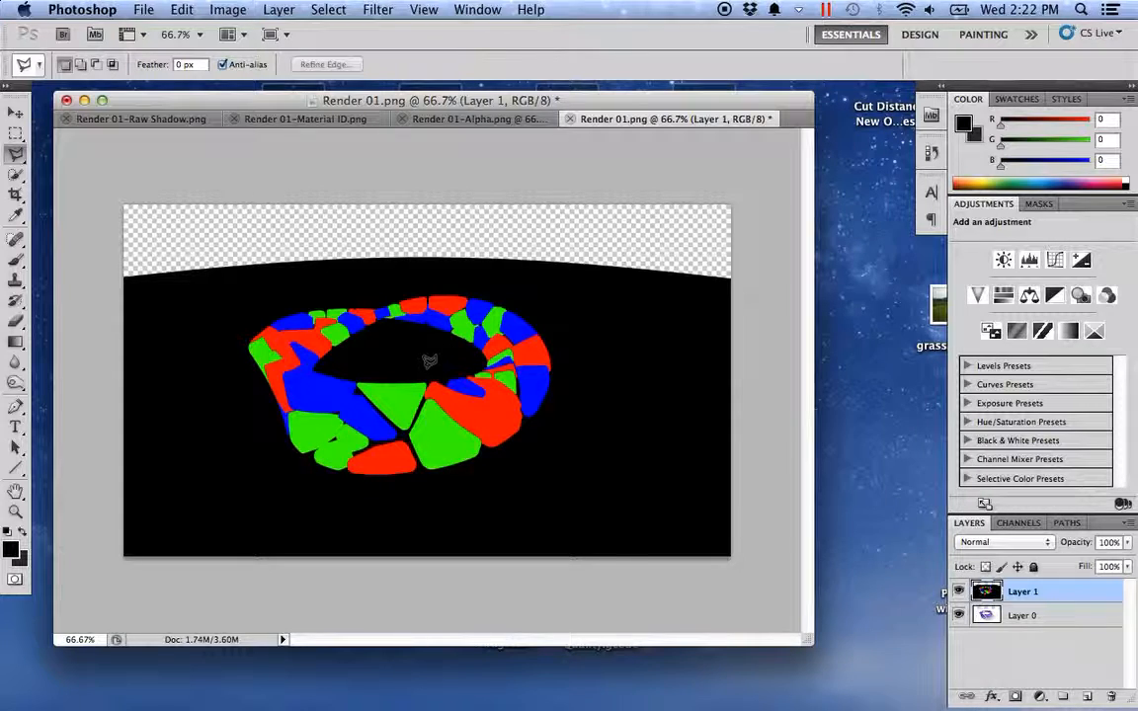
Select all green areas of Layer 1 with Color Range, sampling the green front triangle at a fuzziness of 103.
click(326, 10)
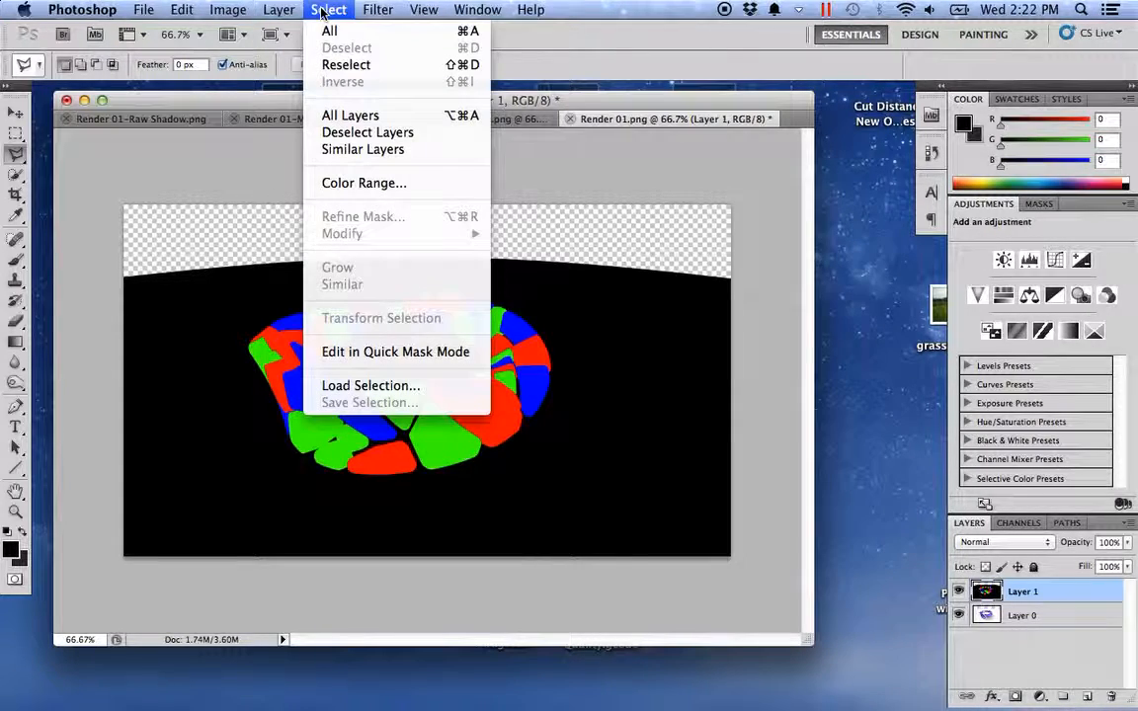
click(386, 184)
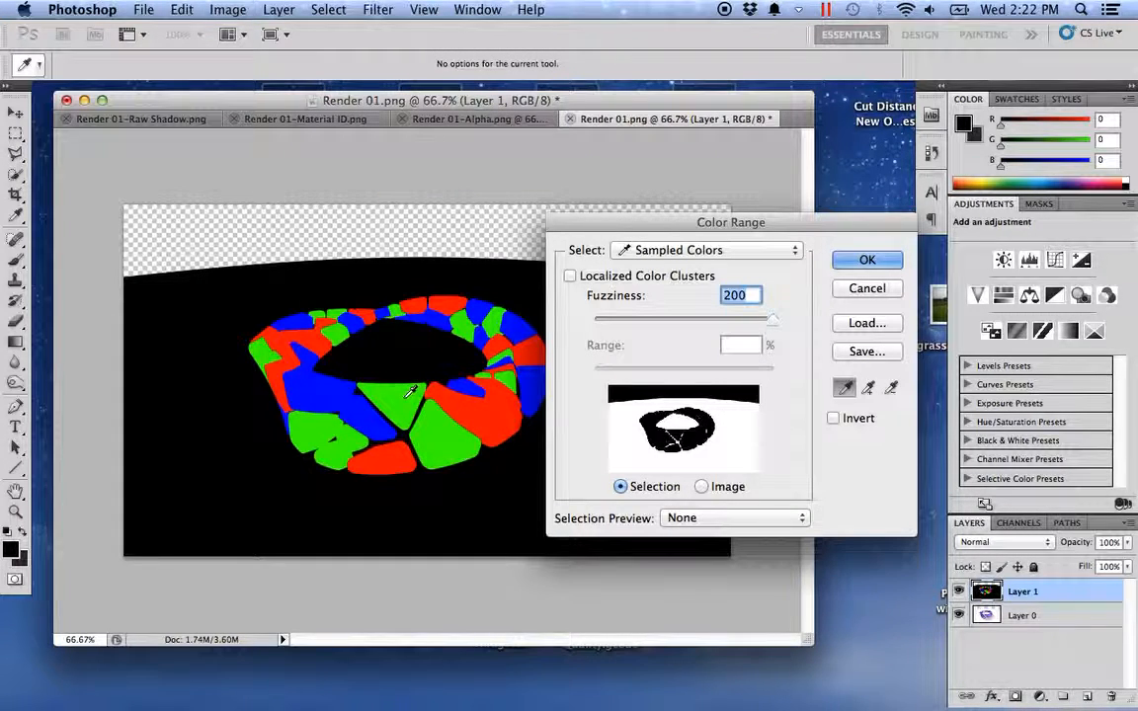
click(407, 396)
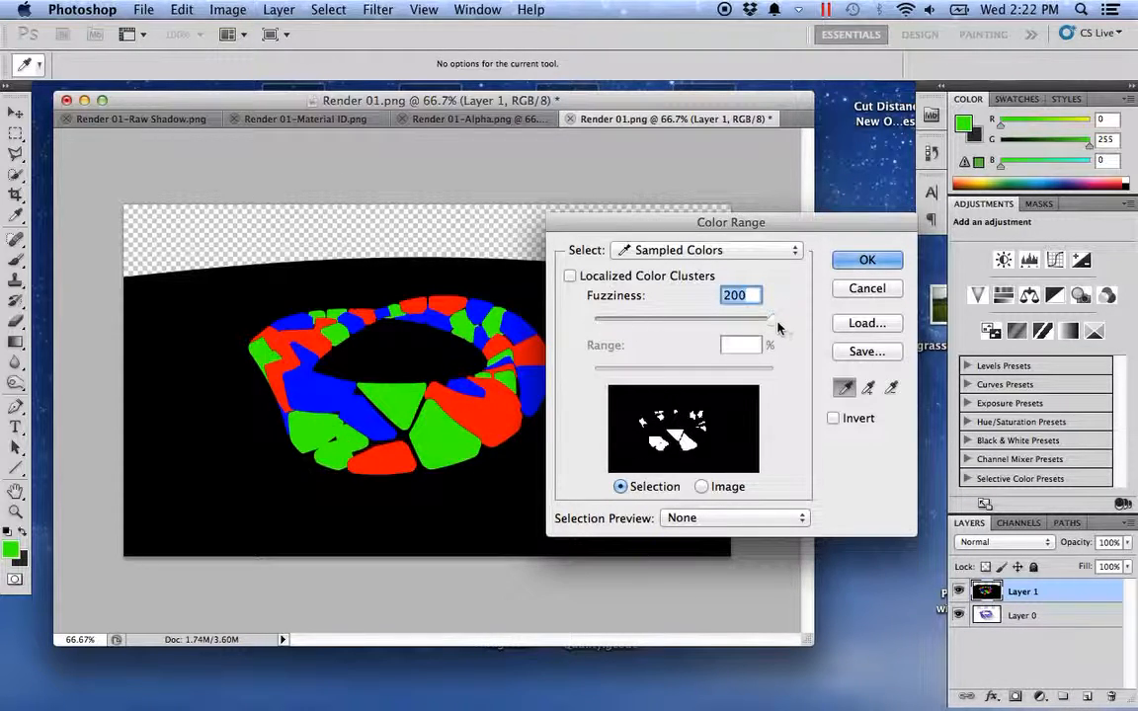
drag(771, 320, 686, 322)
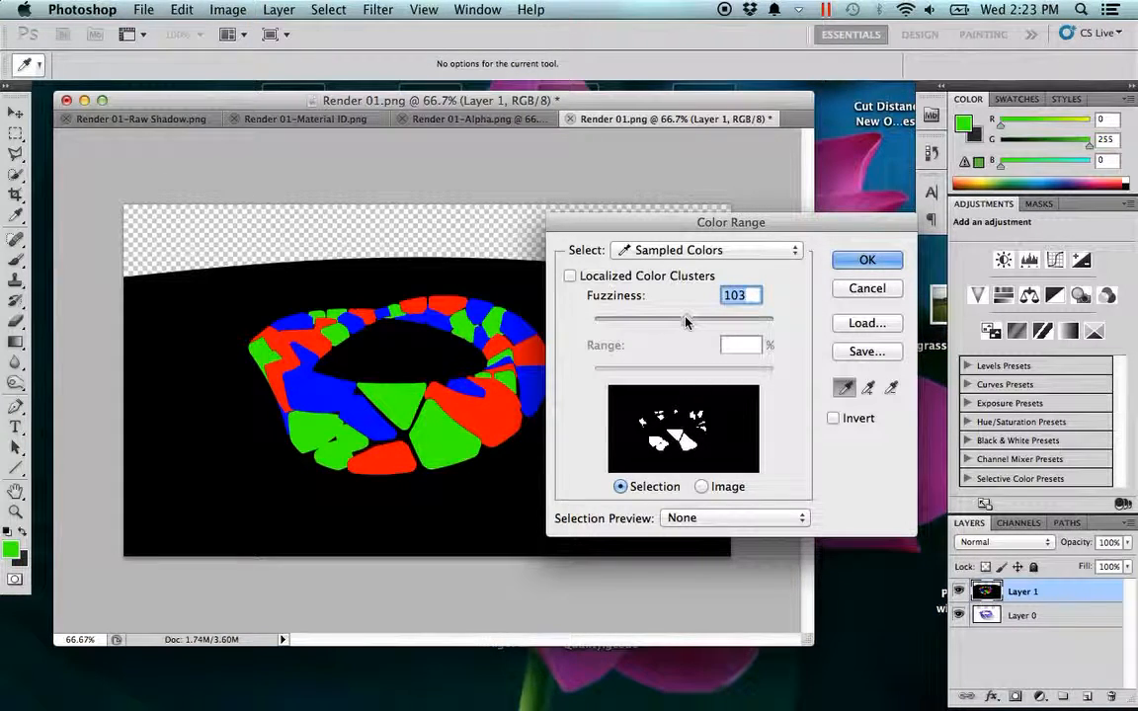
click(867, 260)
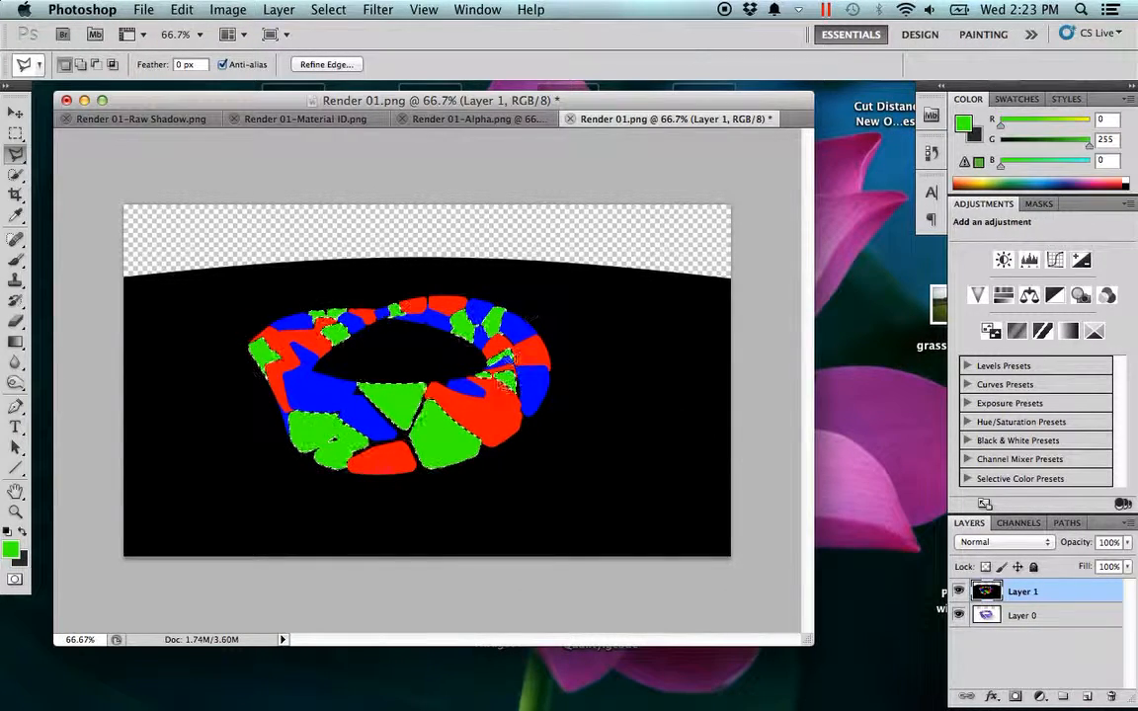
Hide Layer 1 and add a Brightness/Contrast adjustment above Layer 0 for the selected areas, with brightness 29 and contrast -2.
click(958, 593)
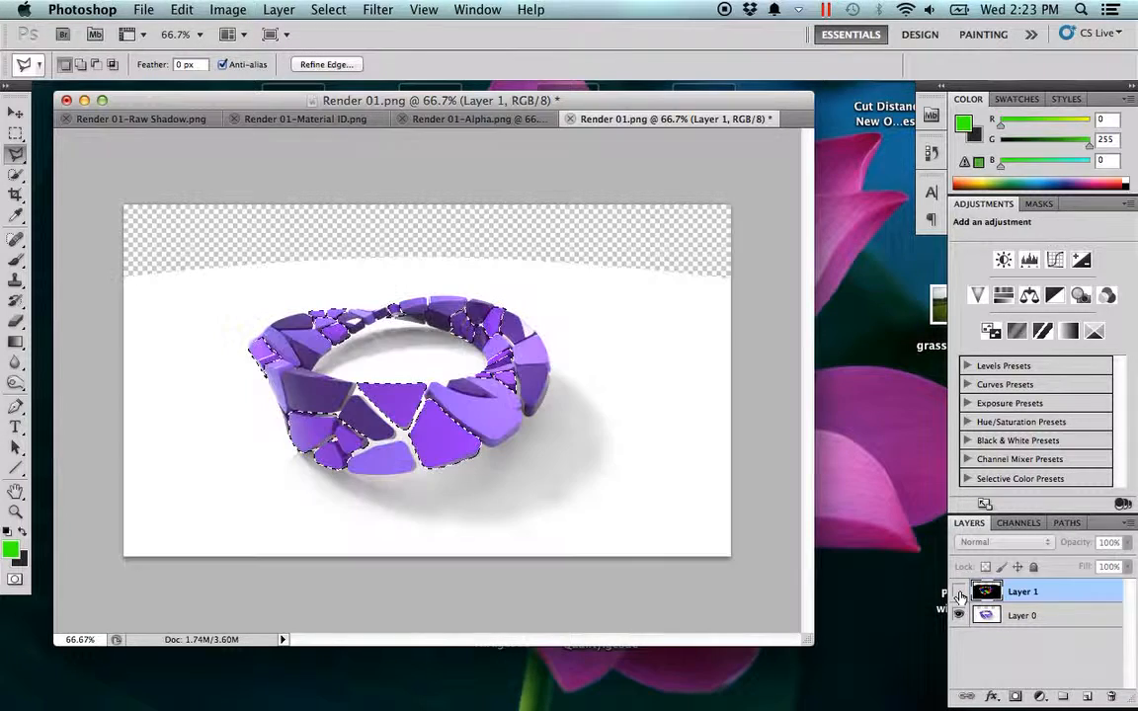
click(1003, 623)
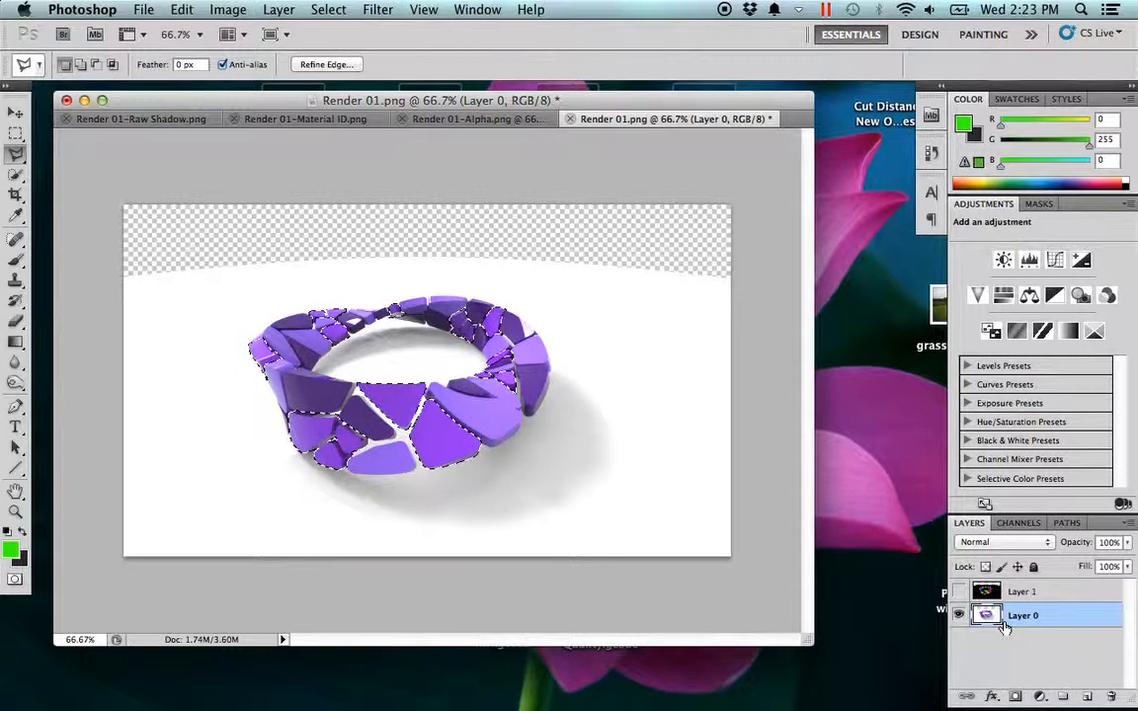
click(1004, 262)
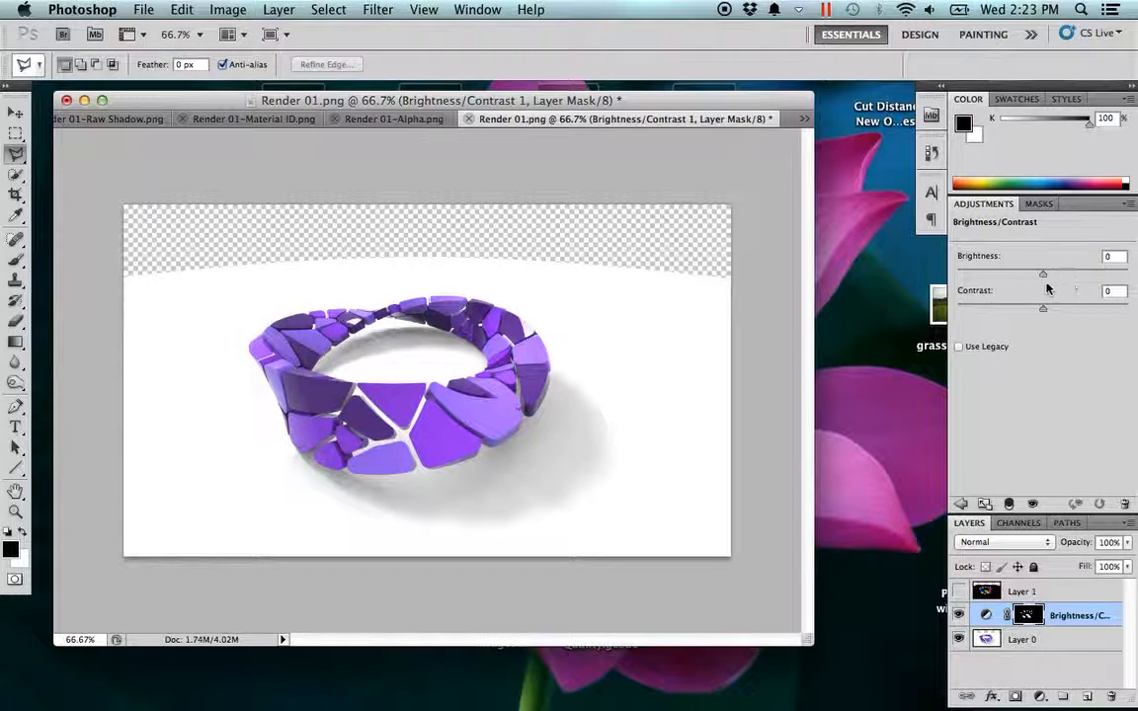
drag(1041, 277, 1127, 273)
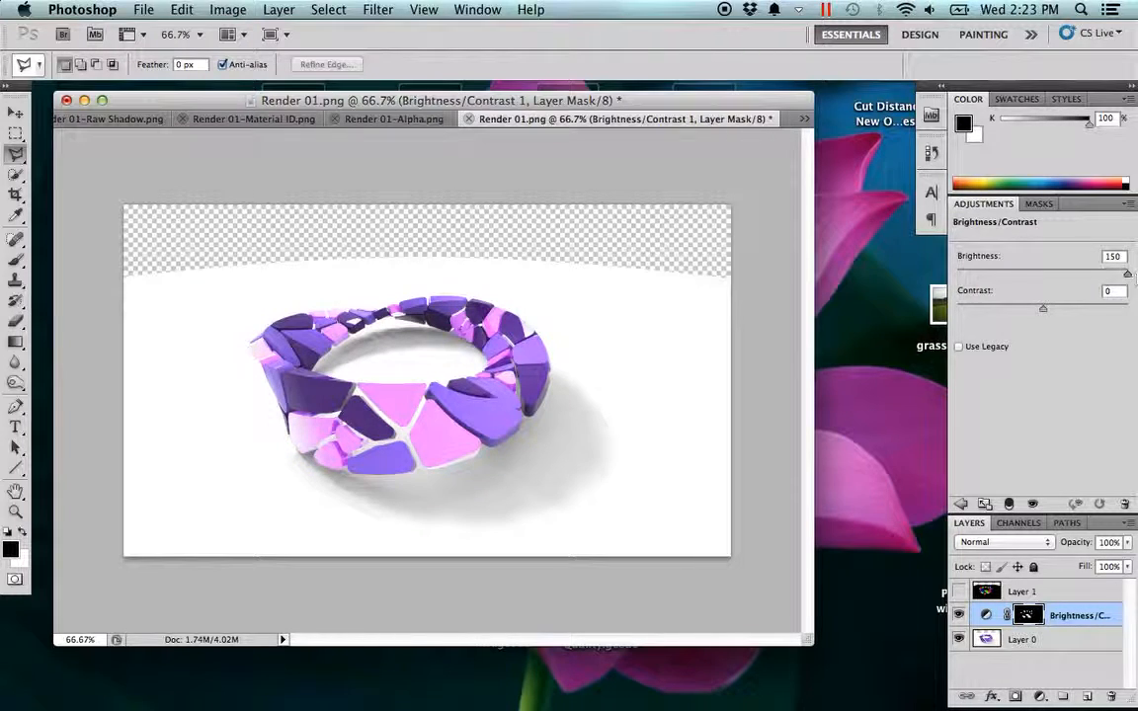
drag(1043, 314, 991, 320)
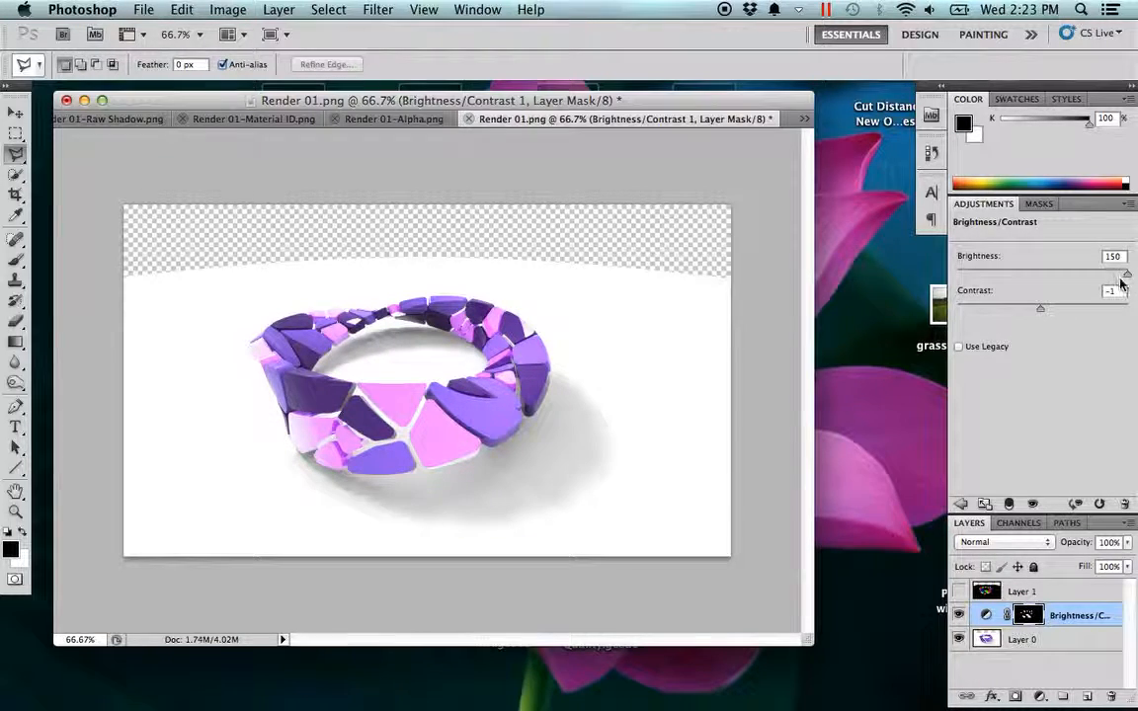
drag(1125, 275, 1059, 281)
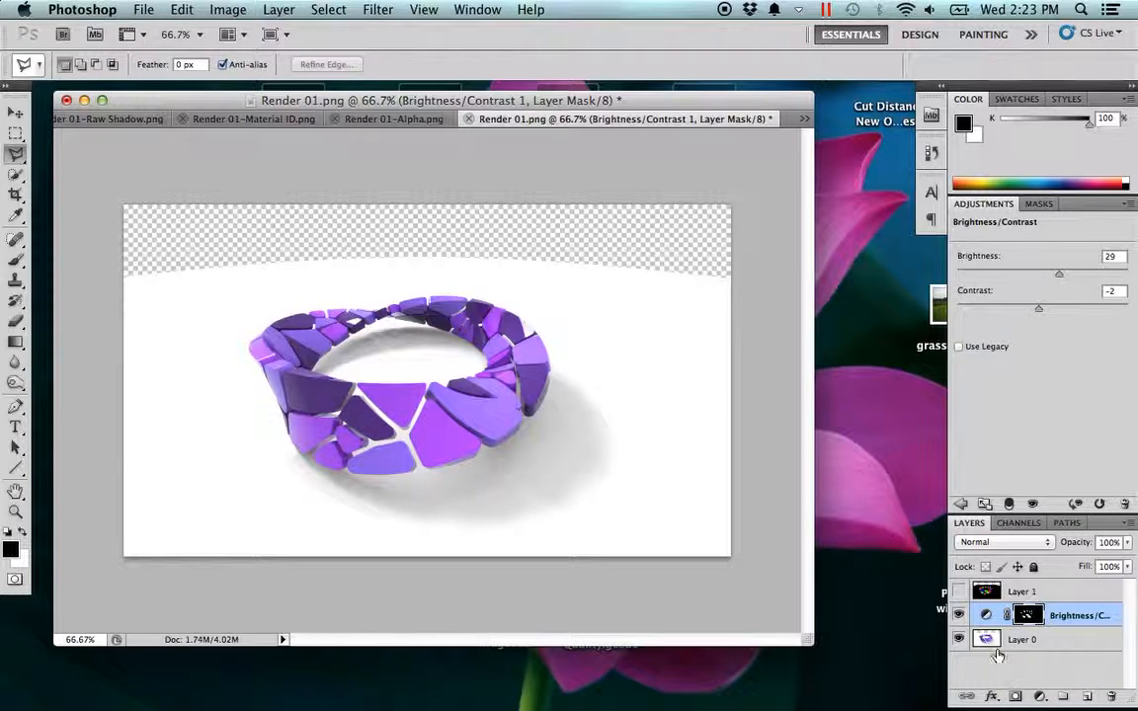
Show Layer 1 and select all its red areas with Color Range, sampling a red tile at a fuzziness of 103.
click(959, 591)
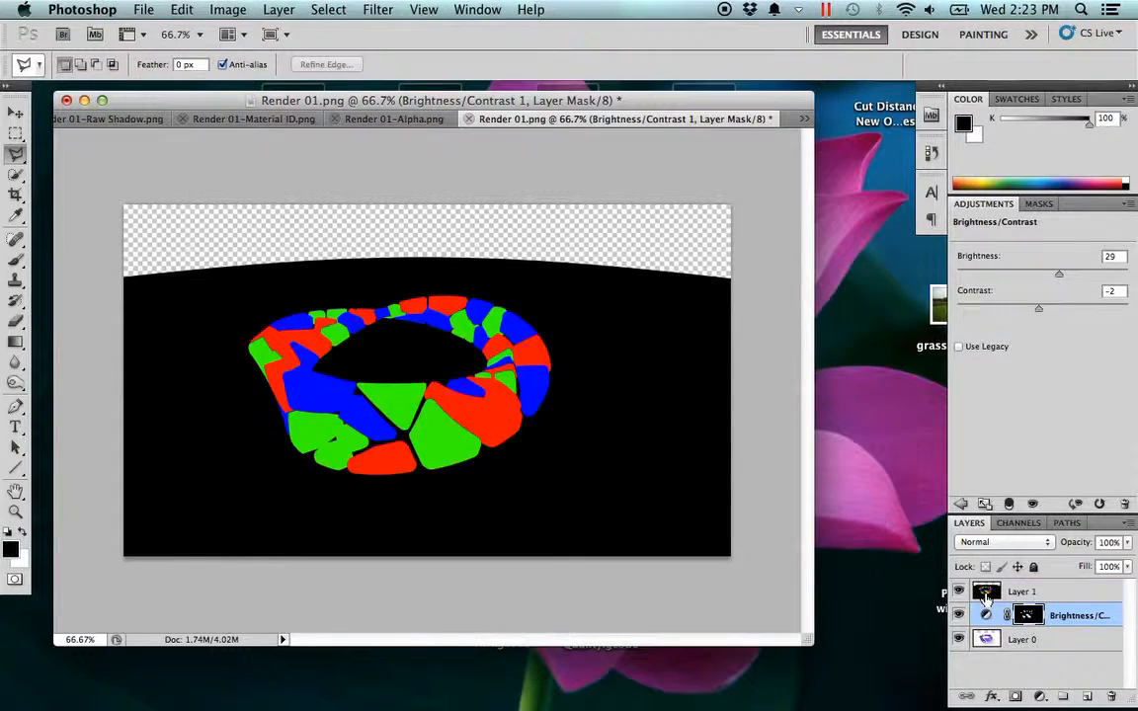
click(985, 595)
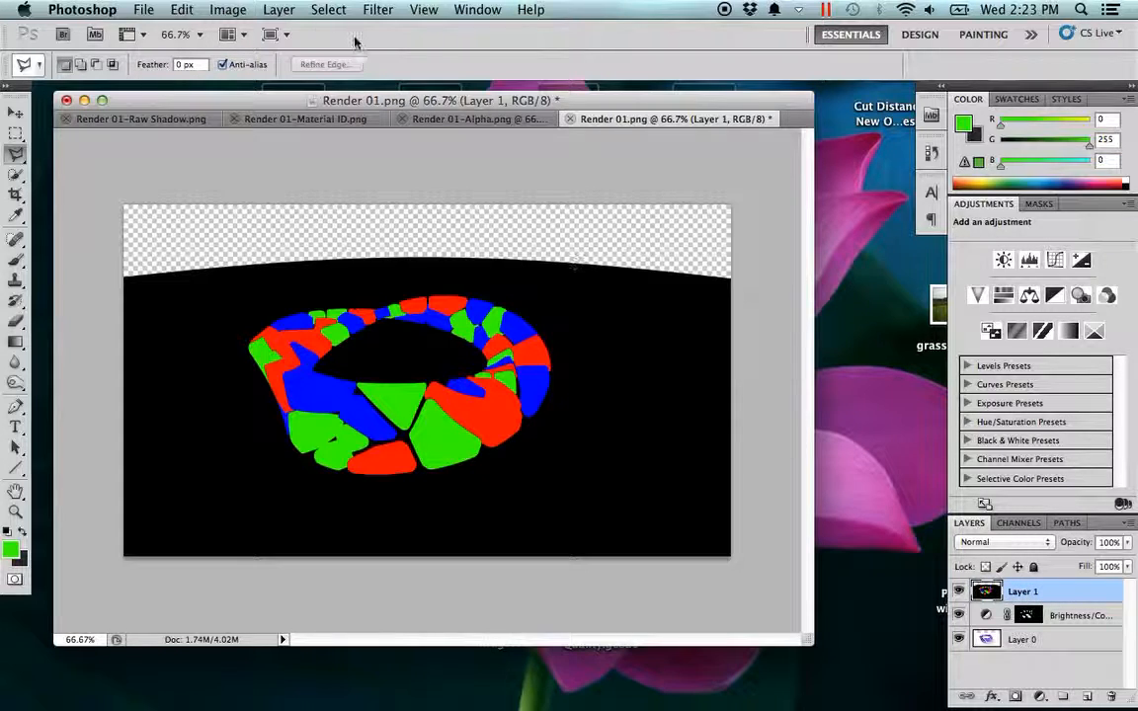
click(325, 11)
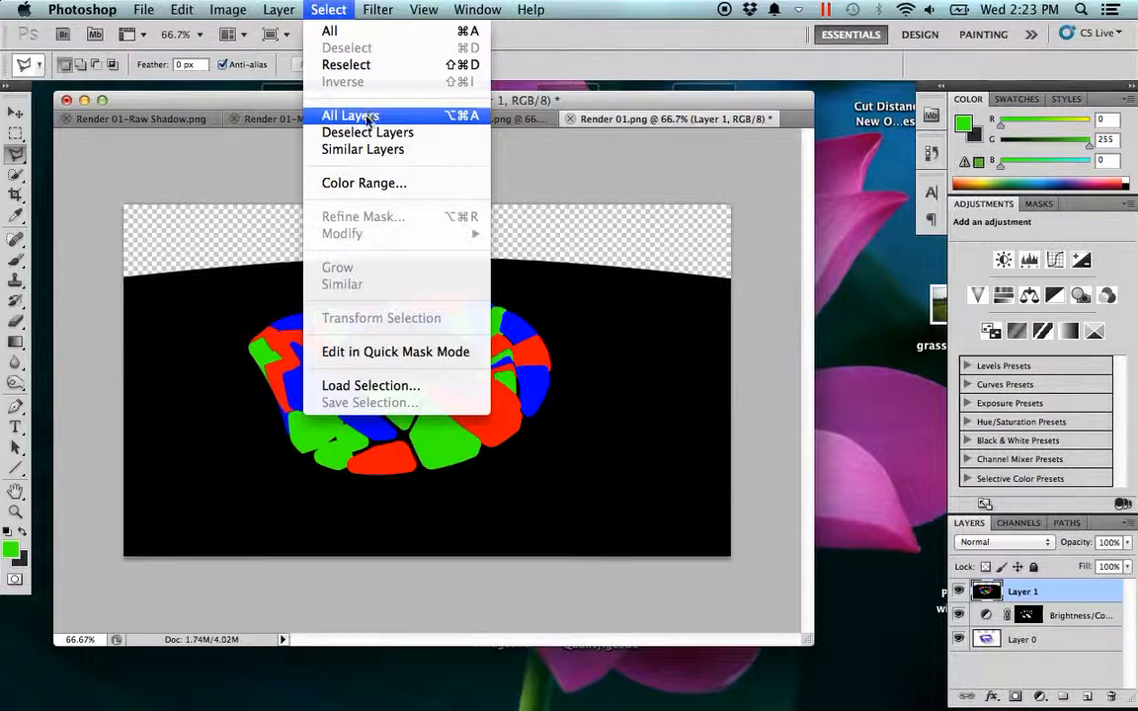
click(368, 183)
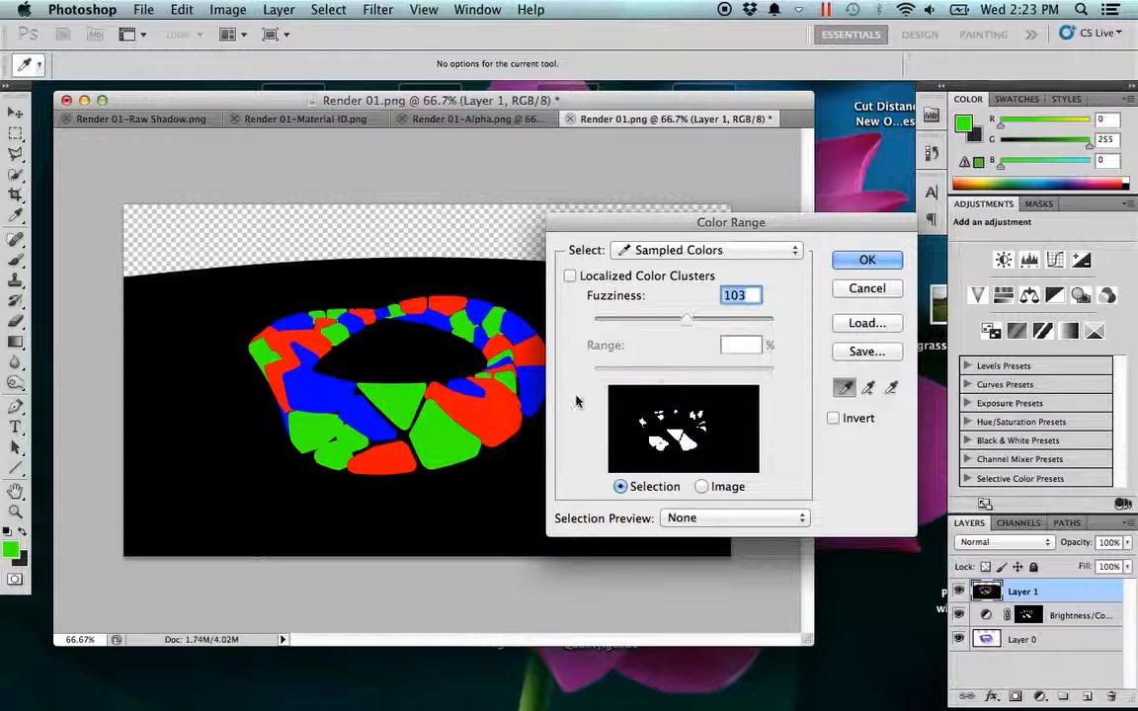
click(521, 400)
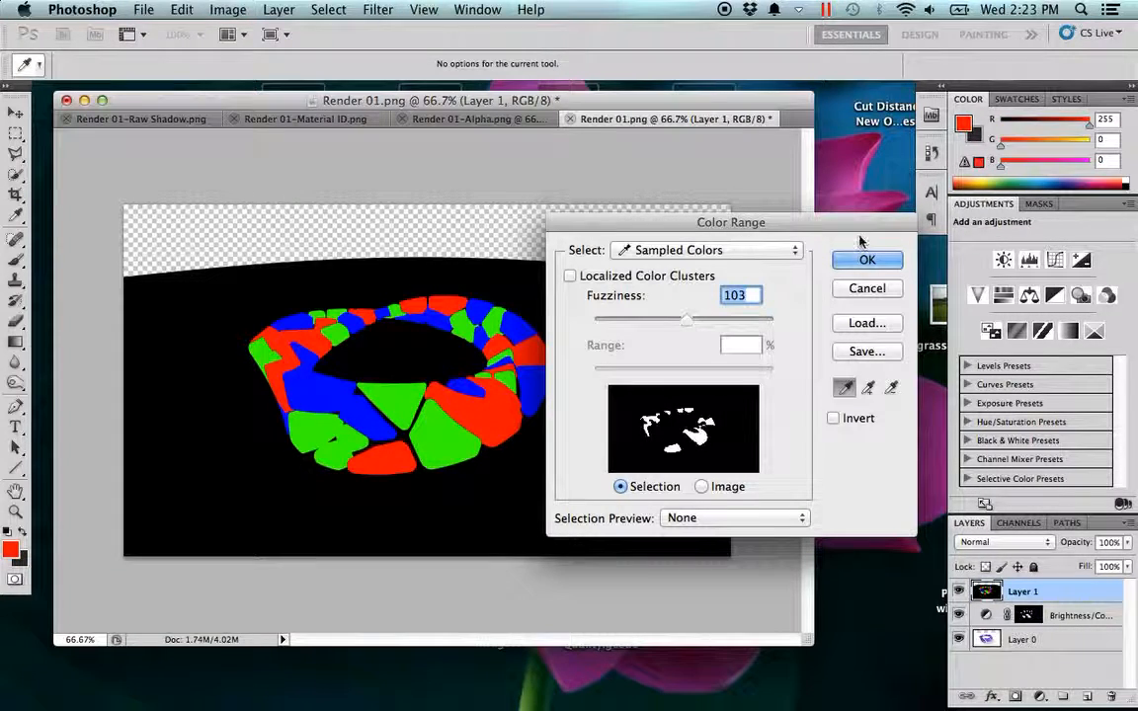
click(866, 259)
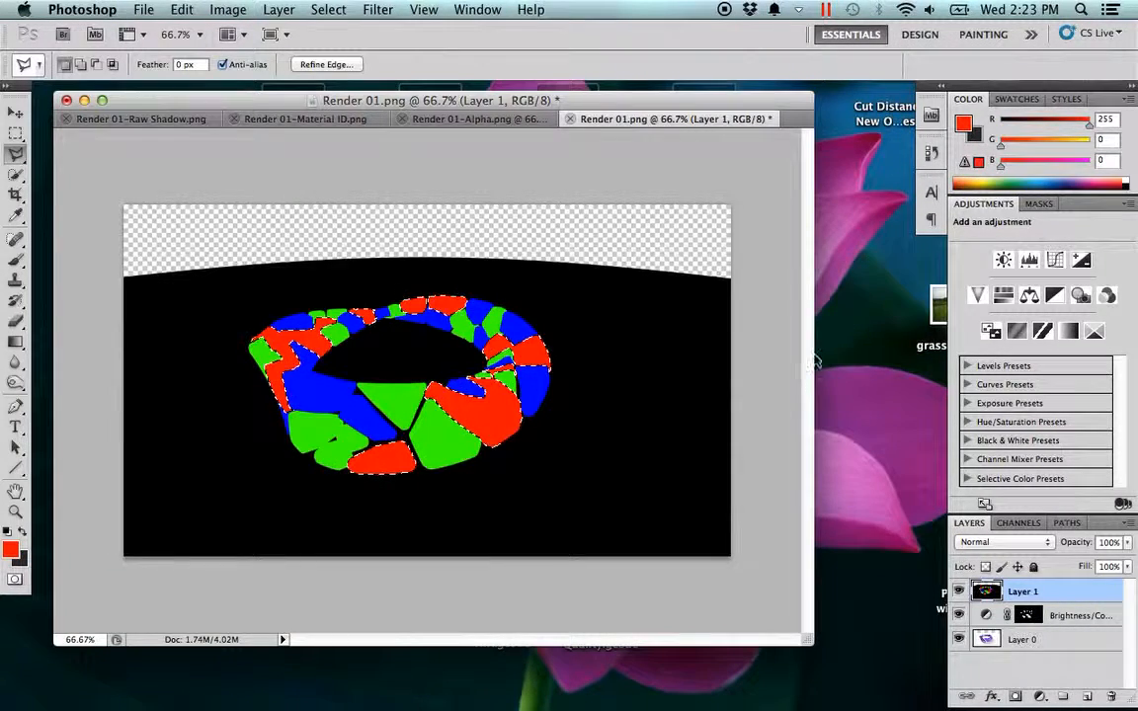
Hide Layer 1 and add a Vibrance adjustment above Layer 0 for the selected areas, with vibrance -33 and saturation +30.
click(959, 591)
click(1018, 640)
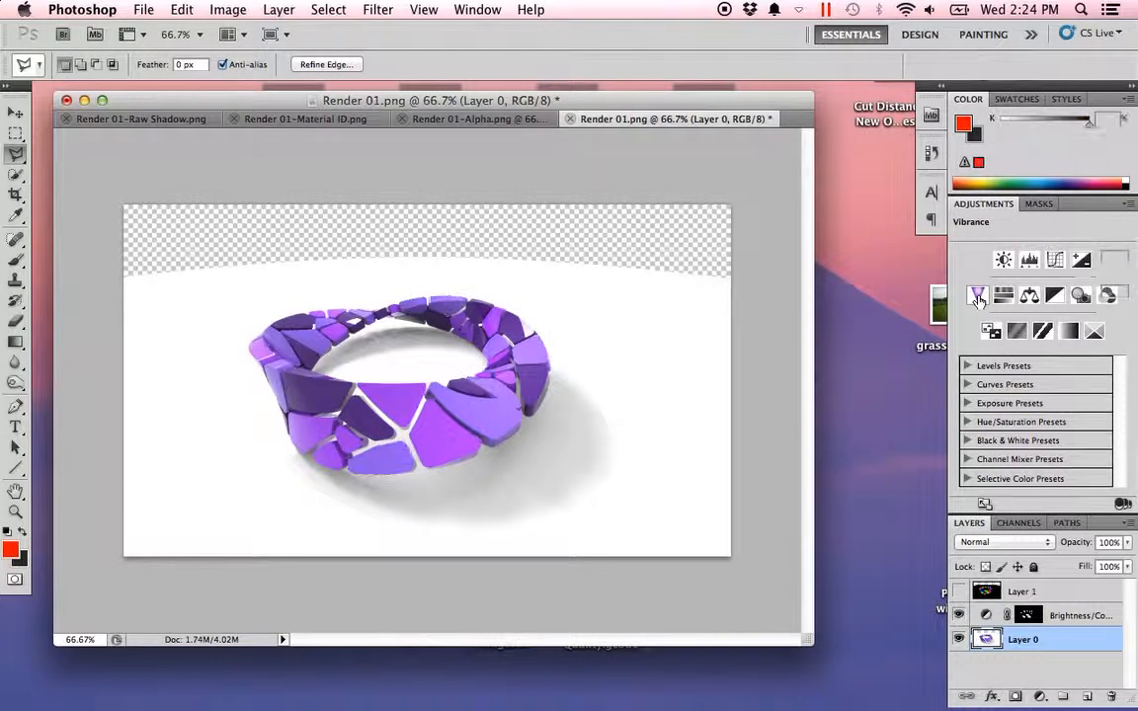
click(978, 296)
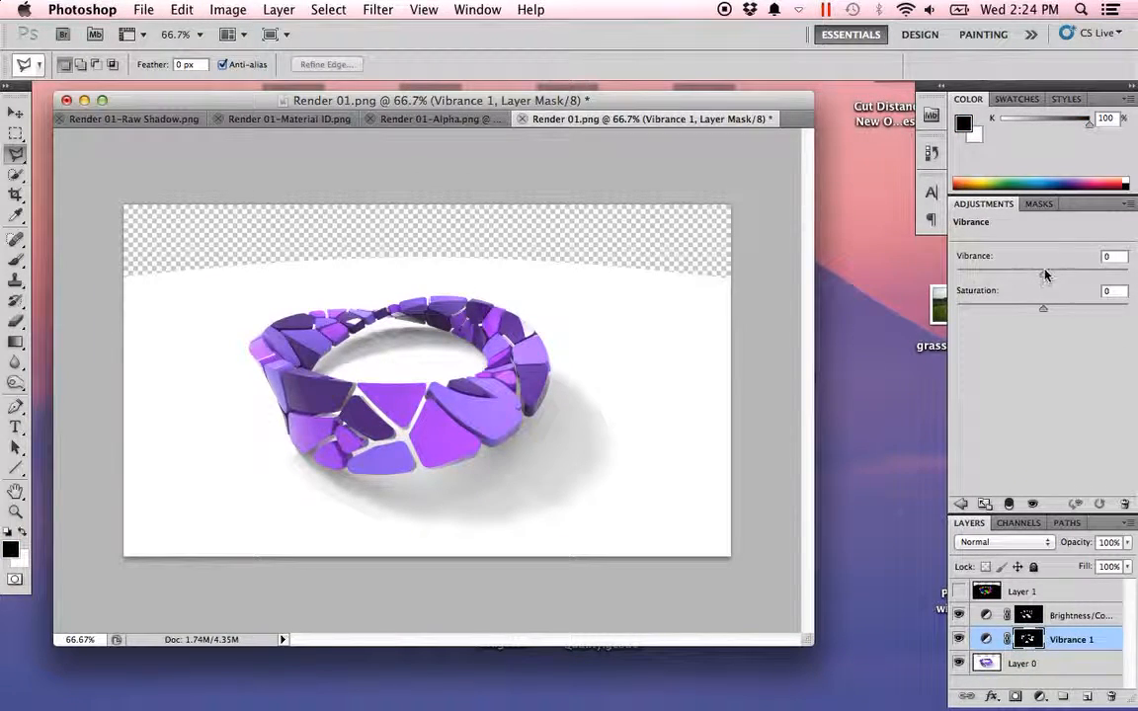
drag(1044, 277, 1127, 277)
drag(1043, 313, 953, 280)
drag(1060, 283, 1003, 277)
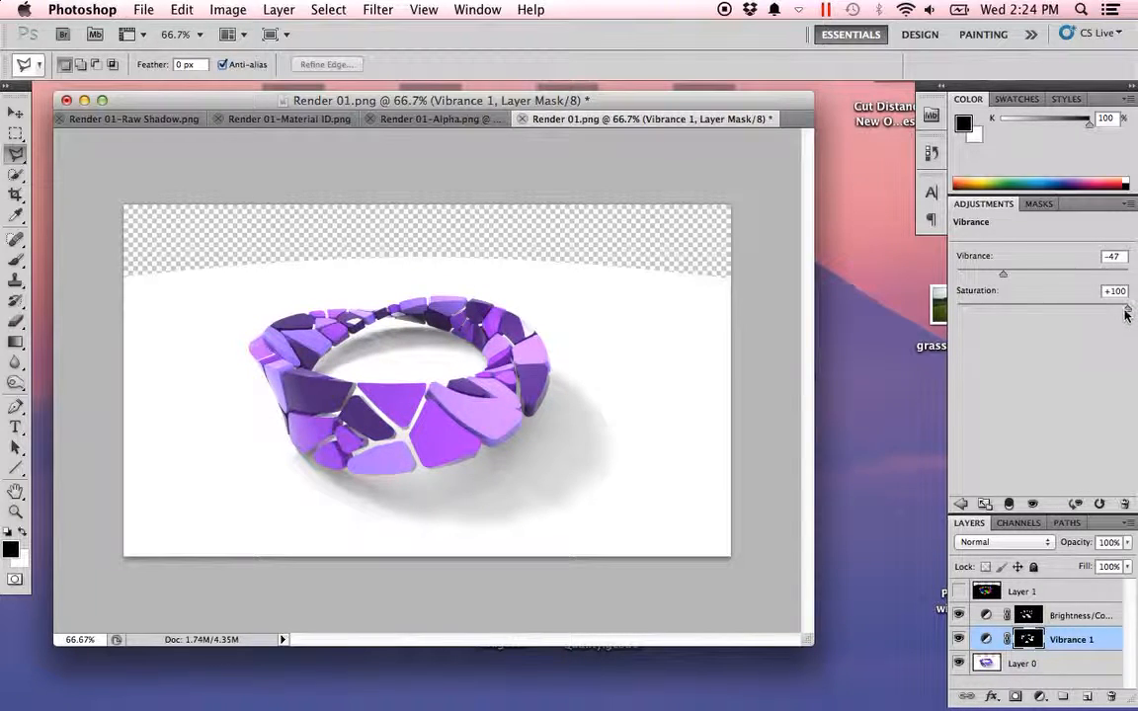
drag(1127, 314, 1067, 312)
drag(1004, 278, 1018, 277)
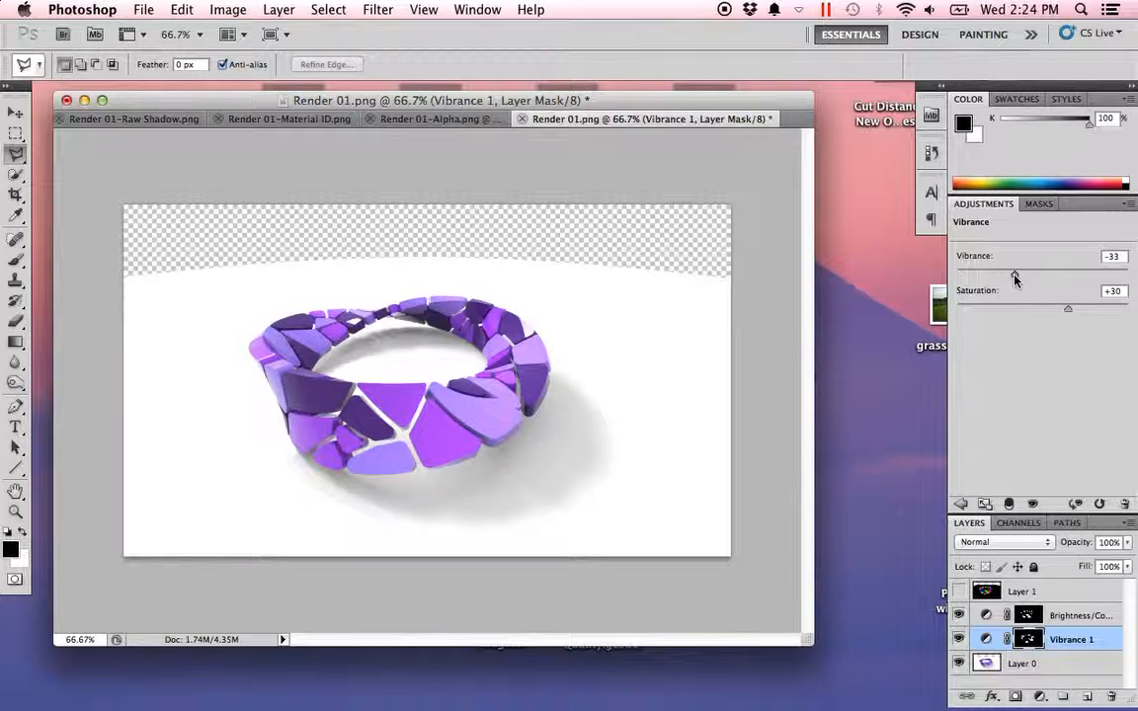
Toggle Layer 1's visibility to compare the Material ID colours with the adjusted ring, leaving the layer hidden.
click(958, 591)
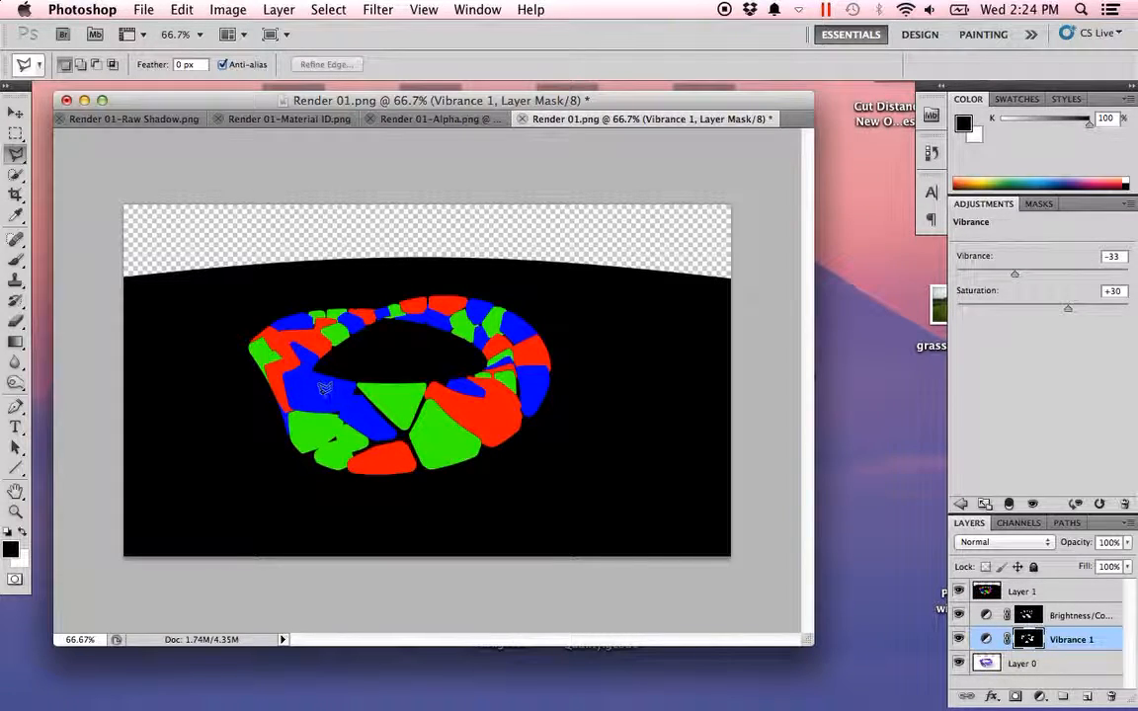
click(958, 591)
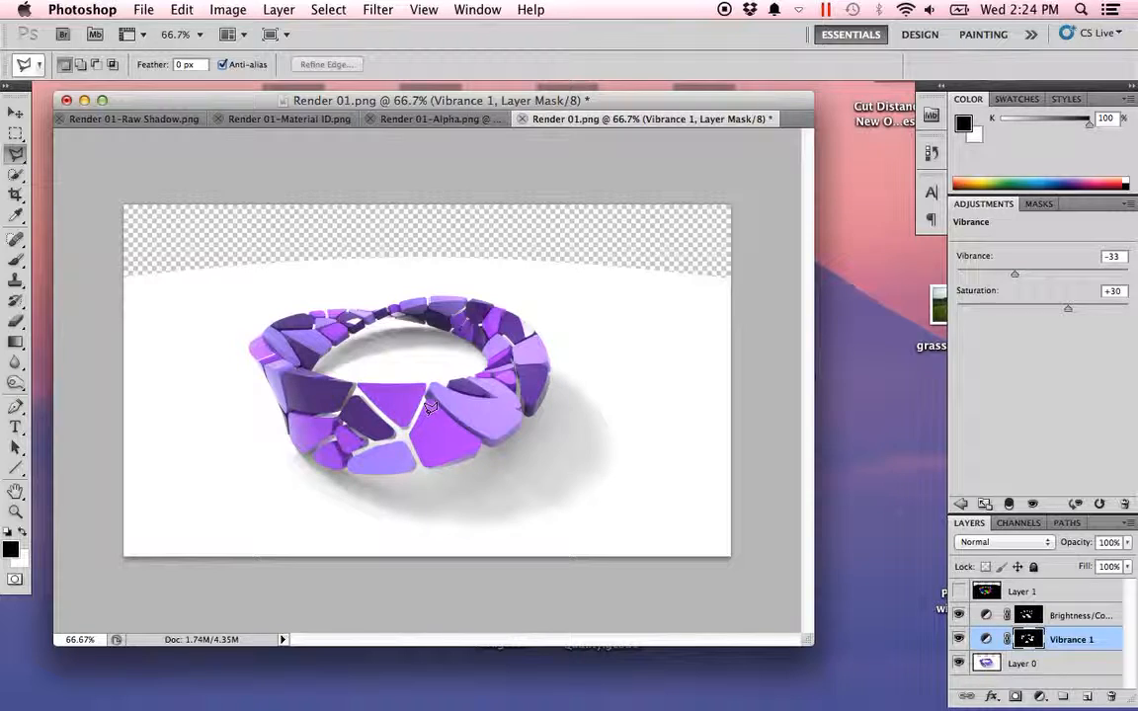
click(958, 590)
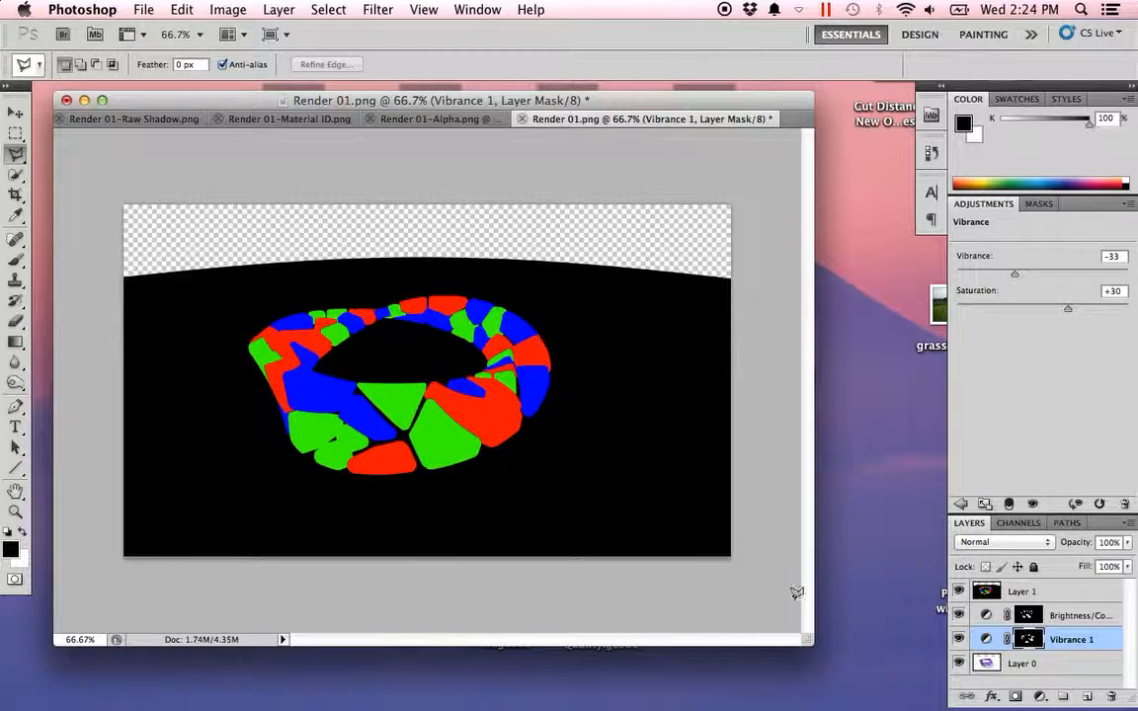
click(958, 591)
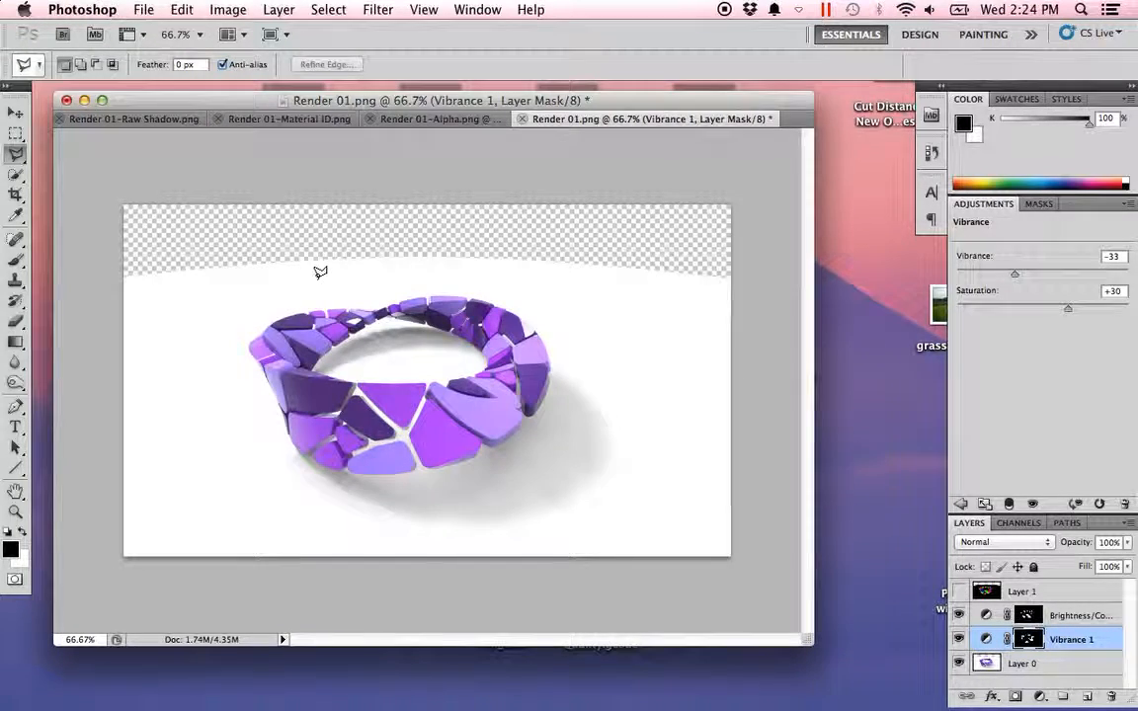
Duplicate Layer 0 of Render 01-Raw Shadow.png into Render 01.png and return to the Render 01.png document.
click(287, 119)
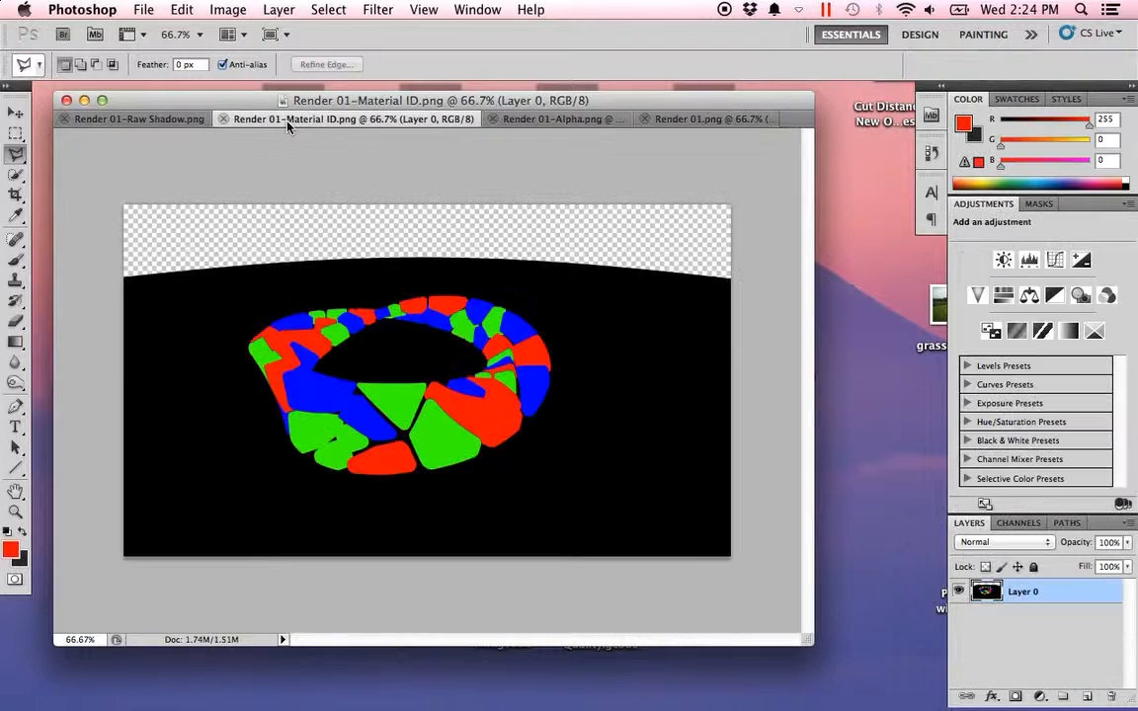
click(136, 116)
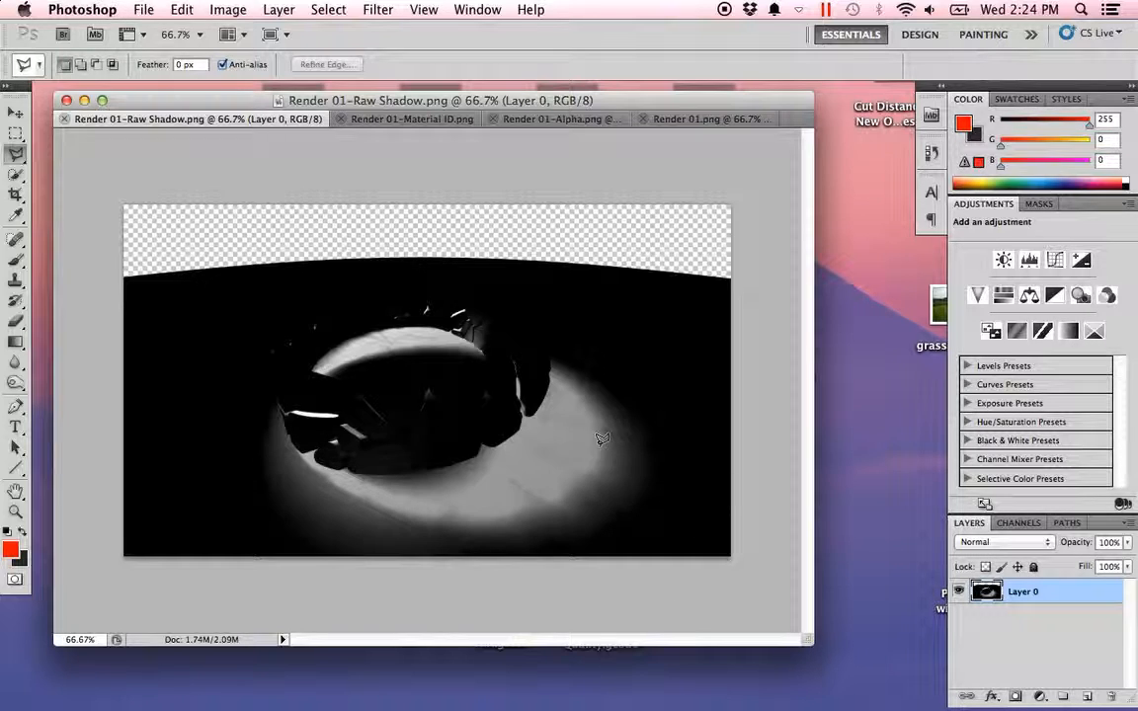
right_click(1035, 599)
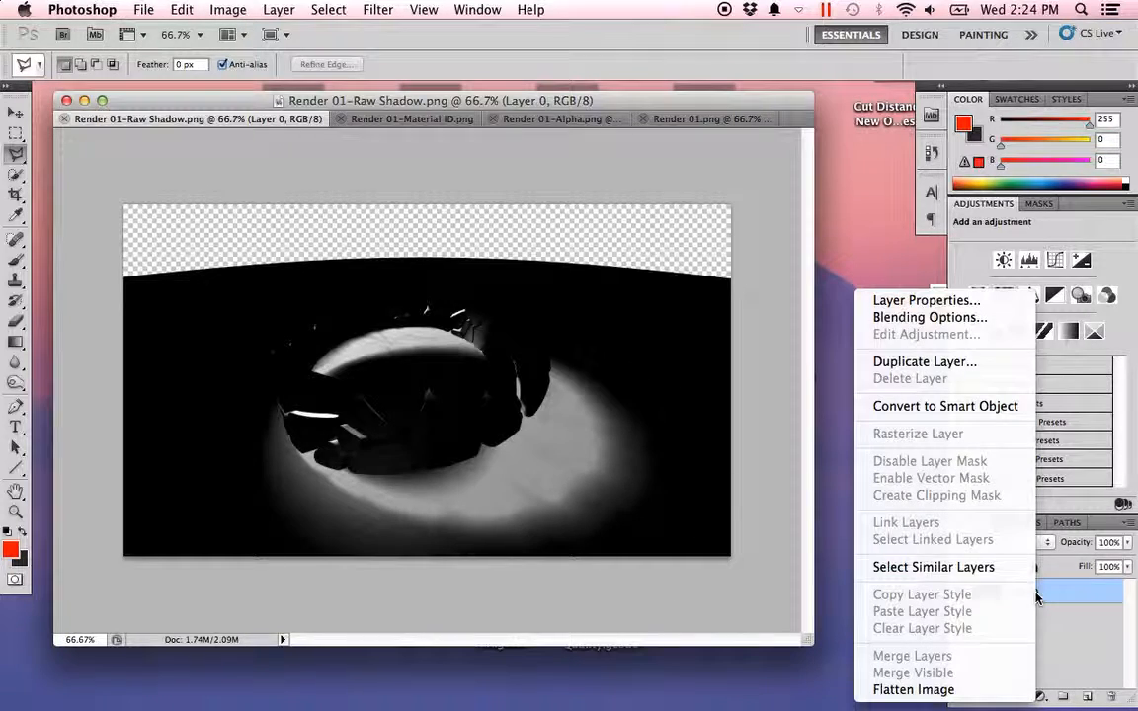
click(884, 362)
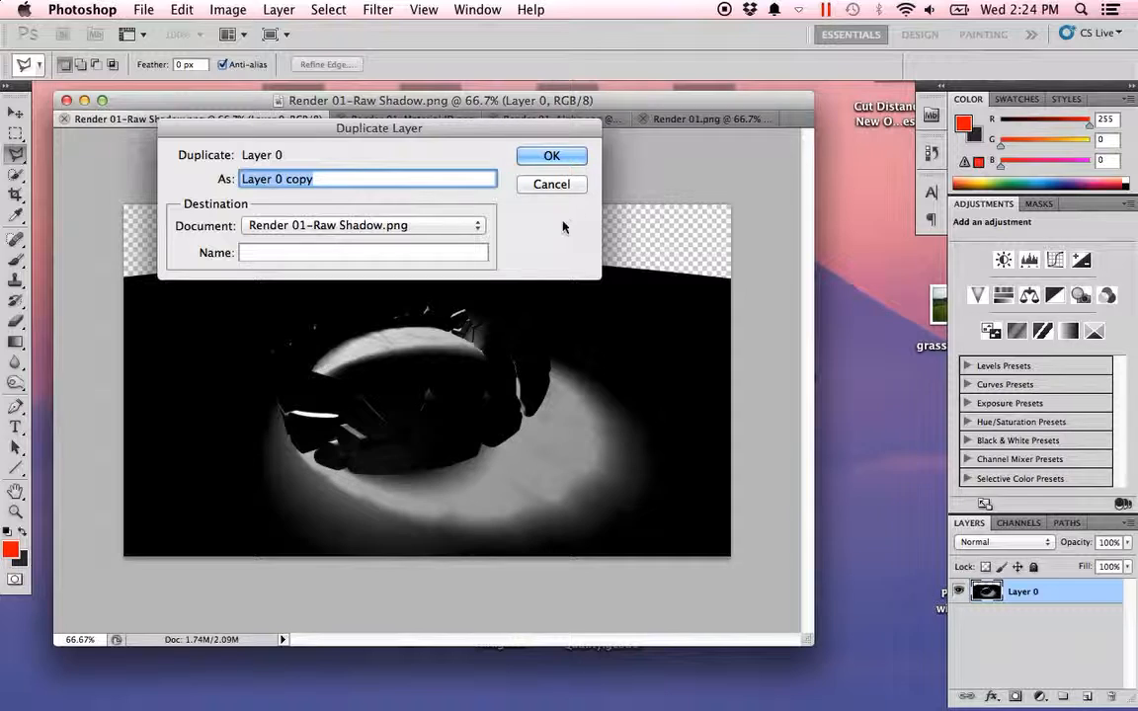
click(482, 225)
click(393, 283)
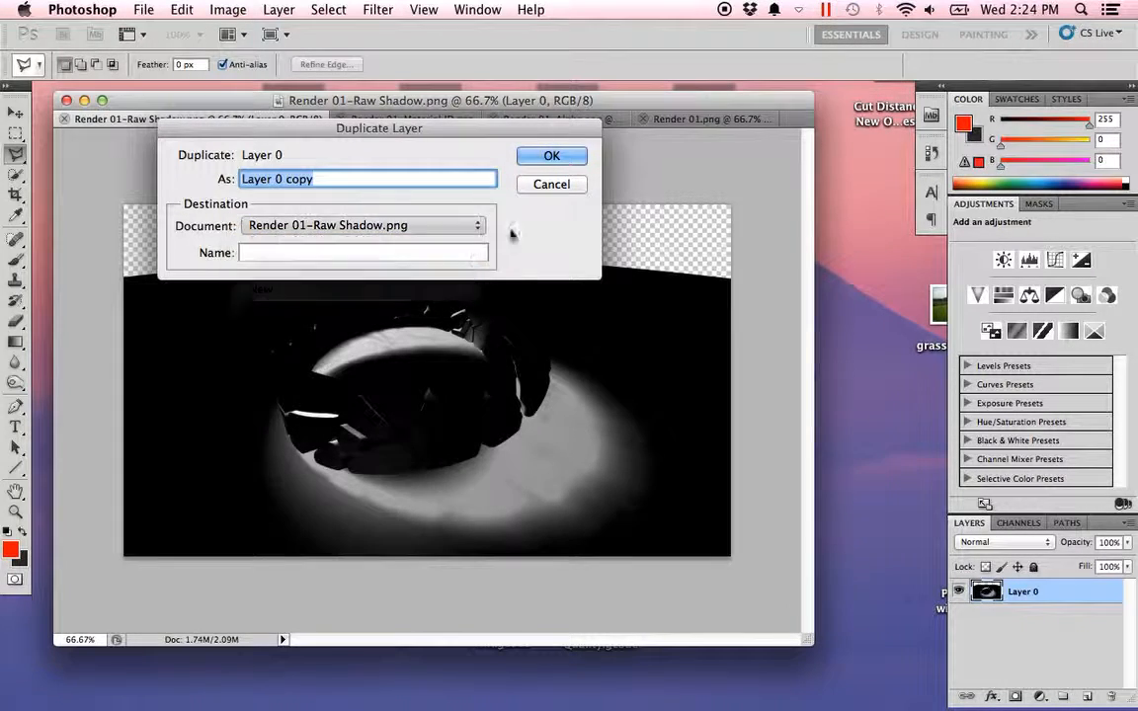
click(551, 157)
click(676, 121)
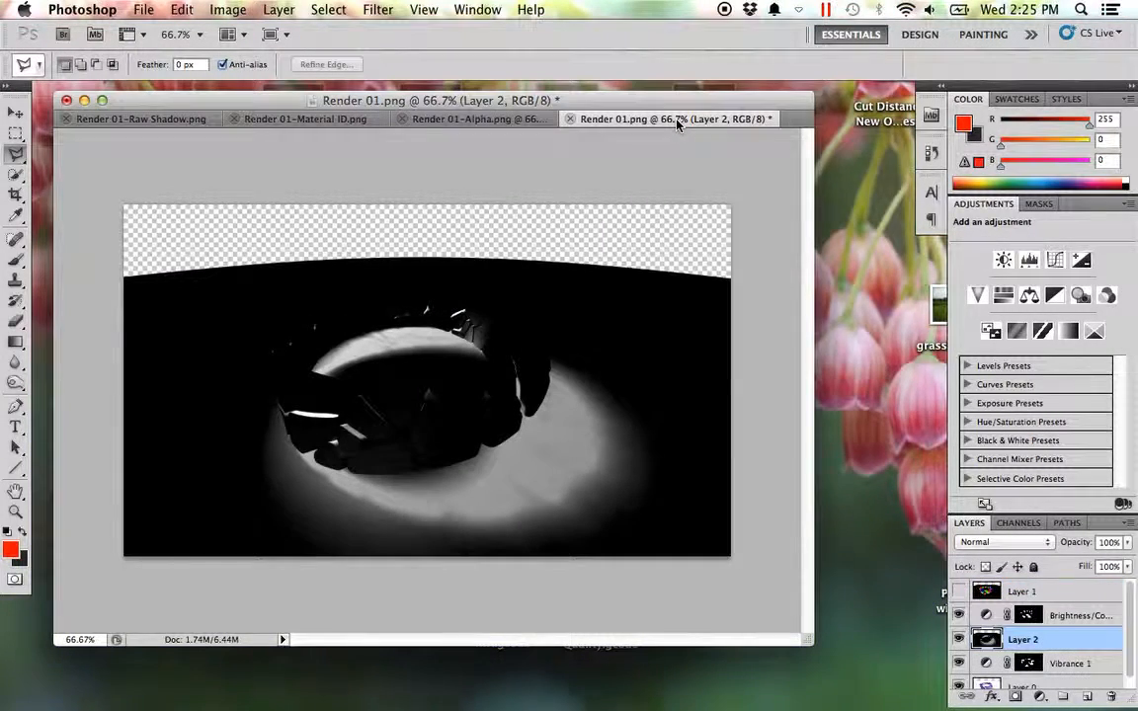
Move Layer 2 directly above the Brightness/Contrast adjustment and toggle its visibility to compare the shadow pass with the render.
double_click(973, 207)
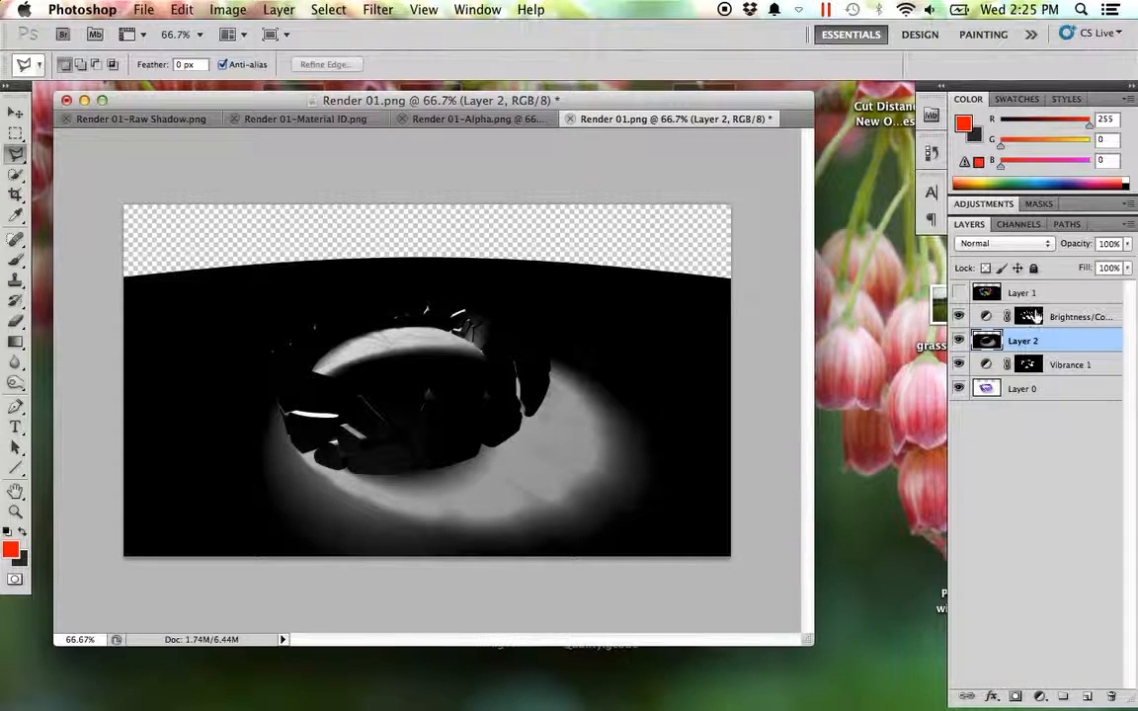
drag(1024, 341, 1045, 308)
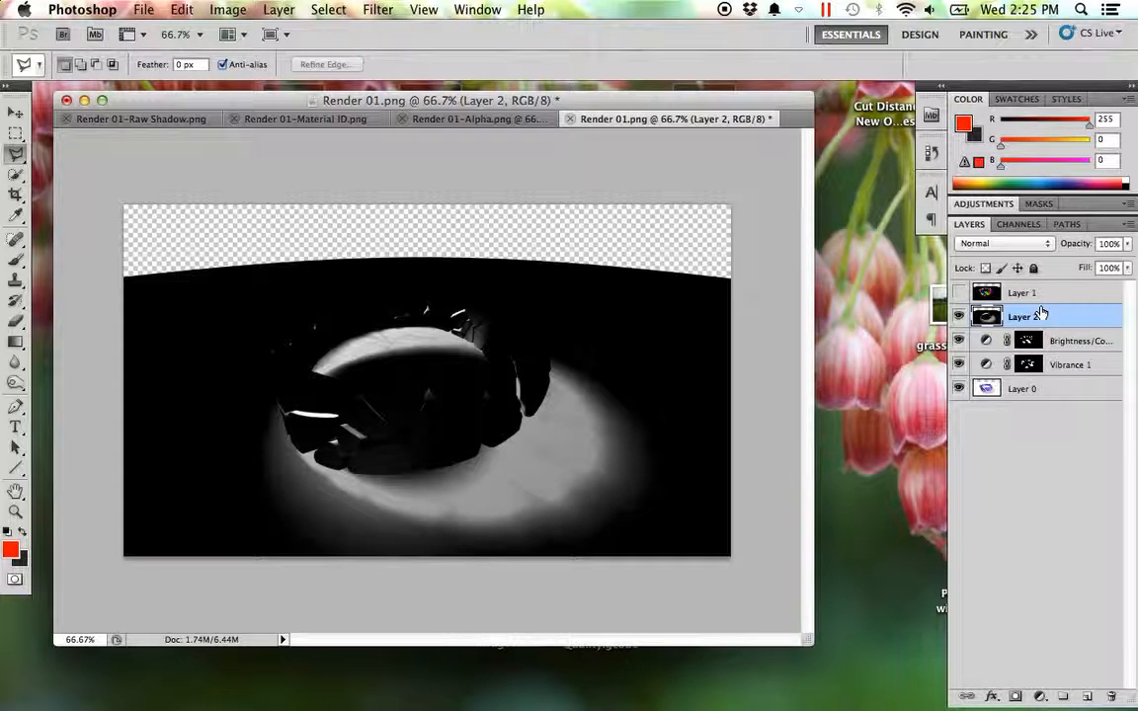
click(958, 317)
click(957, 317)
click(957, 317)
click(957, 317)
Select the black areas of Layer 2 with Color Range, sampling the black background at a fuzziness of 200.
click(314, 10)
click(343, 184)
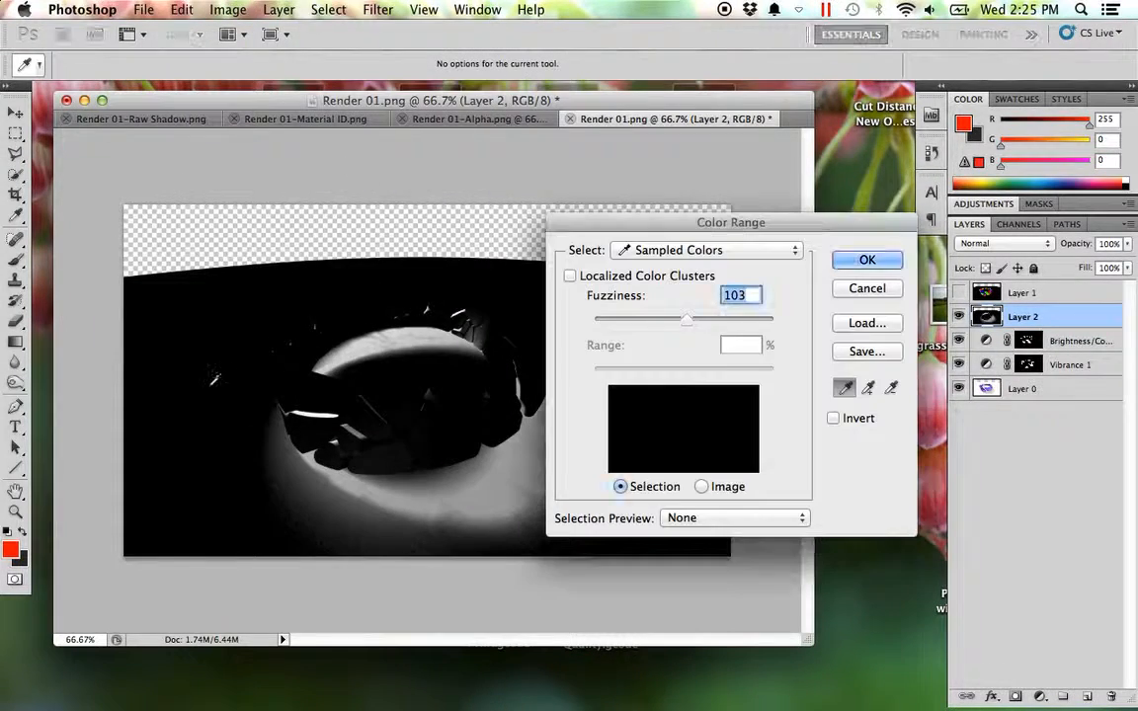
click(217, 377)
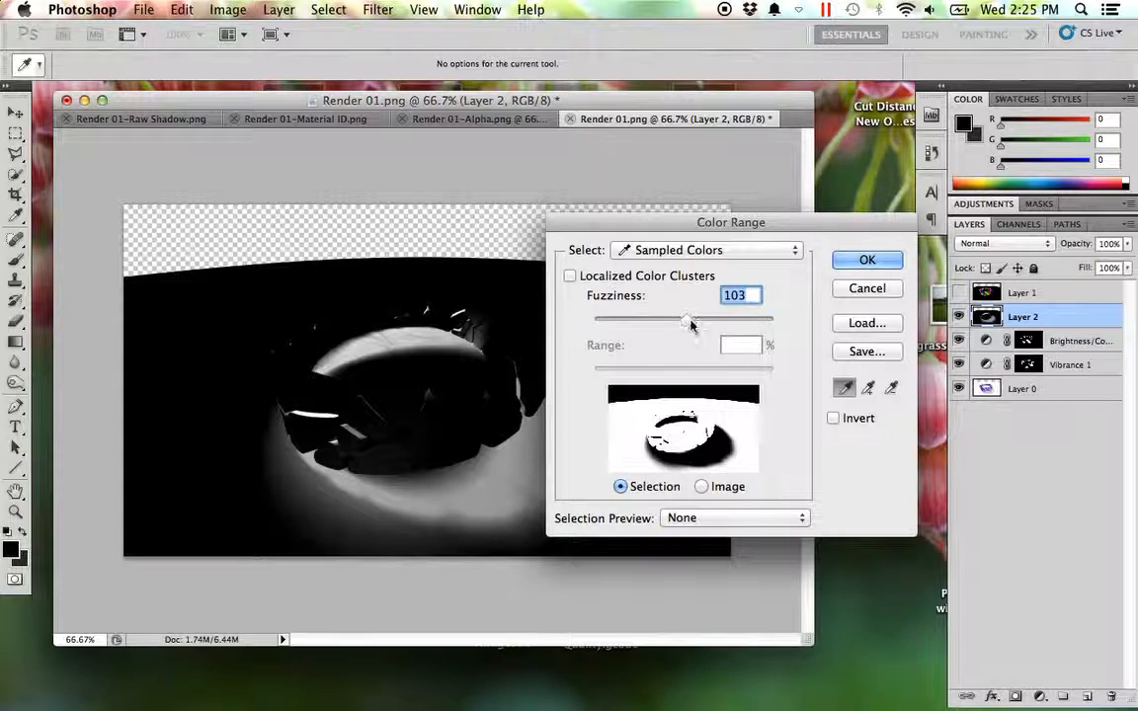
drag(686, 323, 805, 325)
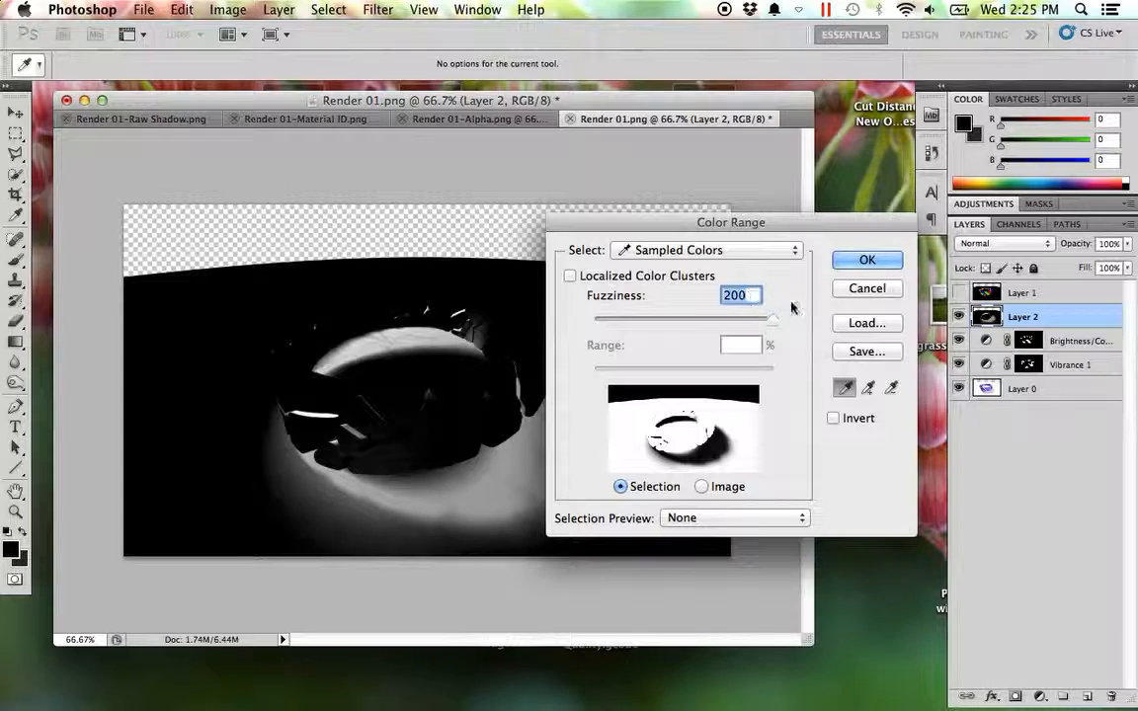
click(858, 264)
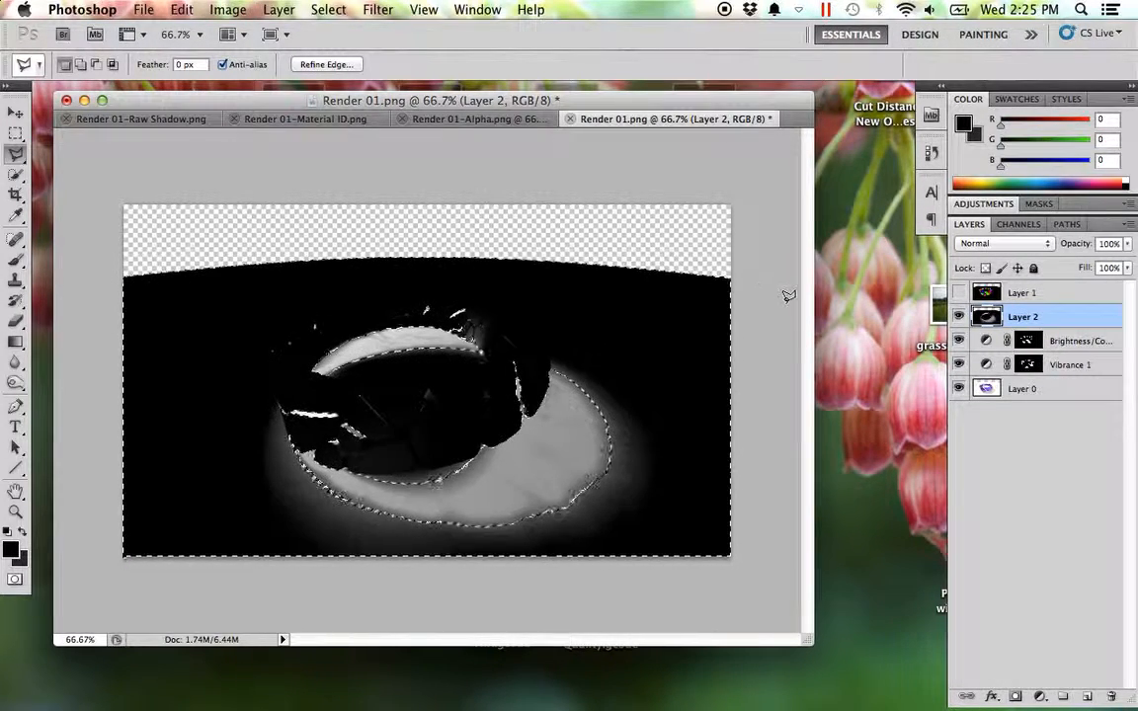
Delete the selected black areas from Layer 2 and clear the selection.
key(Delete)
key(ctrl+d)
key(super+z)
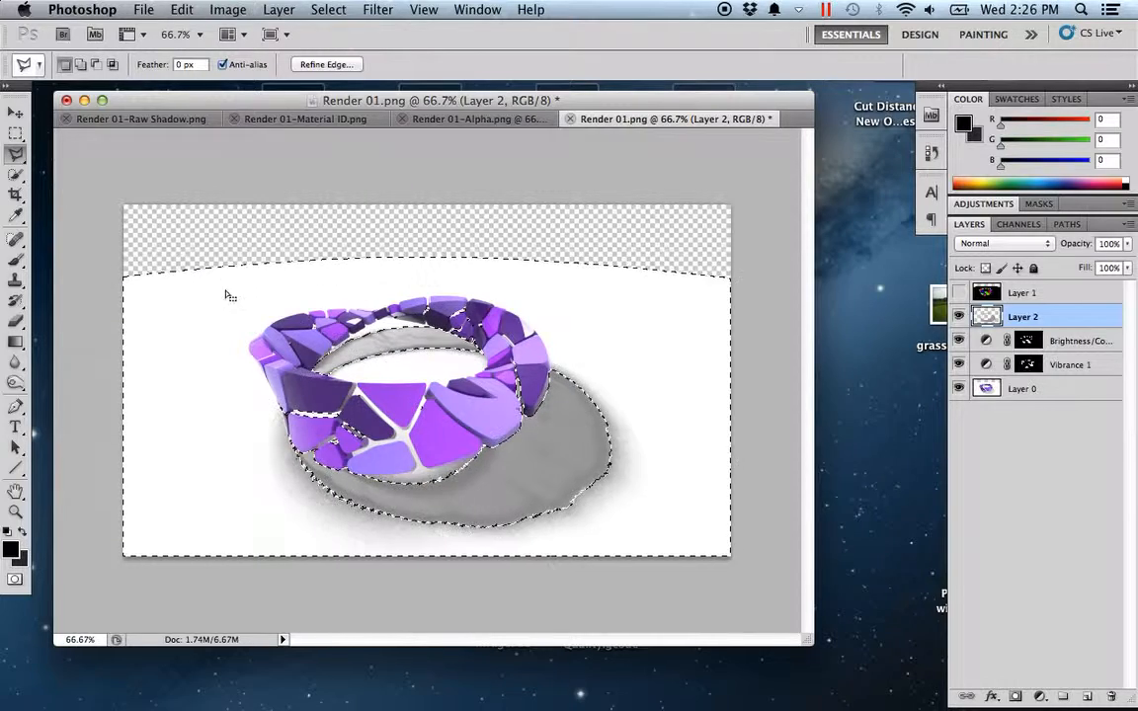
click(328, 10)
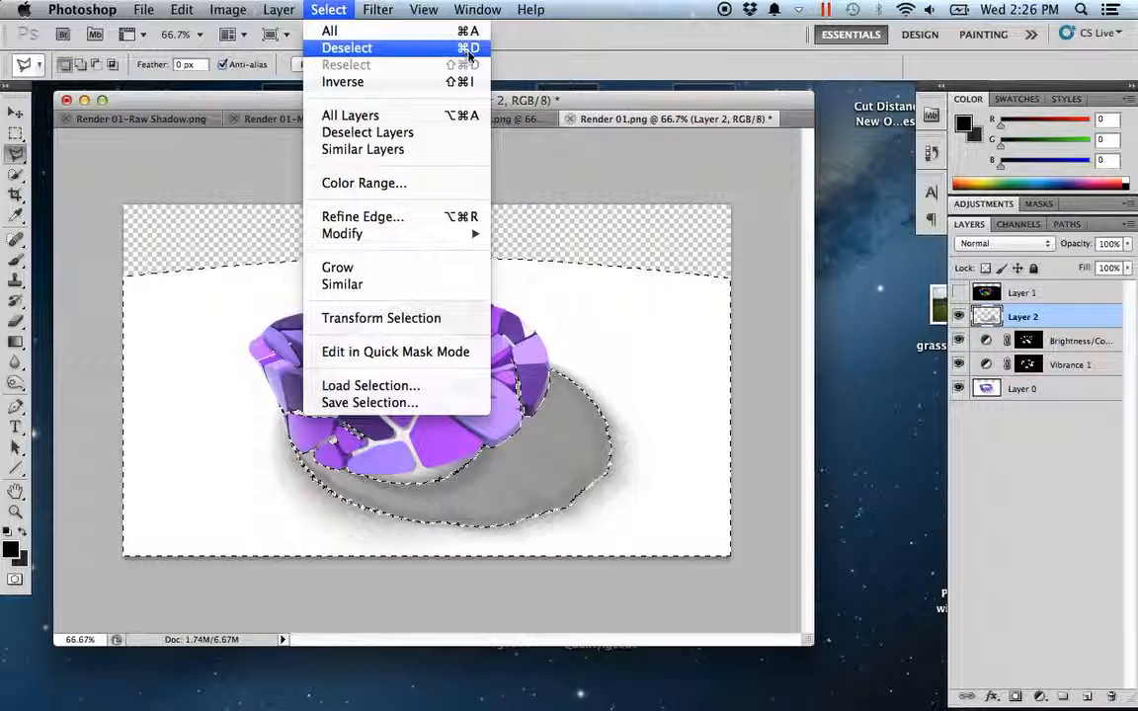
click(568, 54)
key(super+d)
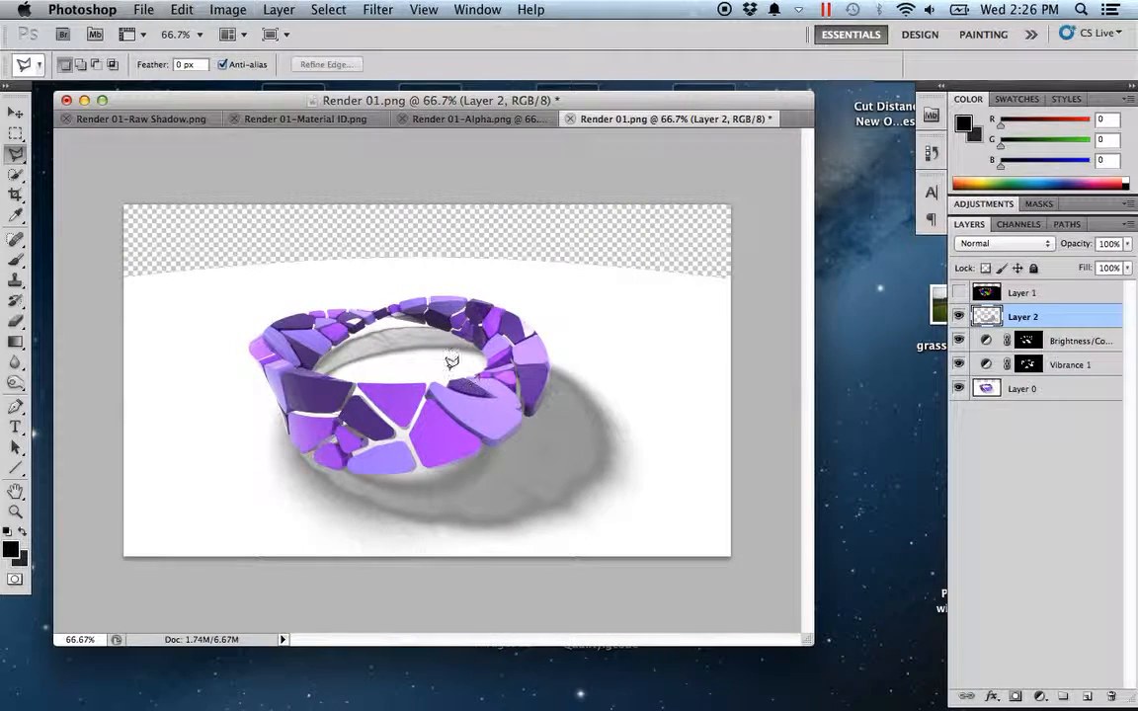
Toggle Layer 2's visibility to compare the render with and without the shadow pass, and move Layer 2 below Layer 0.
click(959, 317)
click(959, 317)
click(960, 317)
click(960, 317)
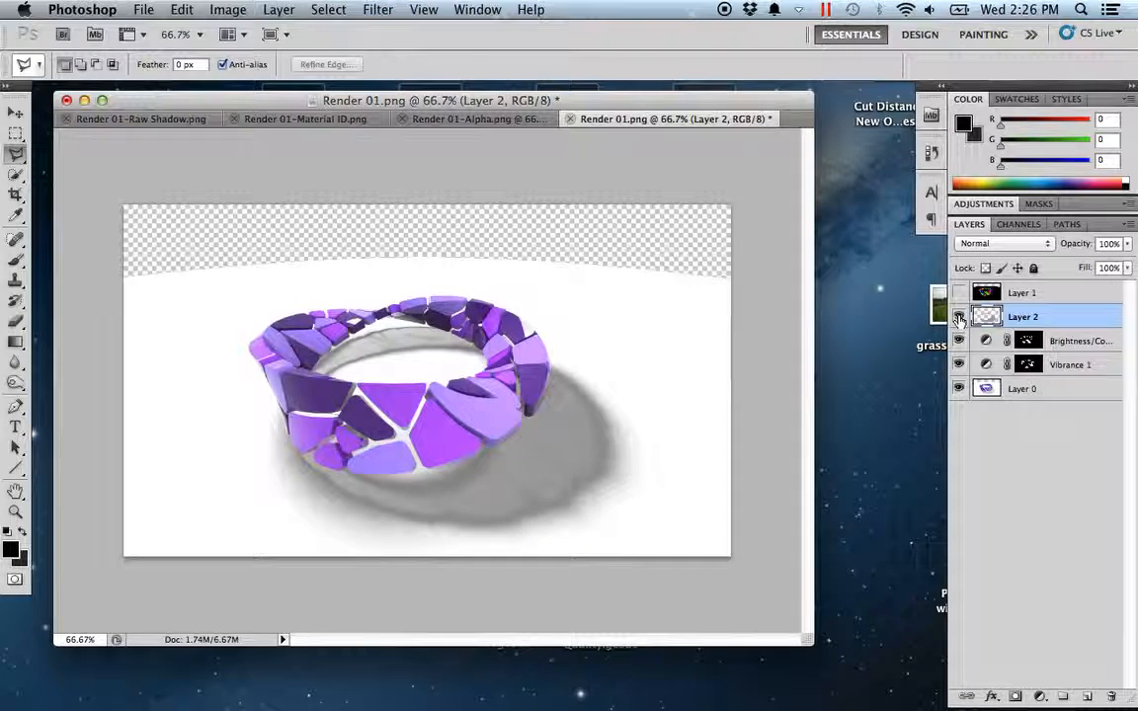
click(959, 317)
click(959, 317)
click(959, 317)
click(959, 318)
click(959, 317)
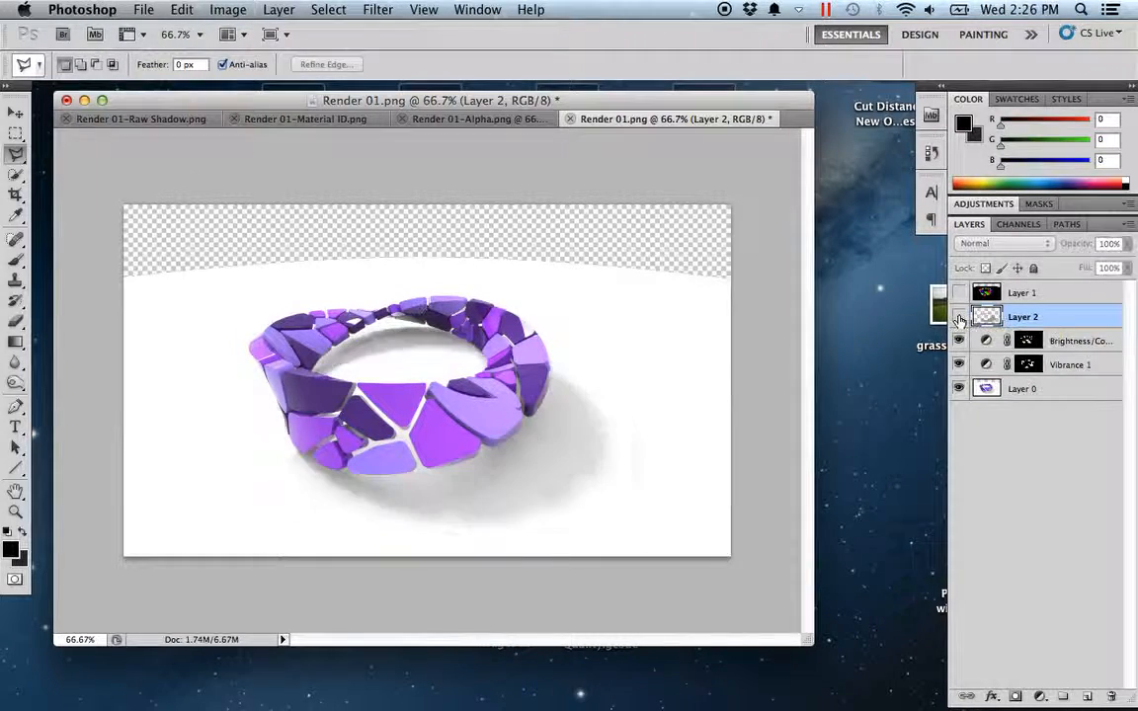
click(959, 317)
drag(1028, 317, 1030, 405)
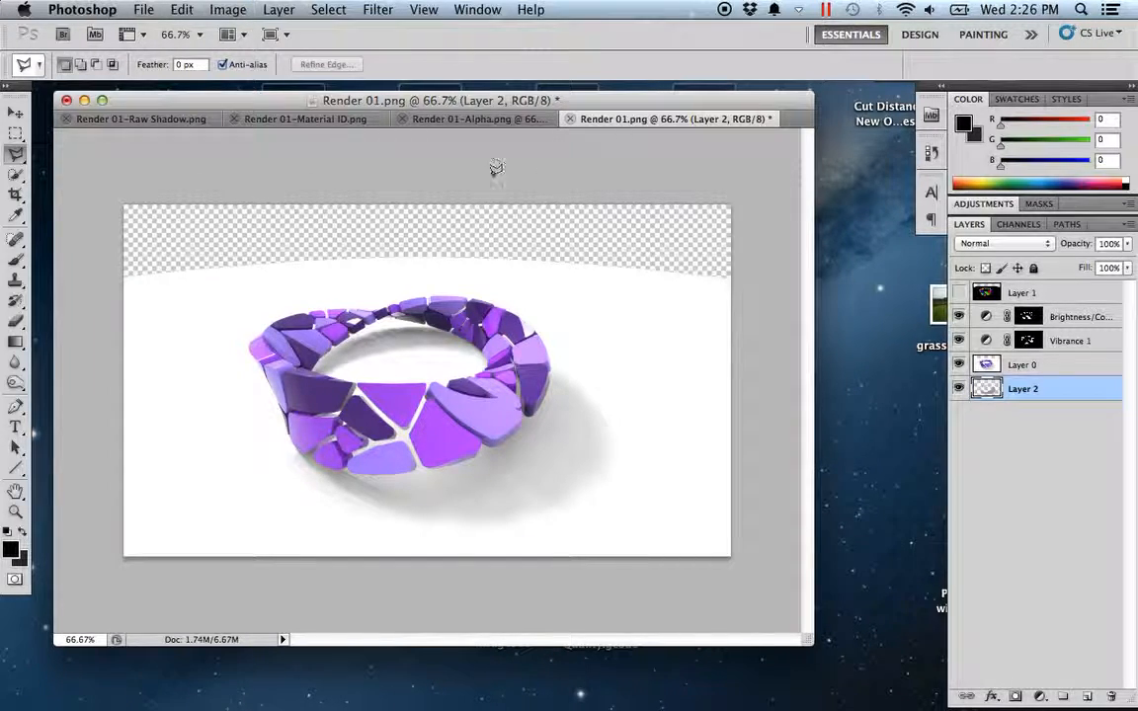
Show the Material ID colours of Layer 1 and select the black background with Color Range at a fuzziness of 200.
click(960, 294)
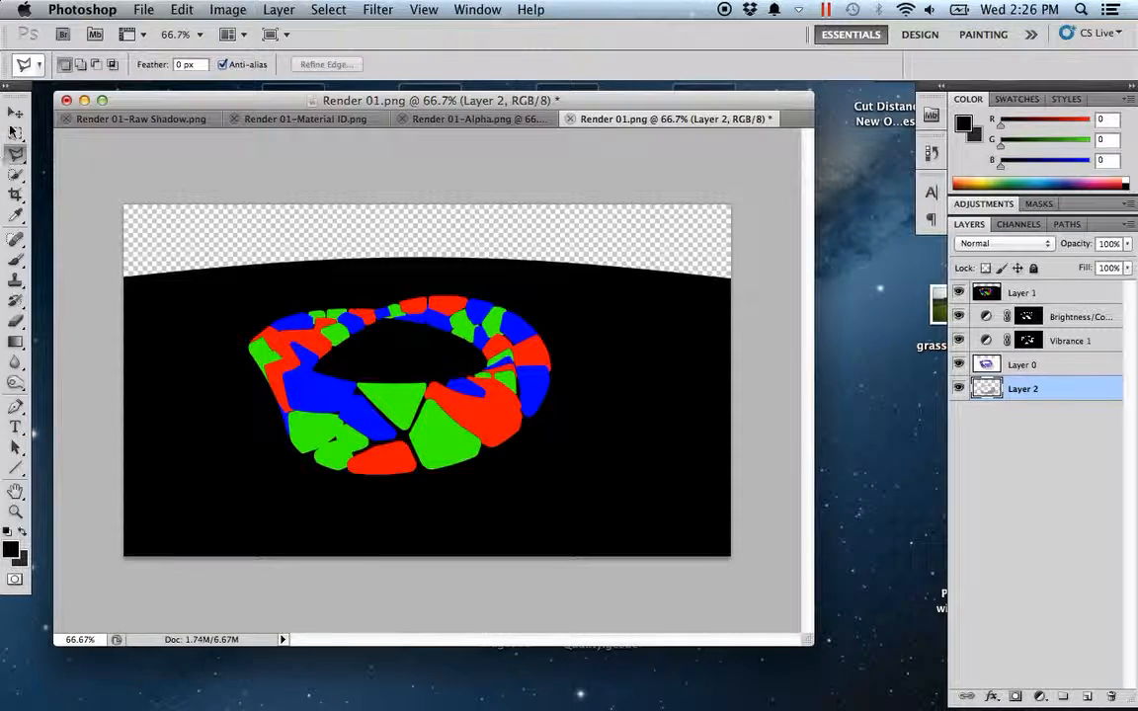
click(330, 12)
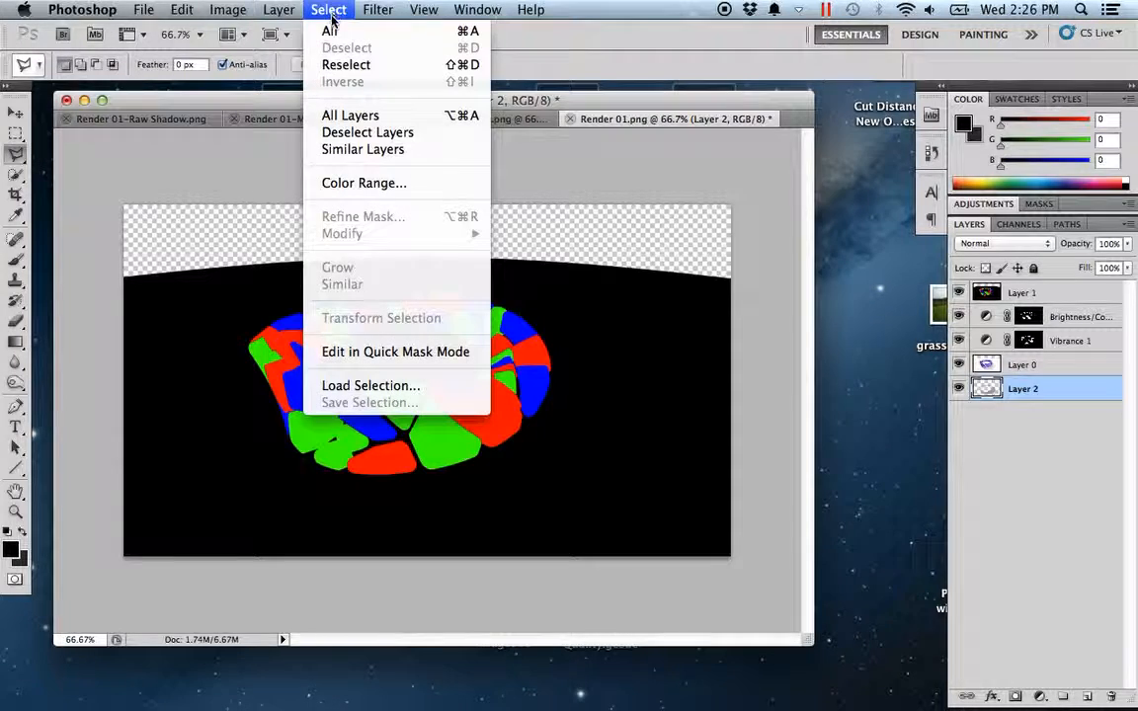
click(326, 183)
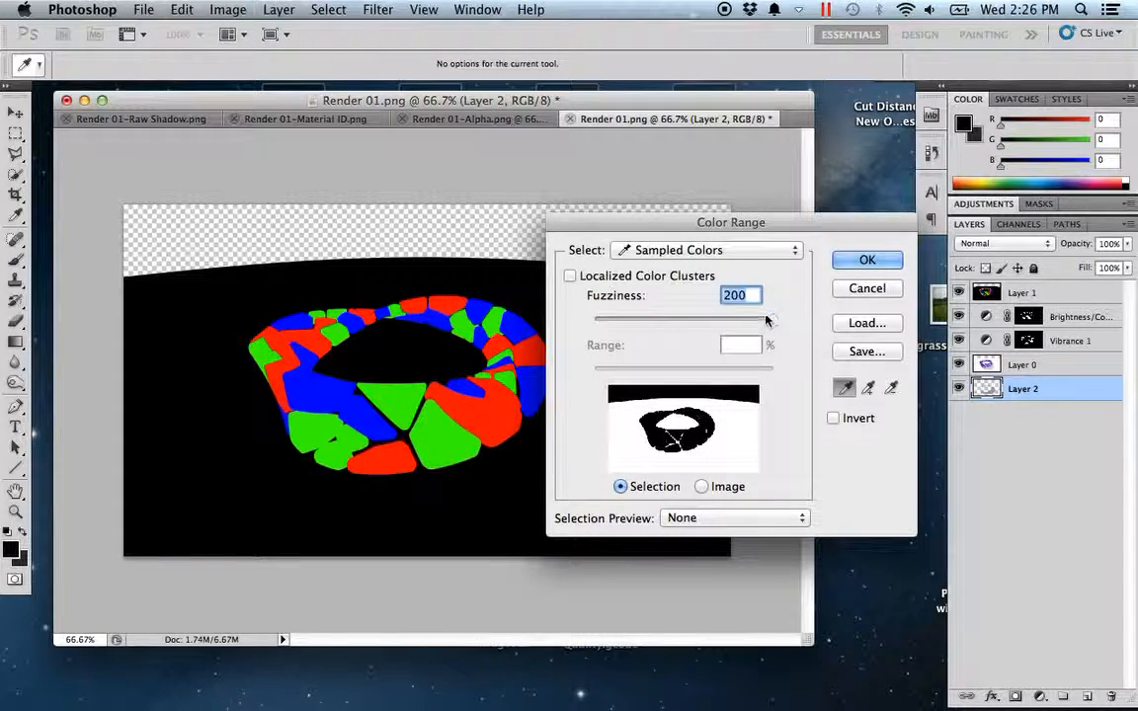
click(855, 263)
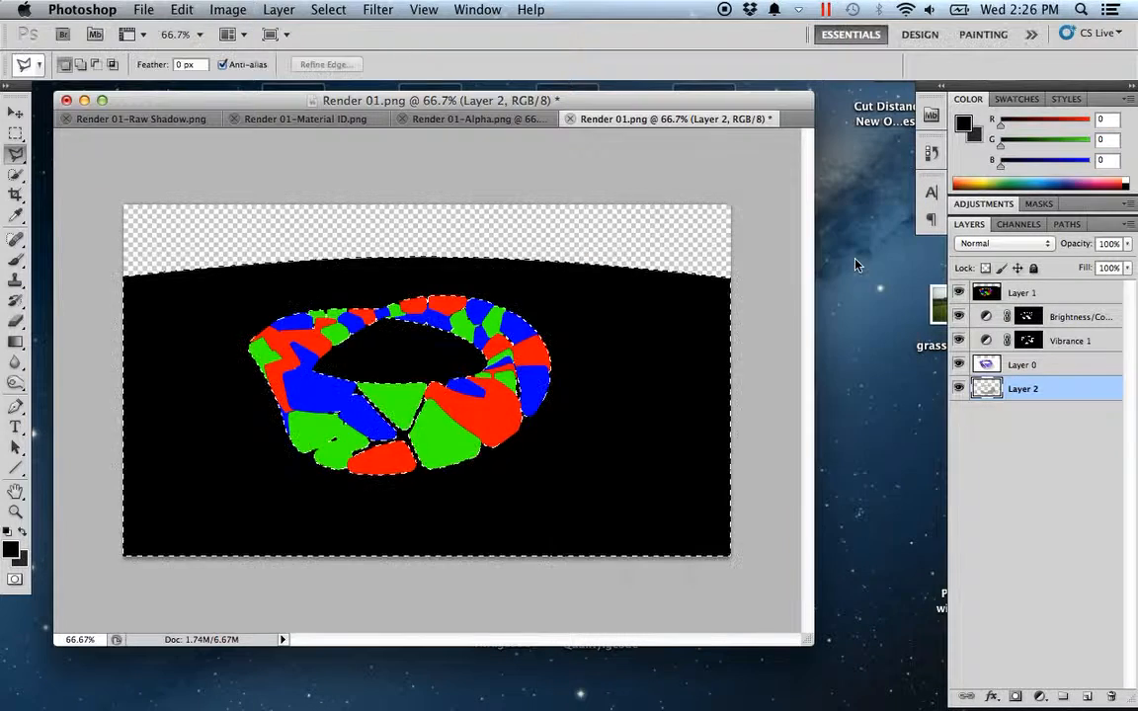
Hide Layer 1, delete the selected background from Layer 0, clear the selection and check the cut-out ring with and without Layer 2.
click(958, 294)
click(1008, 365)
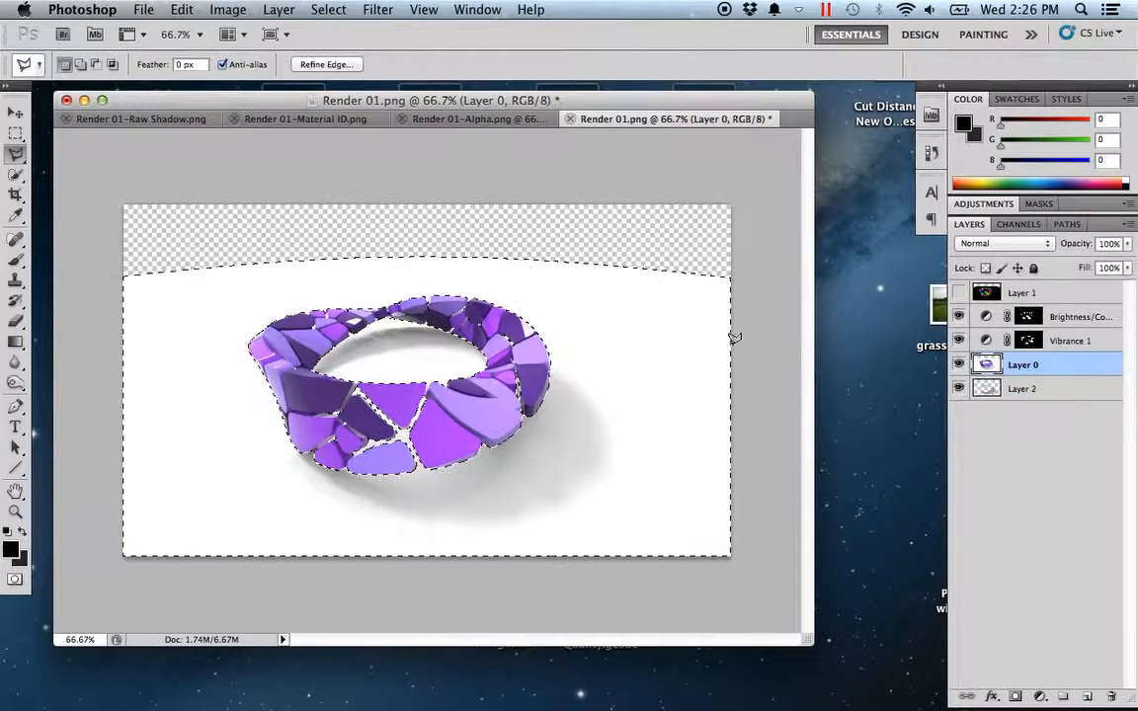
key(Delete)
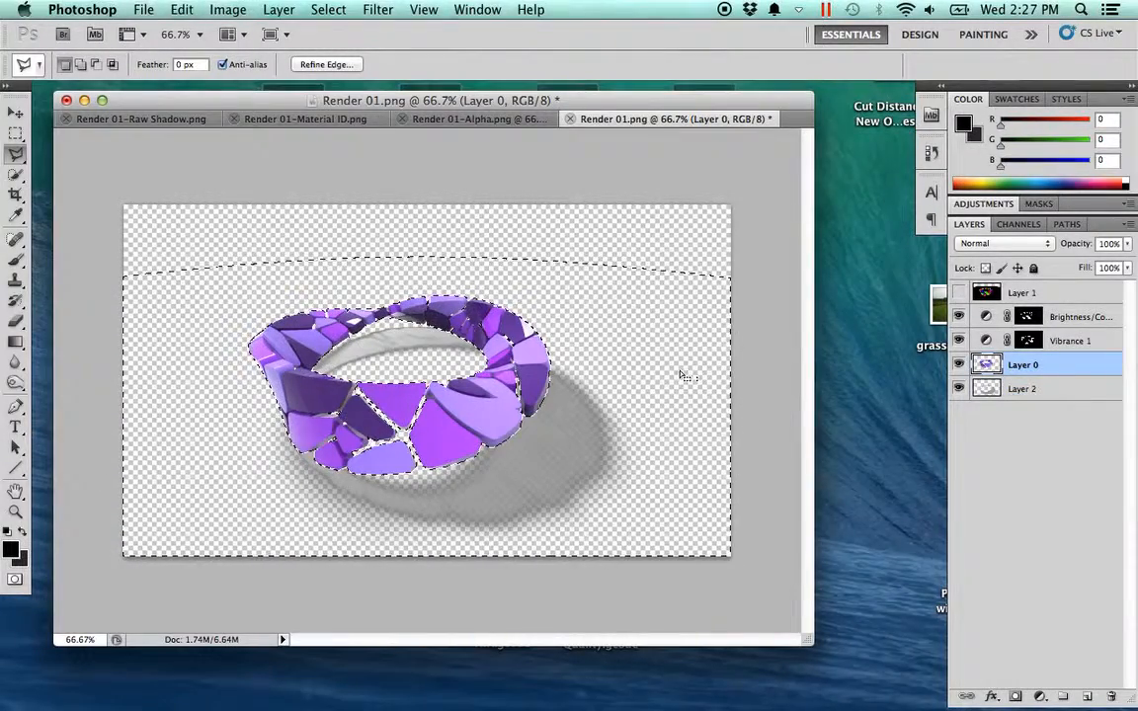
key(super+d)
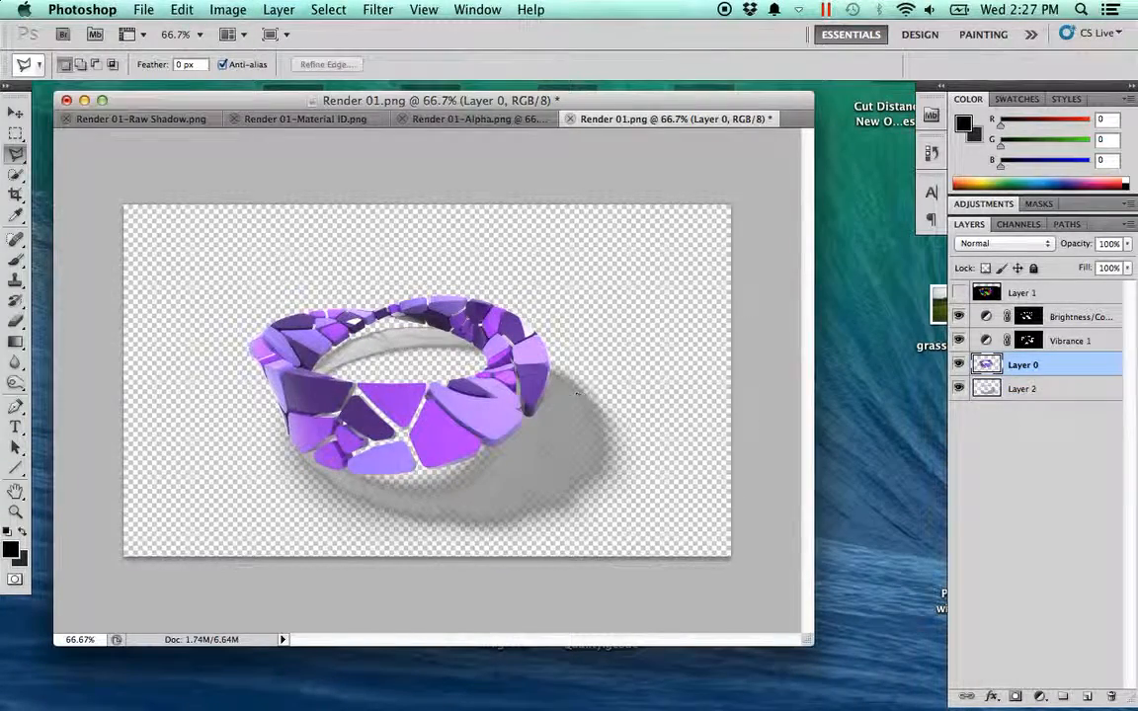
click(958, 389)
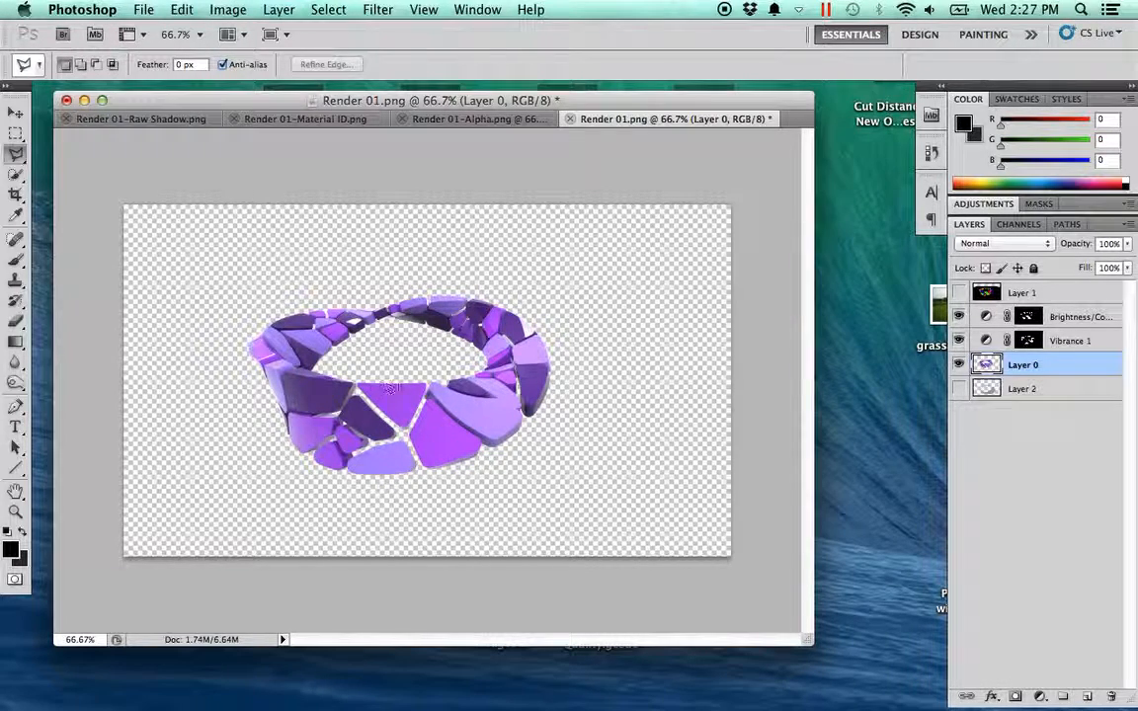
click(958, 389)
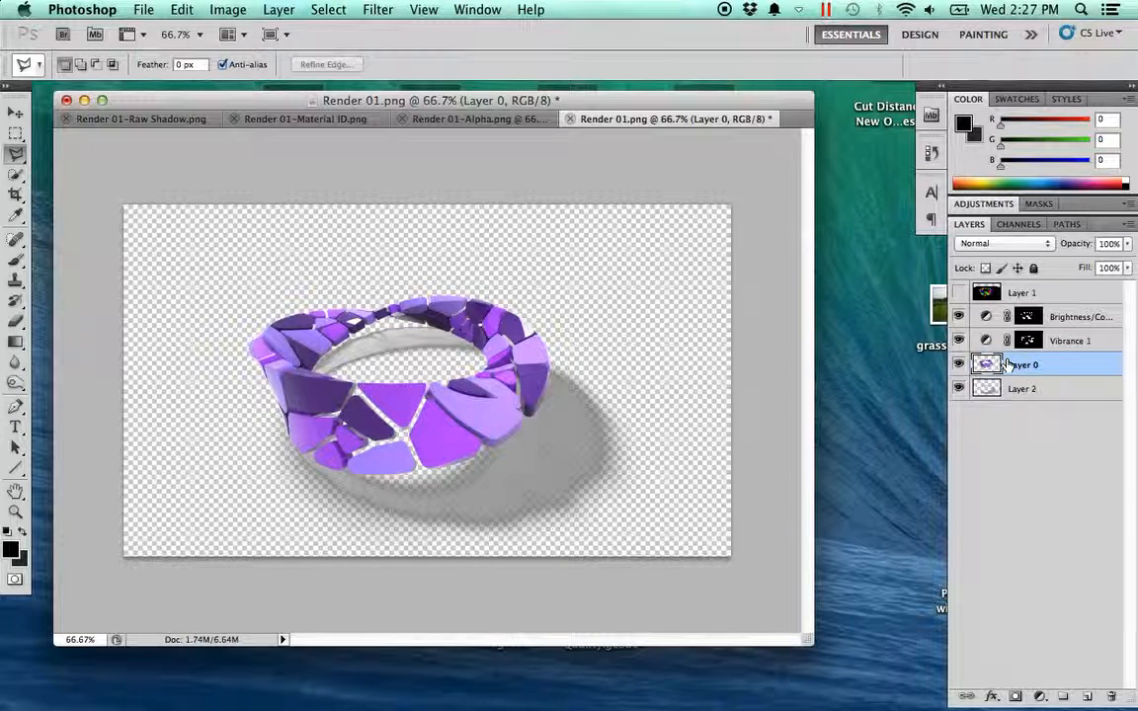
Place the grasslawn image from the desktop into Render 01.png and scale it proportionally to 33.44% so it spans the canvas width.
click(864, 439)
drag(950, 310, 596, 287)
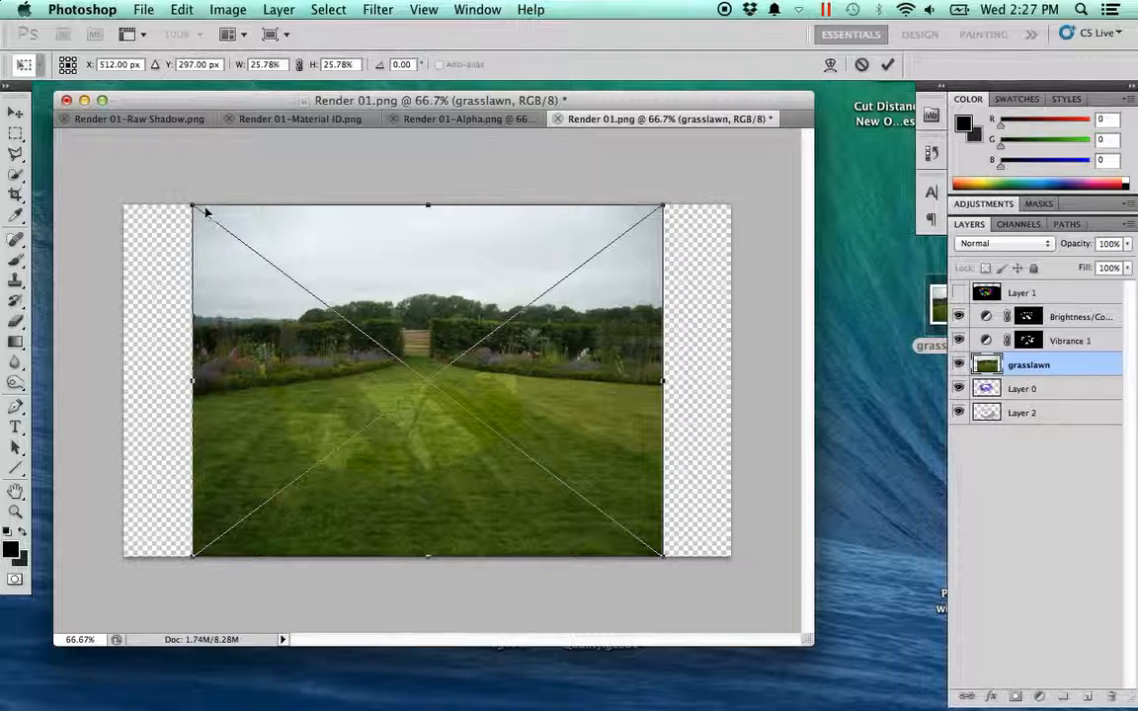
drag(191, 206, 101, 178)
drag(662, 556, 748, 584)
Position the grasslawn image at about Y 213.24 px to fill the canvas, and move its layer below Layer 2.
drag(569, 433, 569, 388)
drag(568, 392, 568, 388)
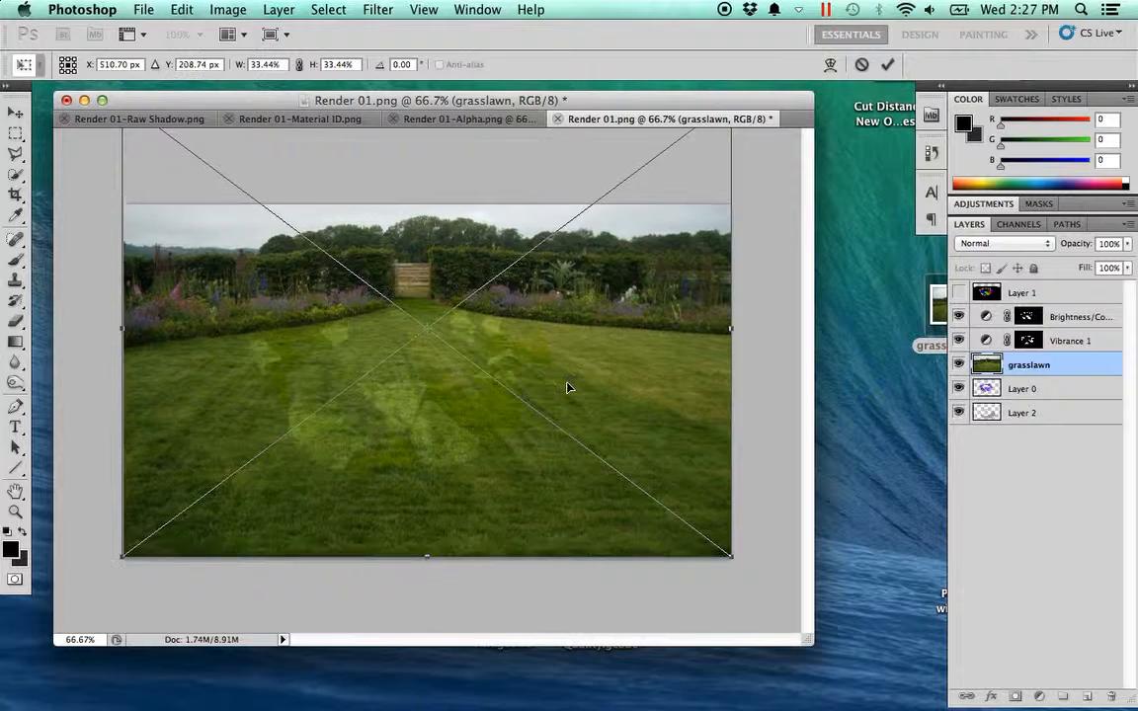
key(Down)
key(Down)
key(Down)
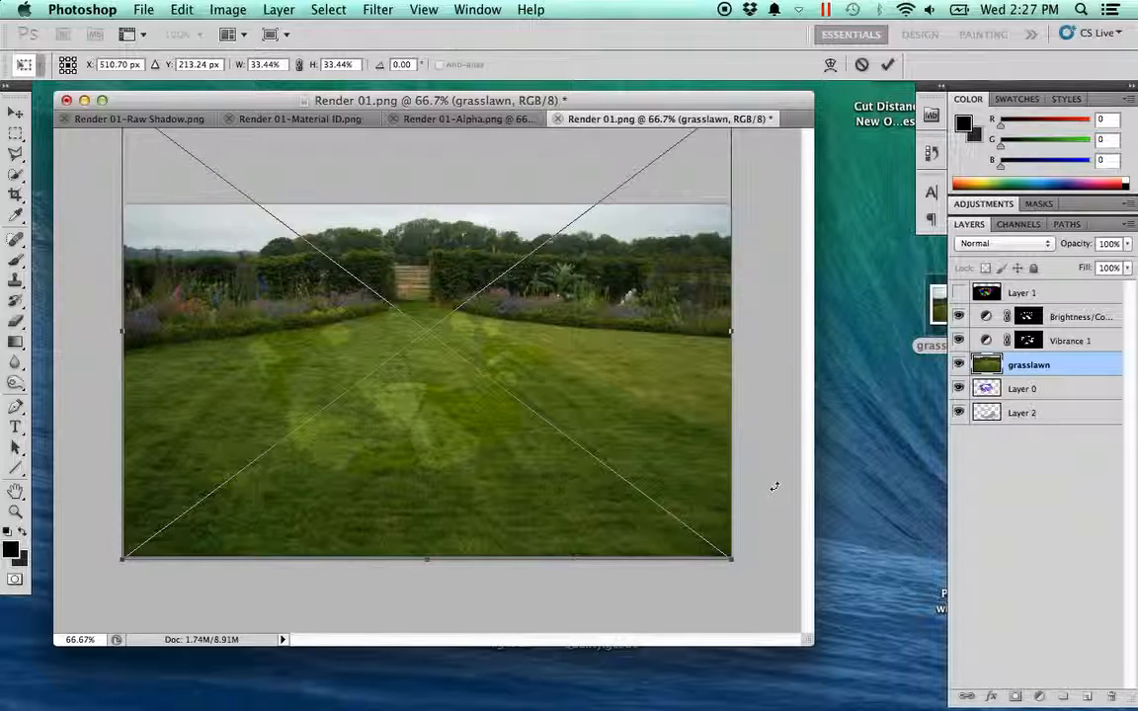
key(Return)
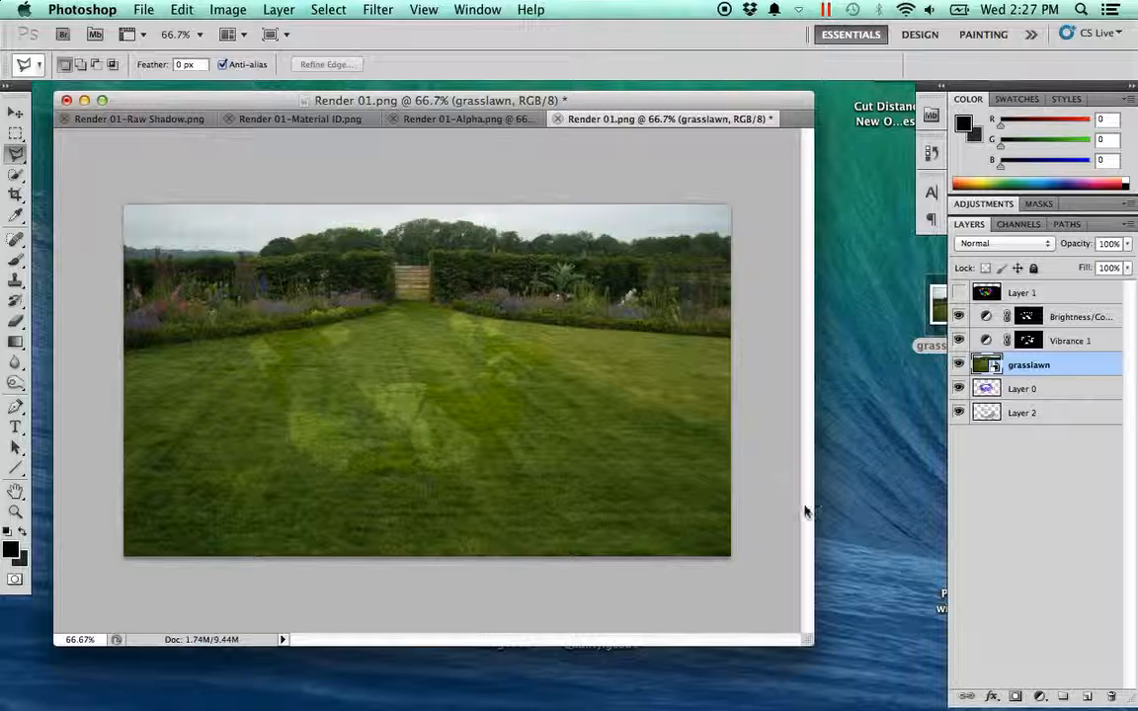
drag(1042, 371, 1044, 437)
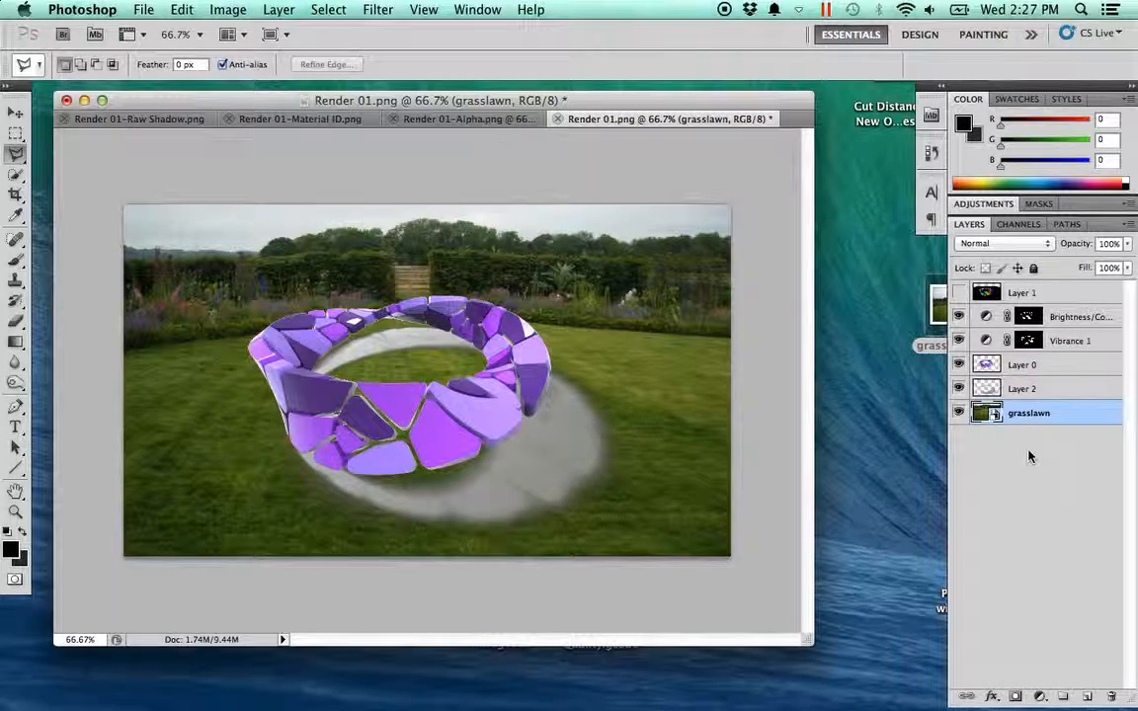
Try the Dissolve and Darken blend modes on Layer 2 and set it to Multiply so the shadow blends into the grass.
click(1037, 389)
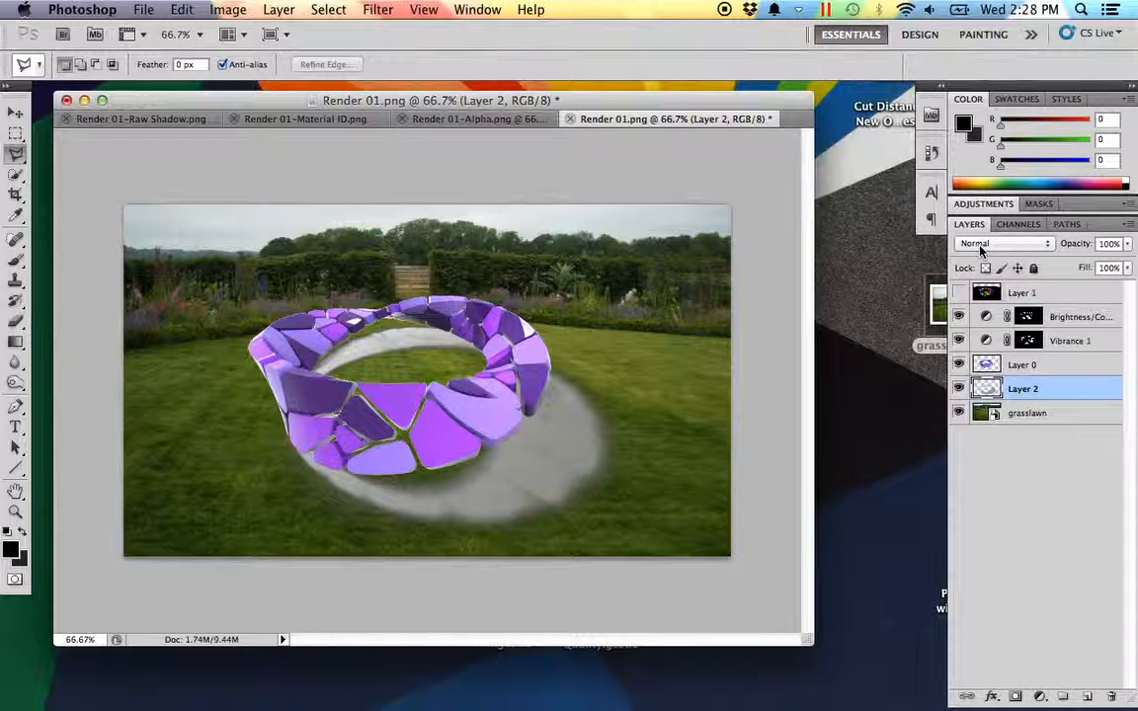
click(1050, 247)
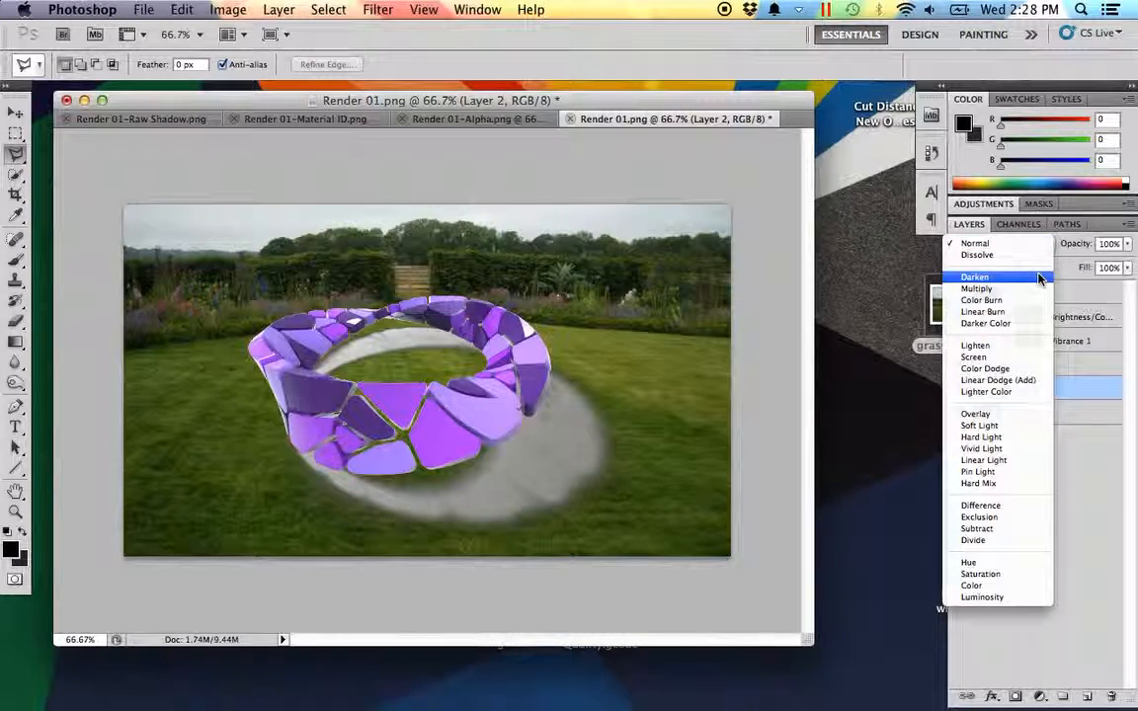
click(1037, 255)
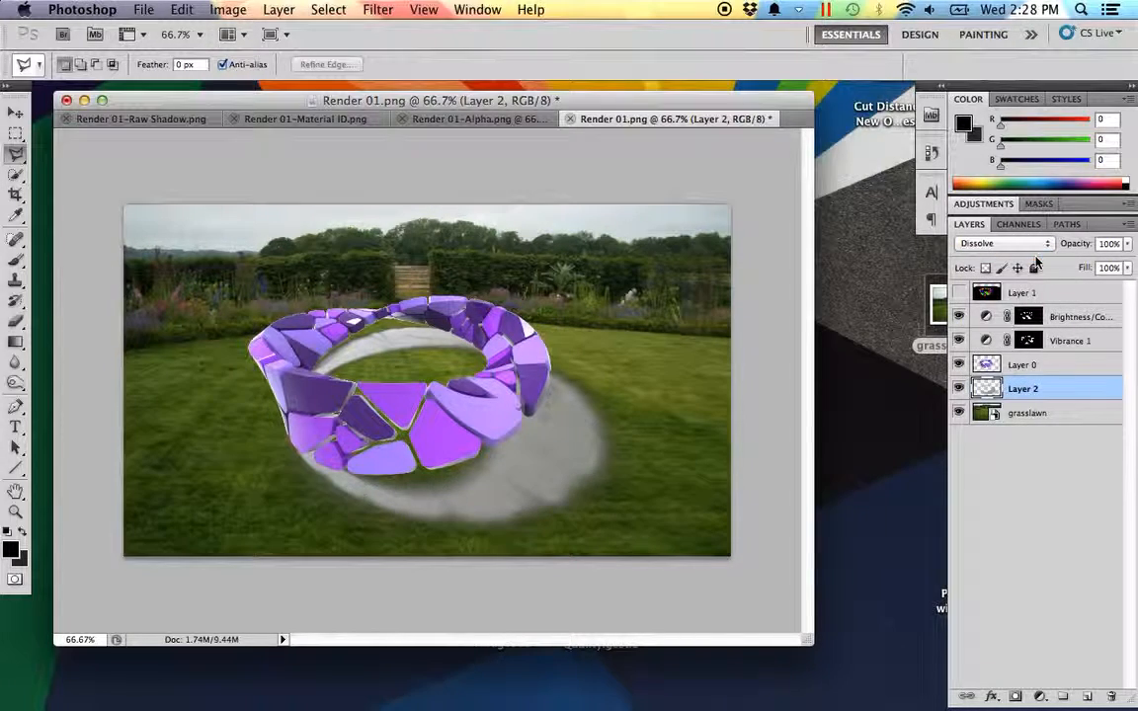
click(1028, 244)
click(1036, 263)
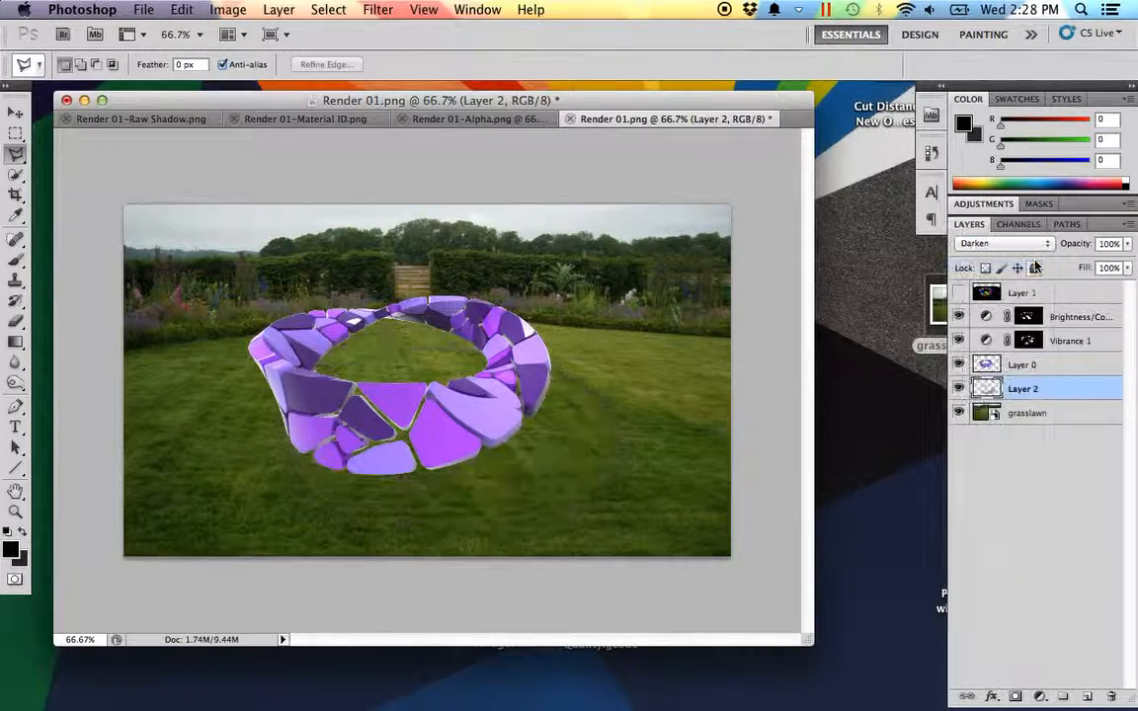
click(1045, 245)
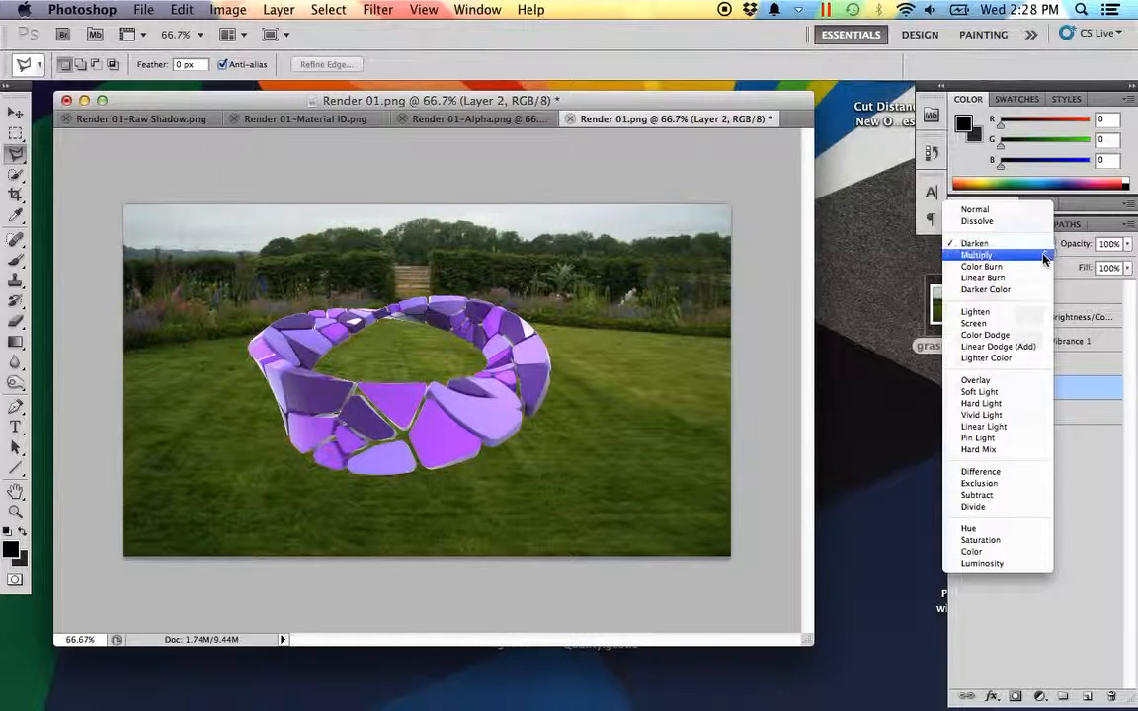
click(1044, 257)
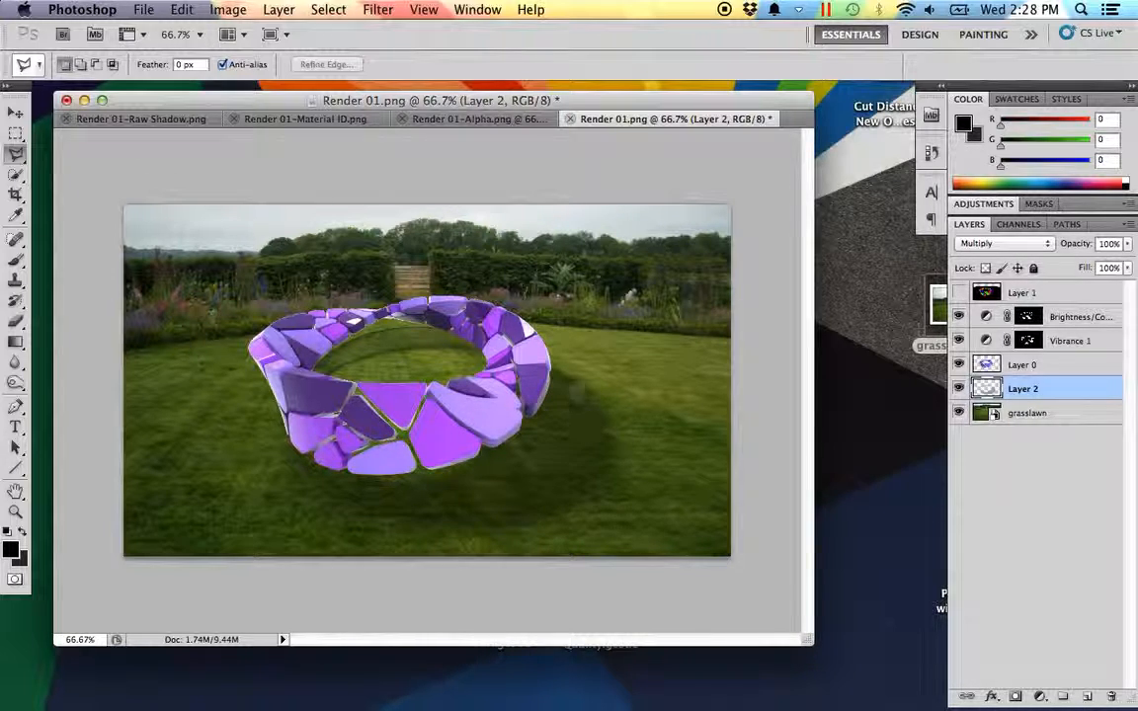
Try the Color Burn and Overlay blend modes on Layer 2, and return it to Multiply.
click(1047, 244)
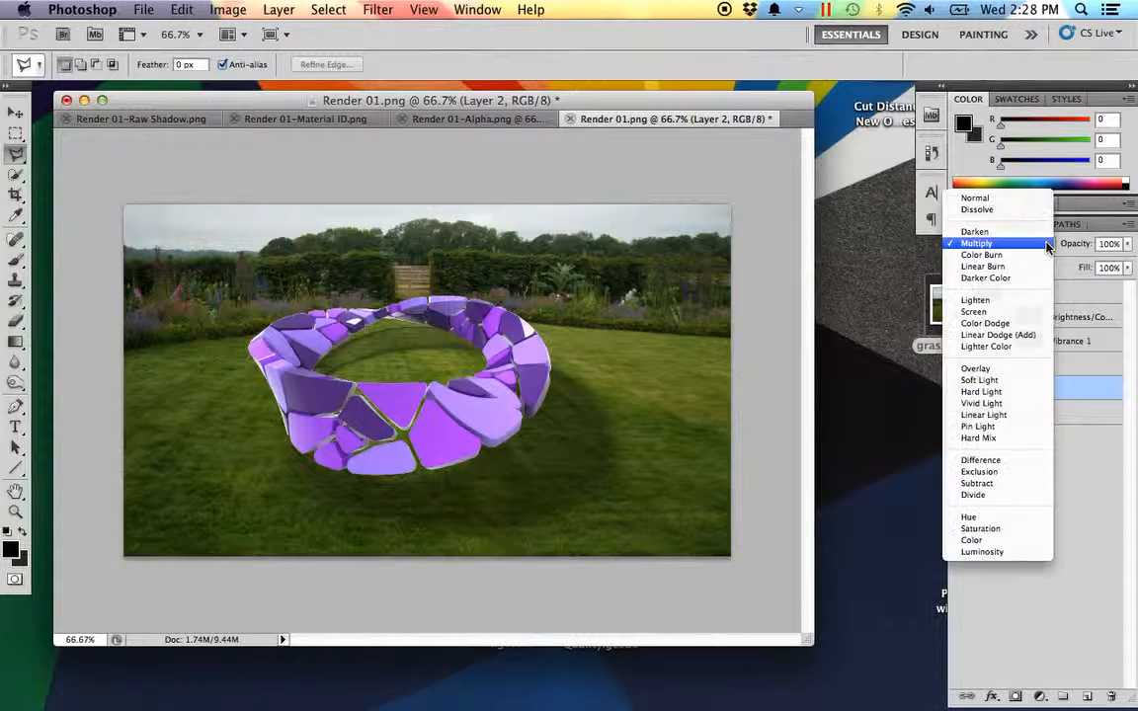
click(1035, 255)
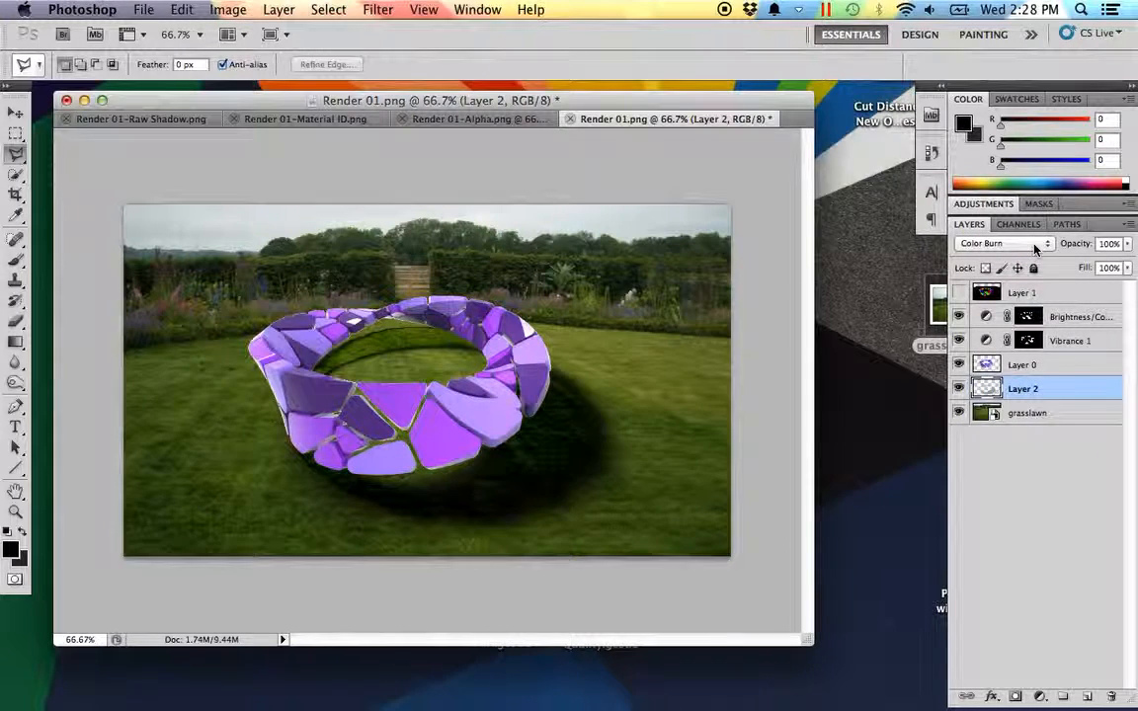
click(1035, 247)
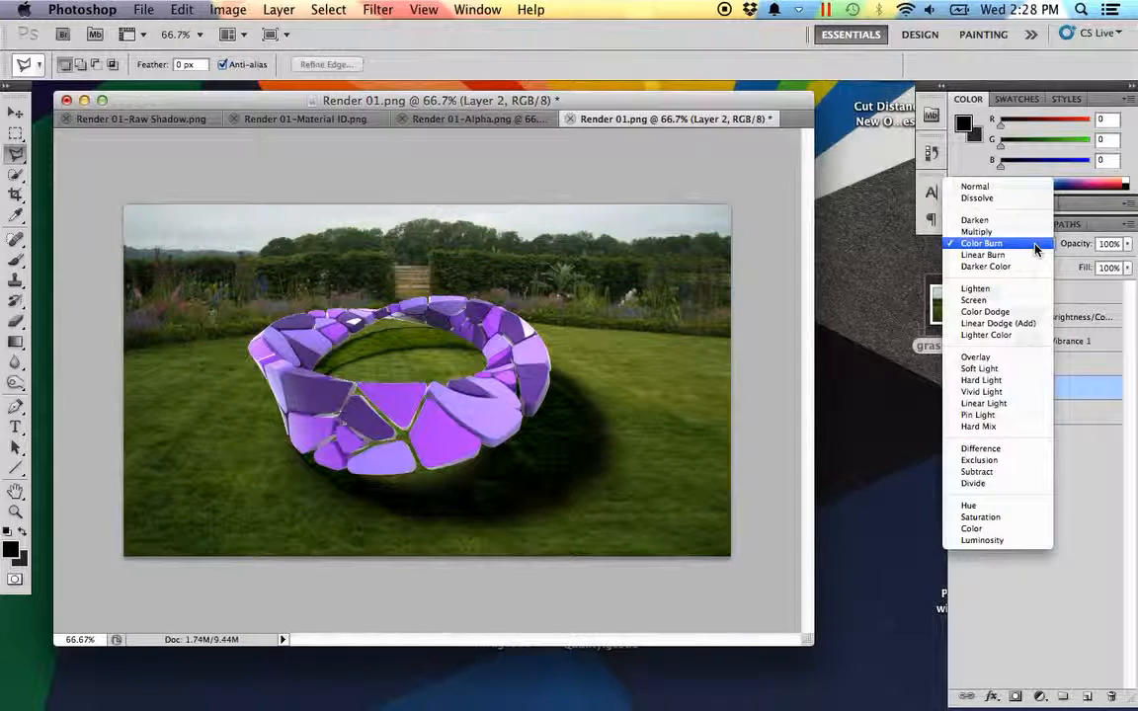
click(1013, 359)
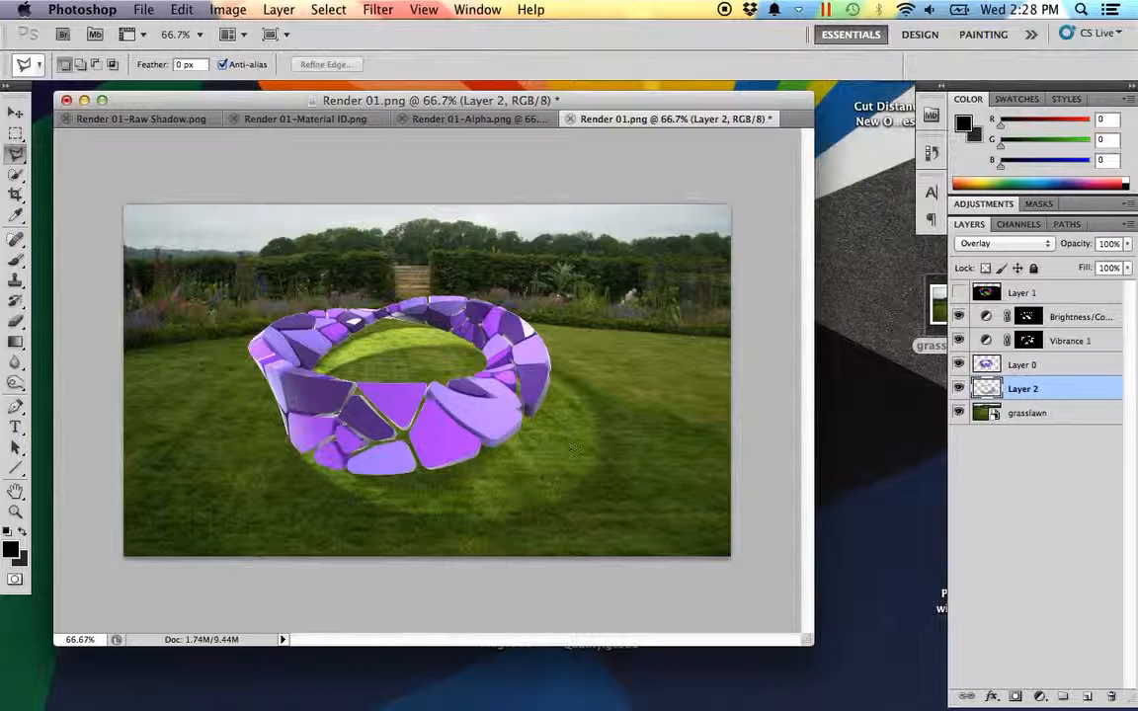
click(988, 243)
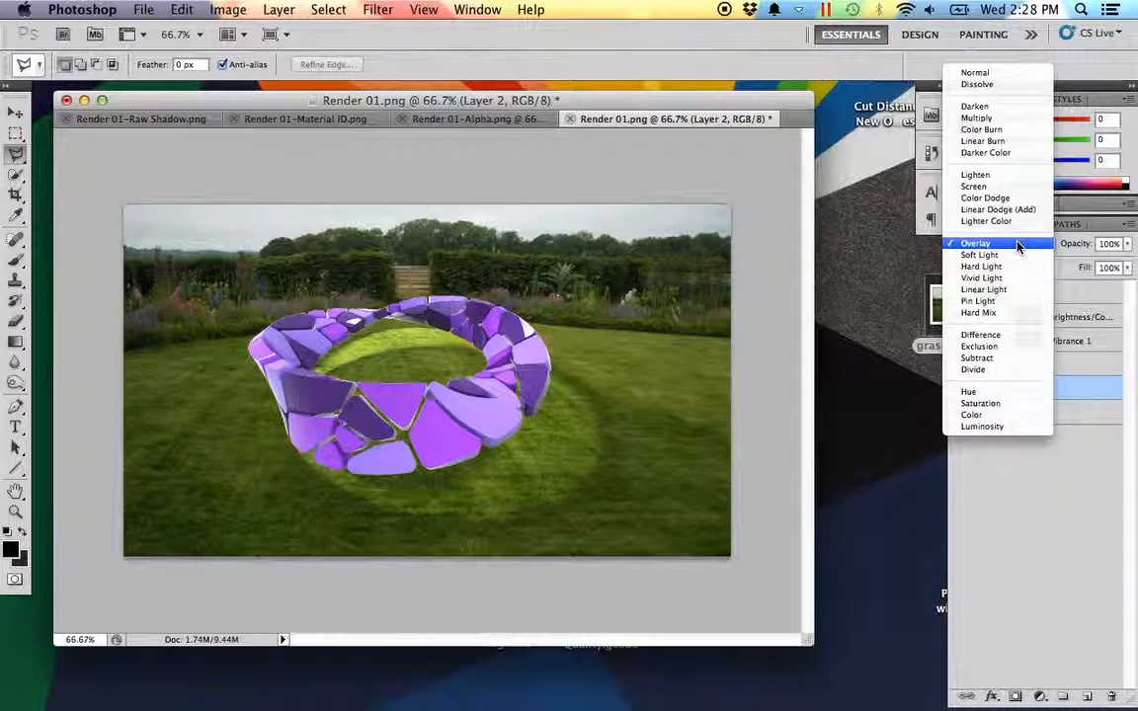
click(978, 119)
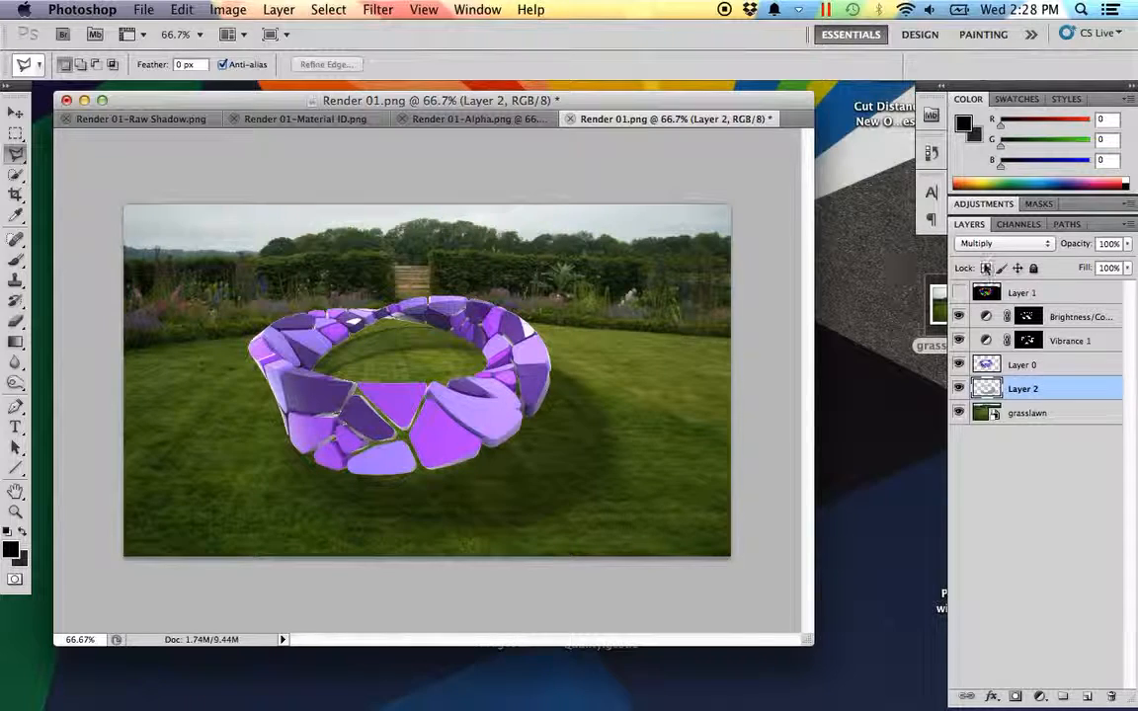
click(1037, 244)
click(1077, 583)
Brighten the grass background with a Levels adjustment directly above the grasslawn layer, using midtones 1.49 and white input 147.
click(1055, 415)
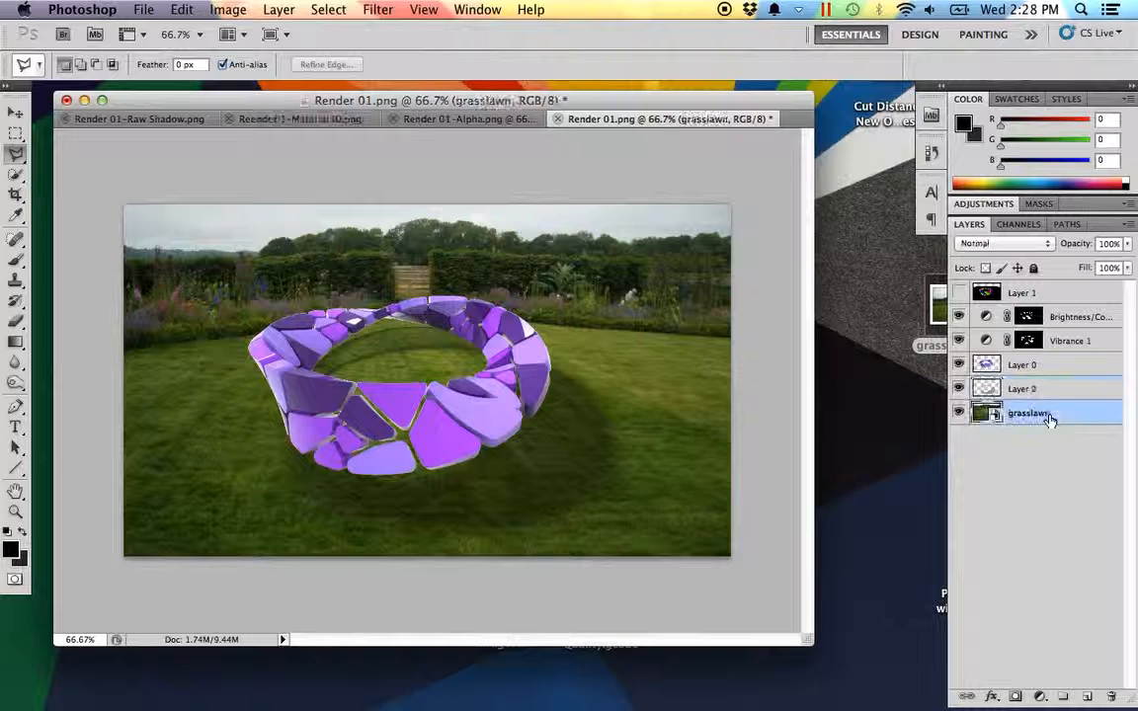
click(995, 207)
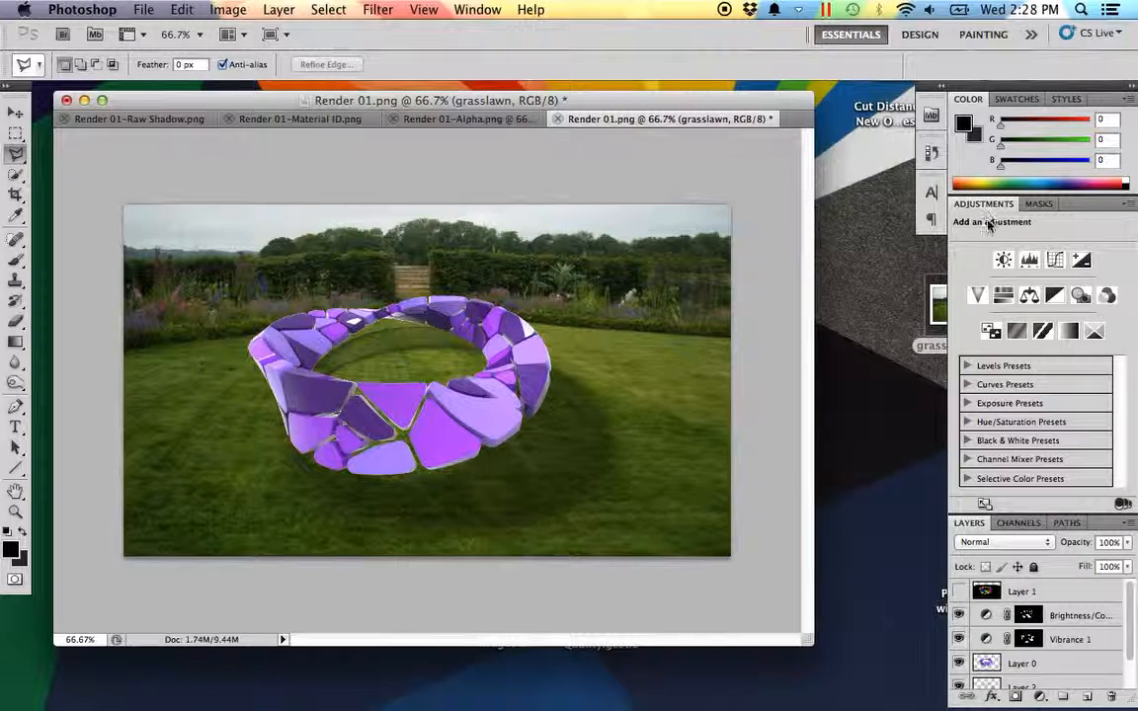
click(1027, 257)
drag(1127, 358, 1010, 363)
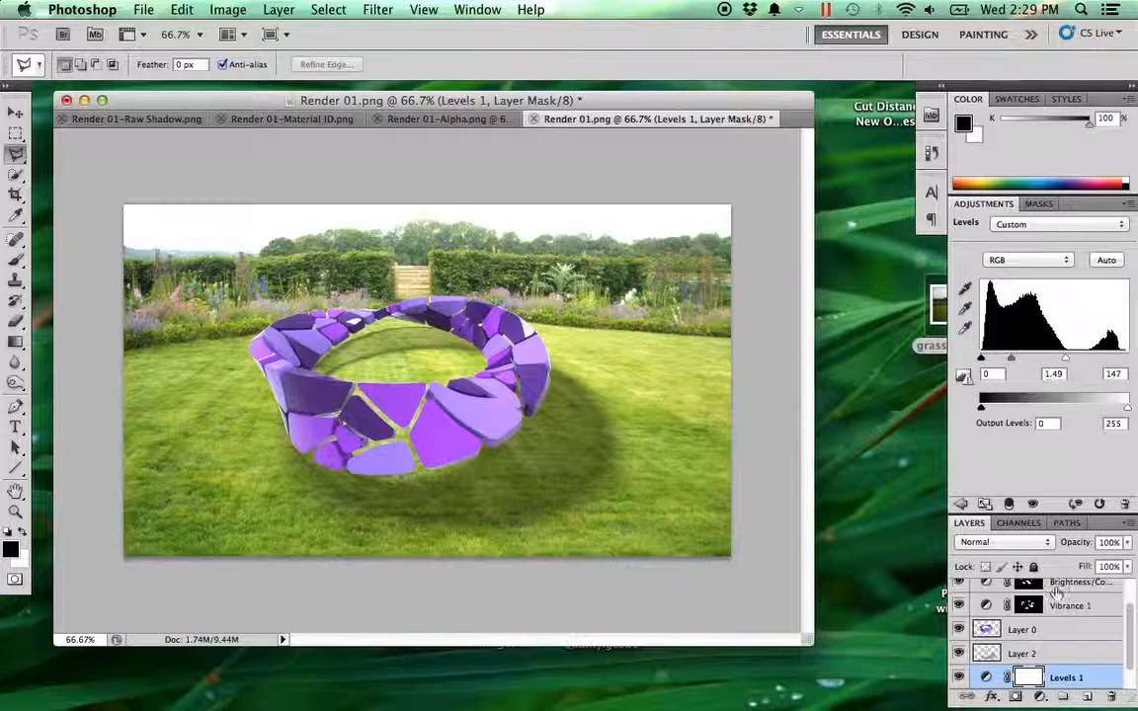
double_click(973, 205)
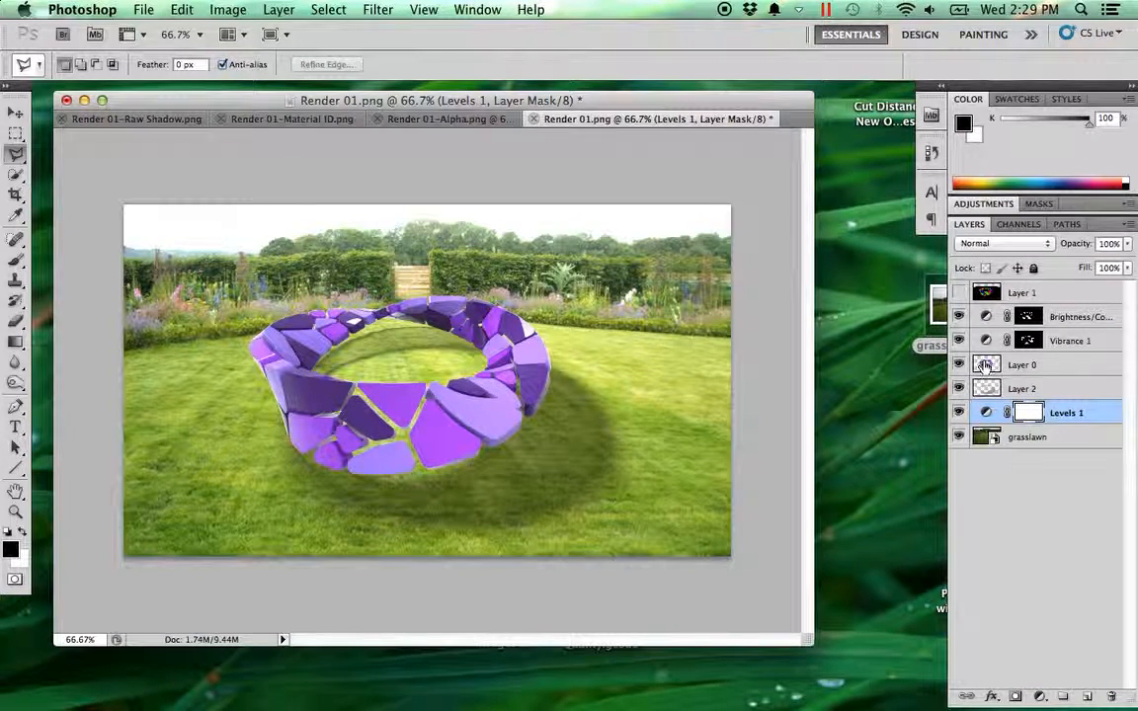
Show Layer 1, select its black area with Color Range at fuzziness 200, and hide the layer again.
click(959, 292)
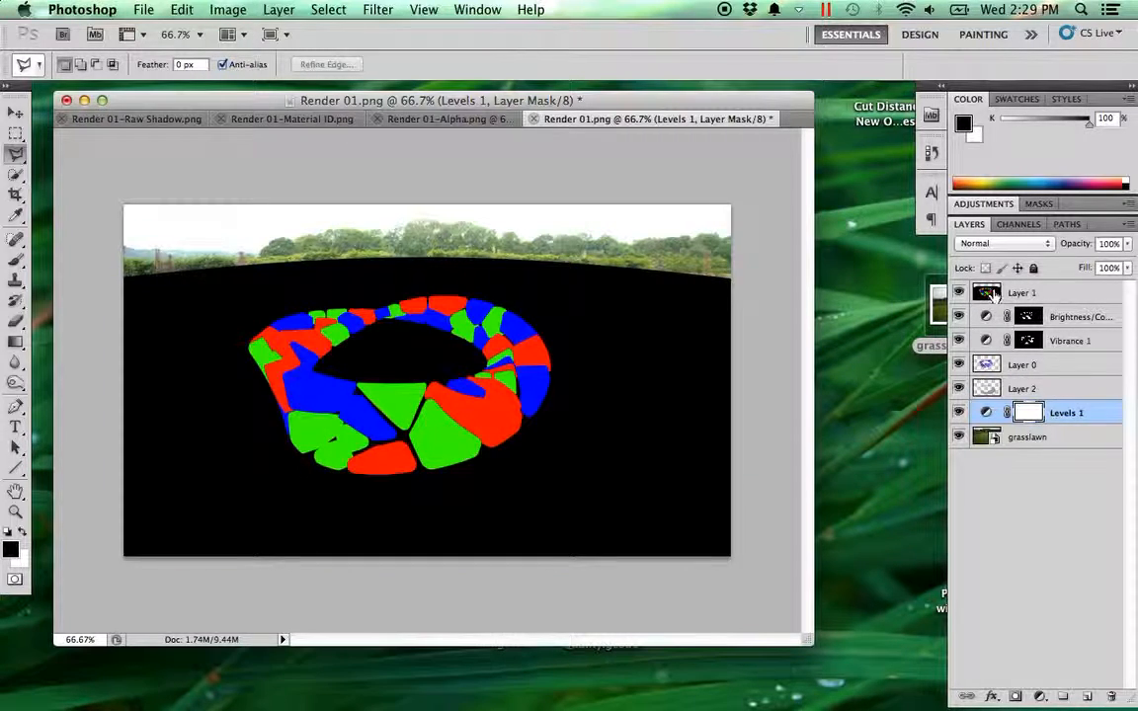
click(1012, 293)
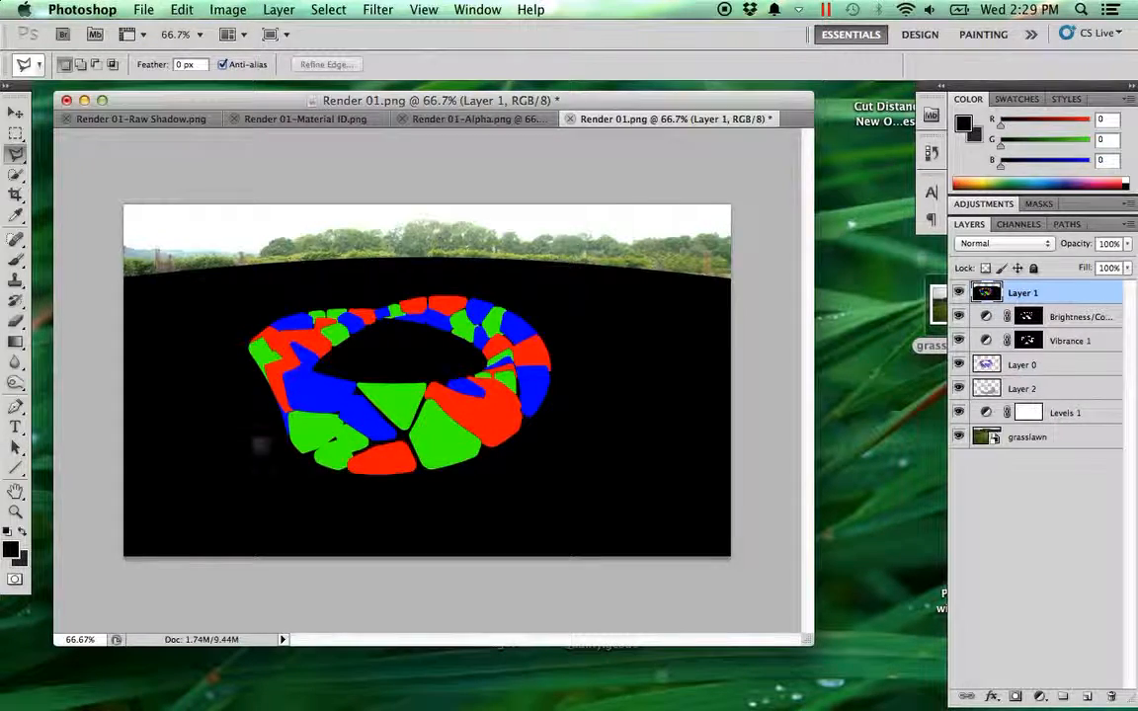
click(318, 10)
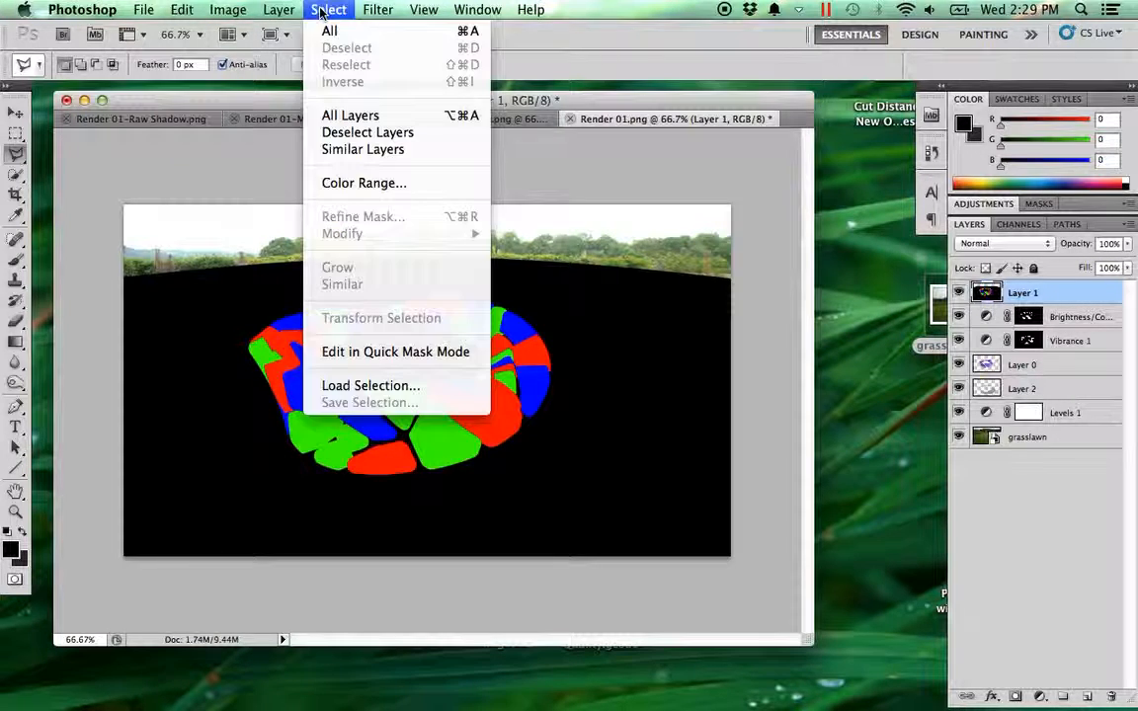
click(358, 183)
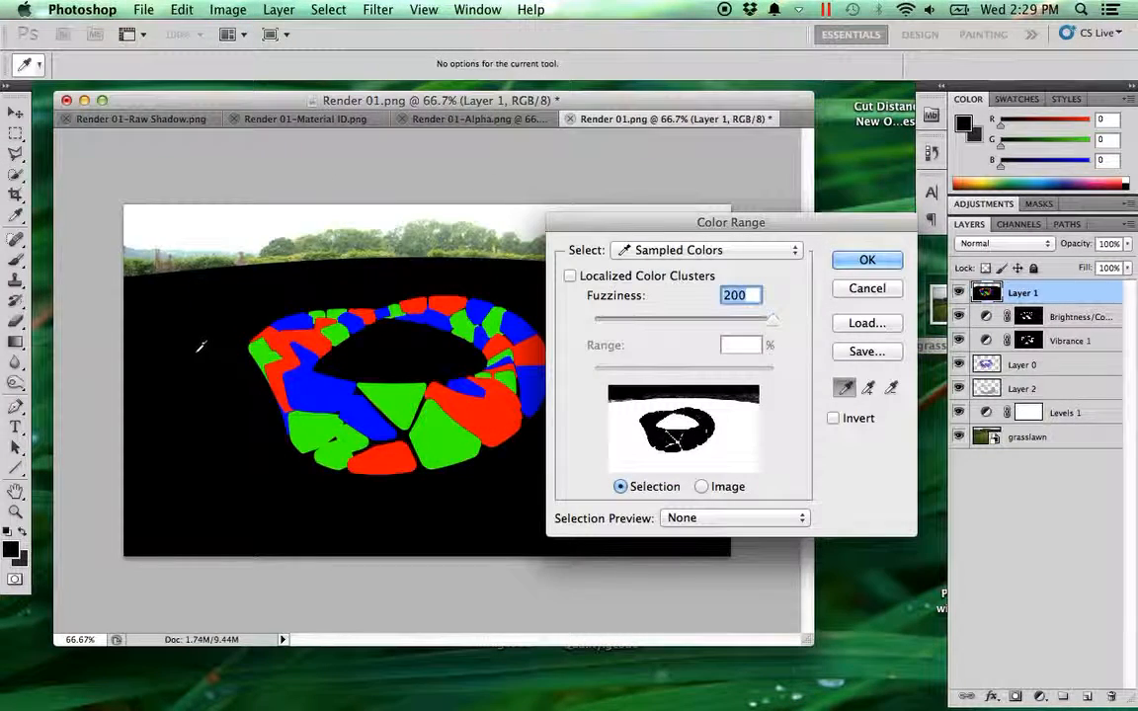
click(866, 260)
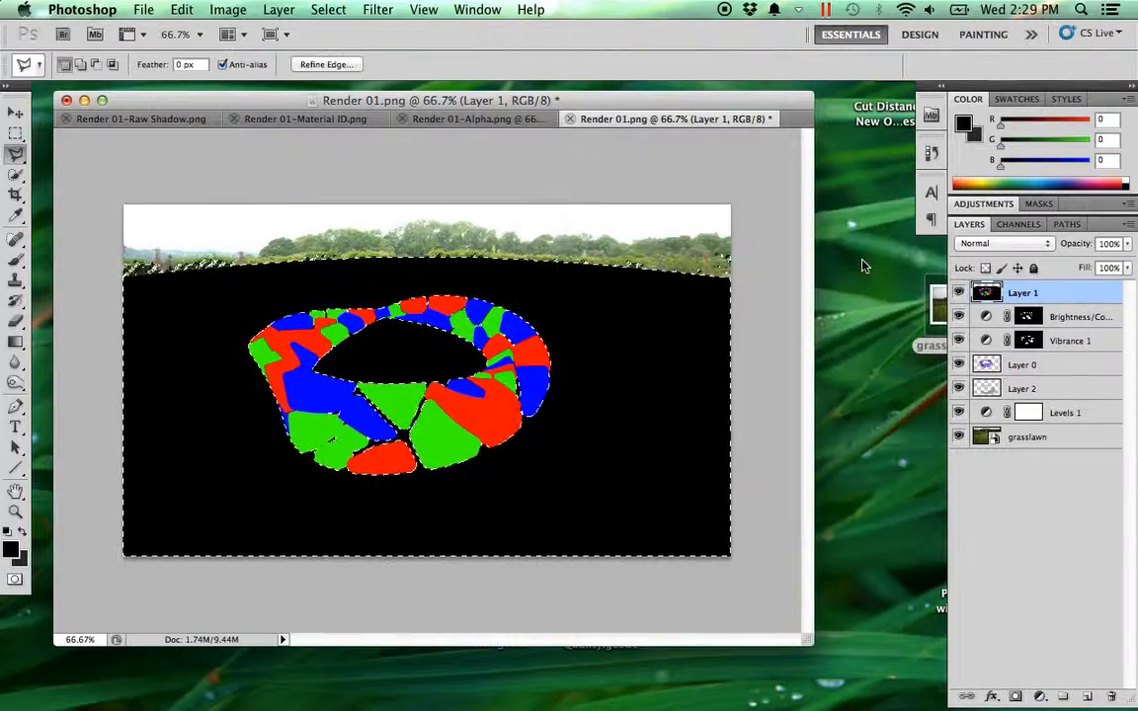
click(957, 294)
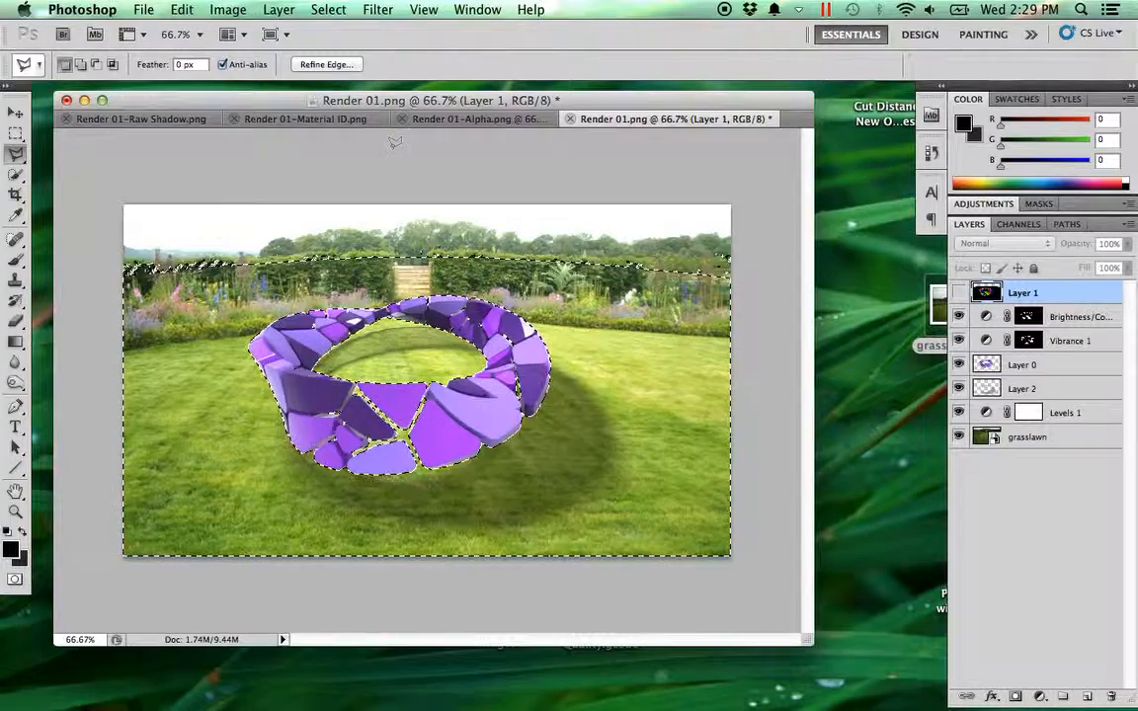
Invert the selection and subtract the sky and hedge area with the Rectangular Marquee so only the ring is selected.
click(328, 10)
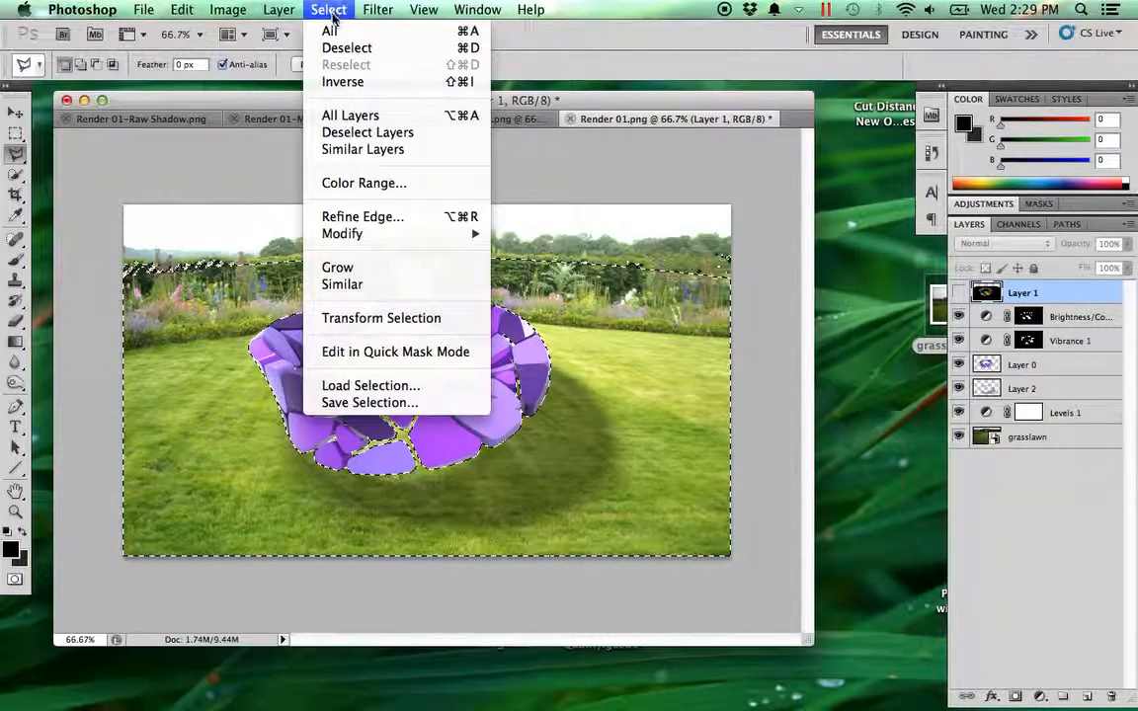
click(343, 82)
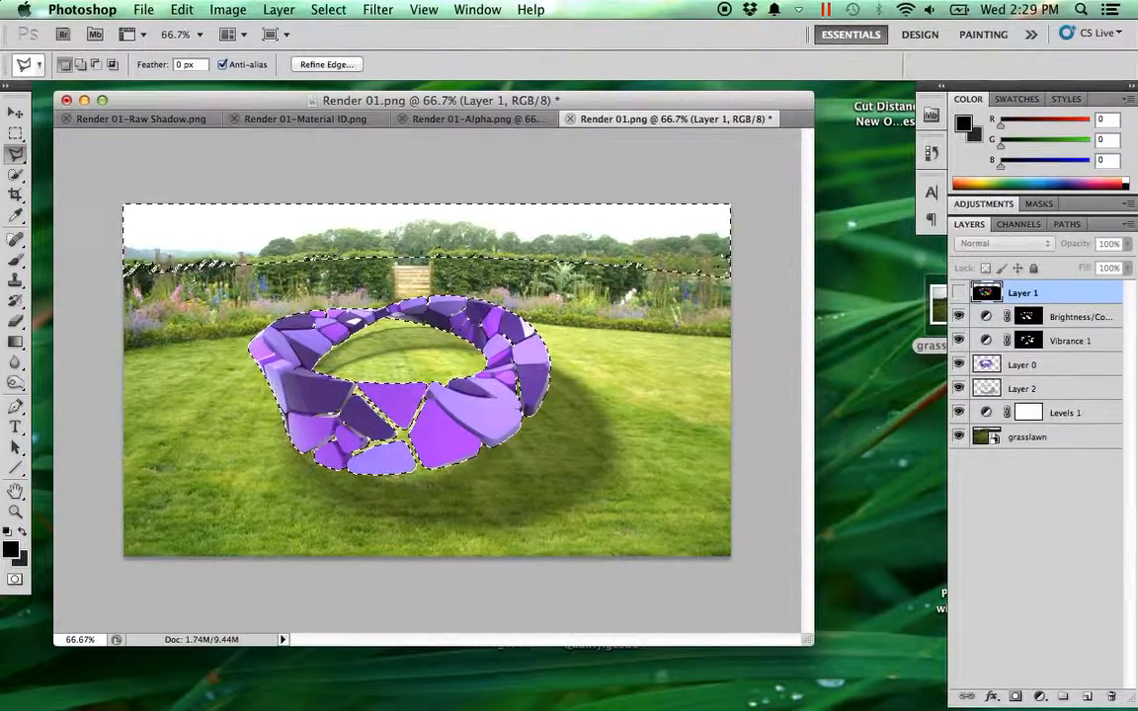
click(17, 134)
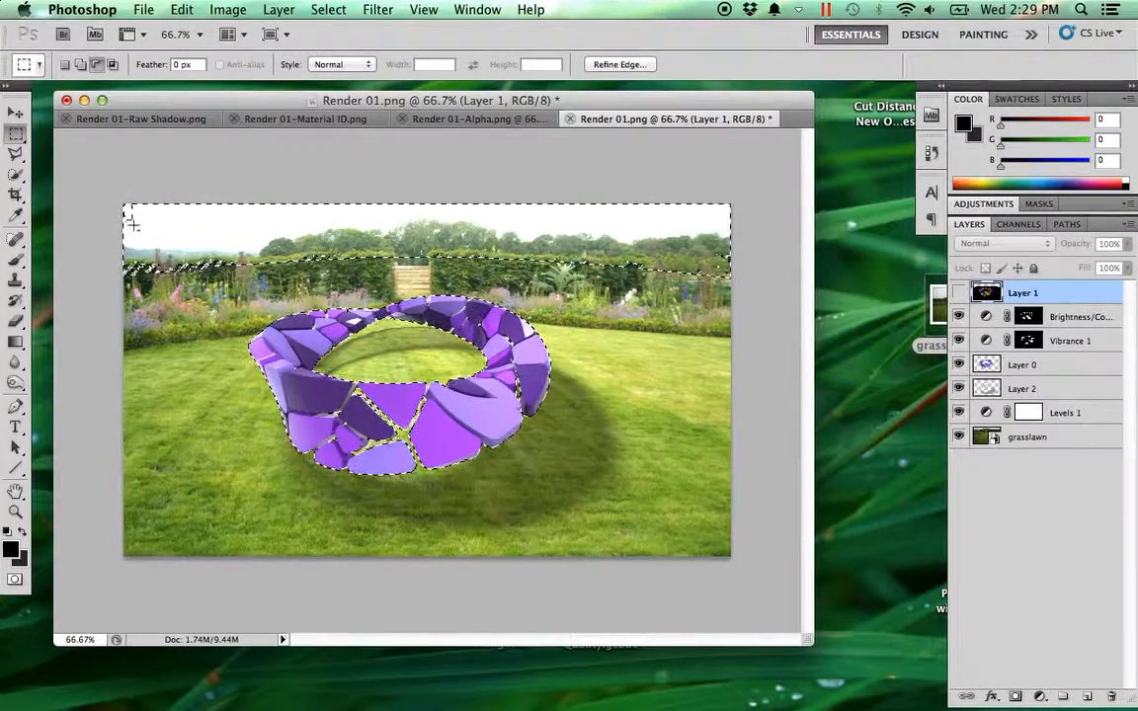
drag(209, 268, 213, 265)
drag(198, 189, 249, 251)
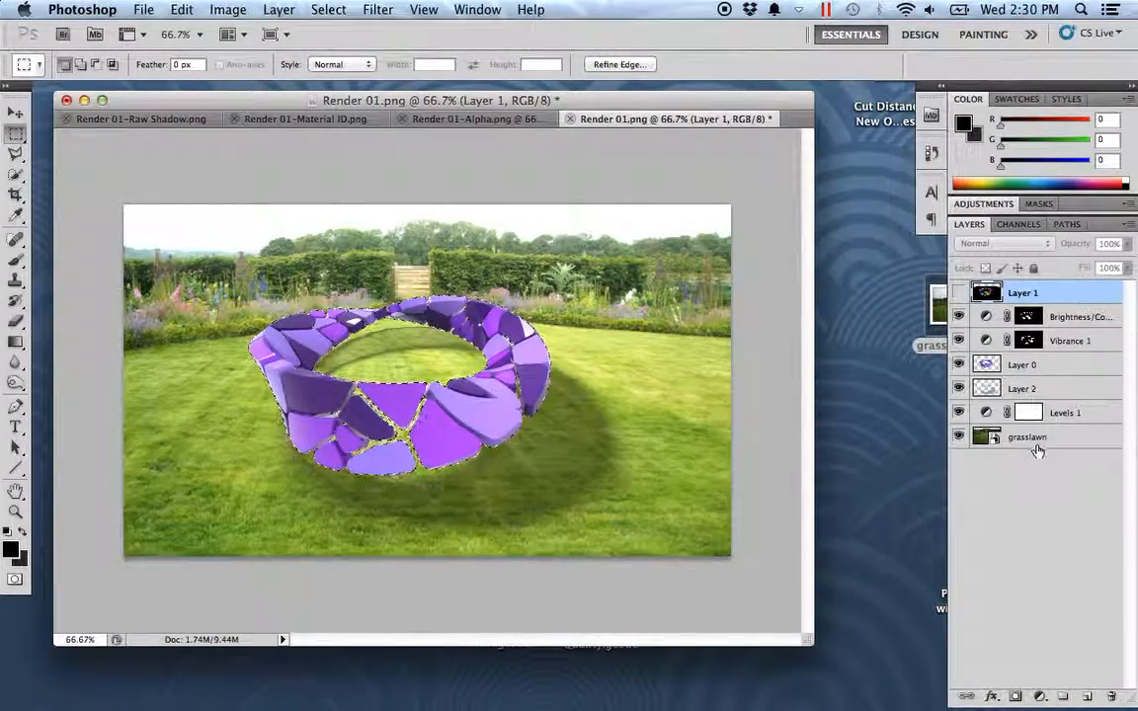
Darken the selected ring with a Brightness/Contrast adjustment above Layer 0, using brightness -59 and contrast -39.
click(985, 366)
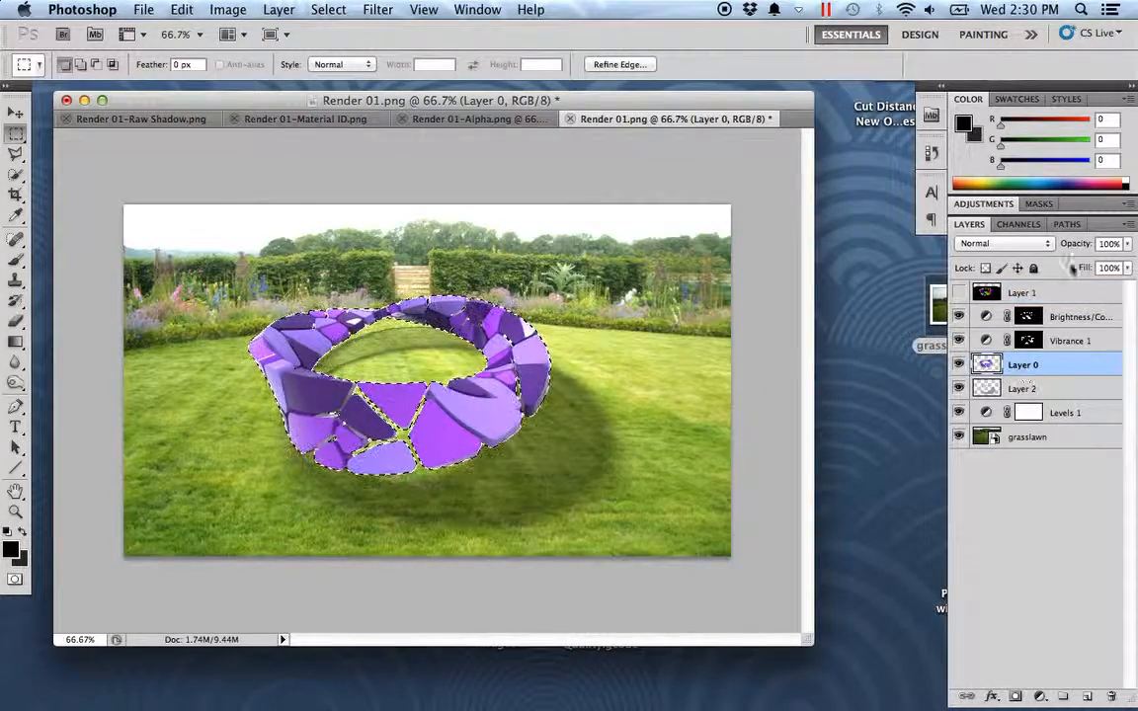
click(983, 203)
click(1003, 260)
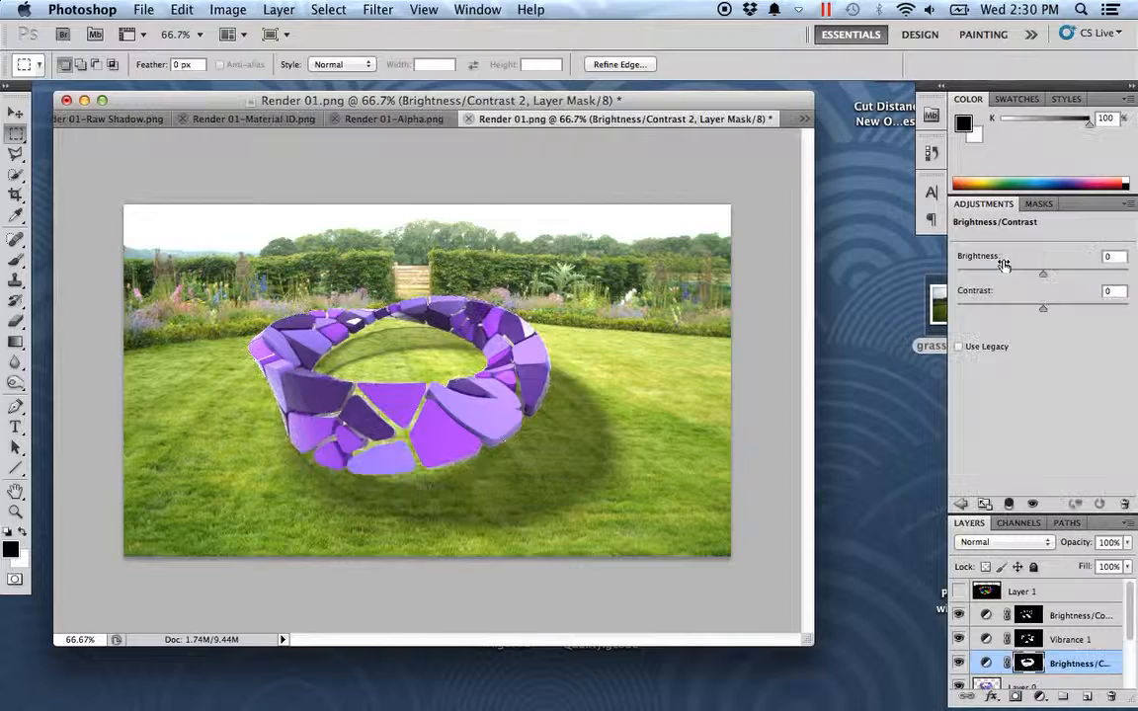
drag(1042, 280, 997, 327)
mouse_move(1017, 269)
mouse_down()
mouse_move(1021, 283)
mouse_move(1009, 269)
mouse_up()
drag(996, 313, 975, 311)
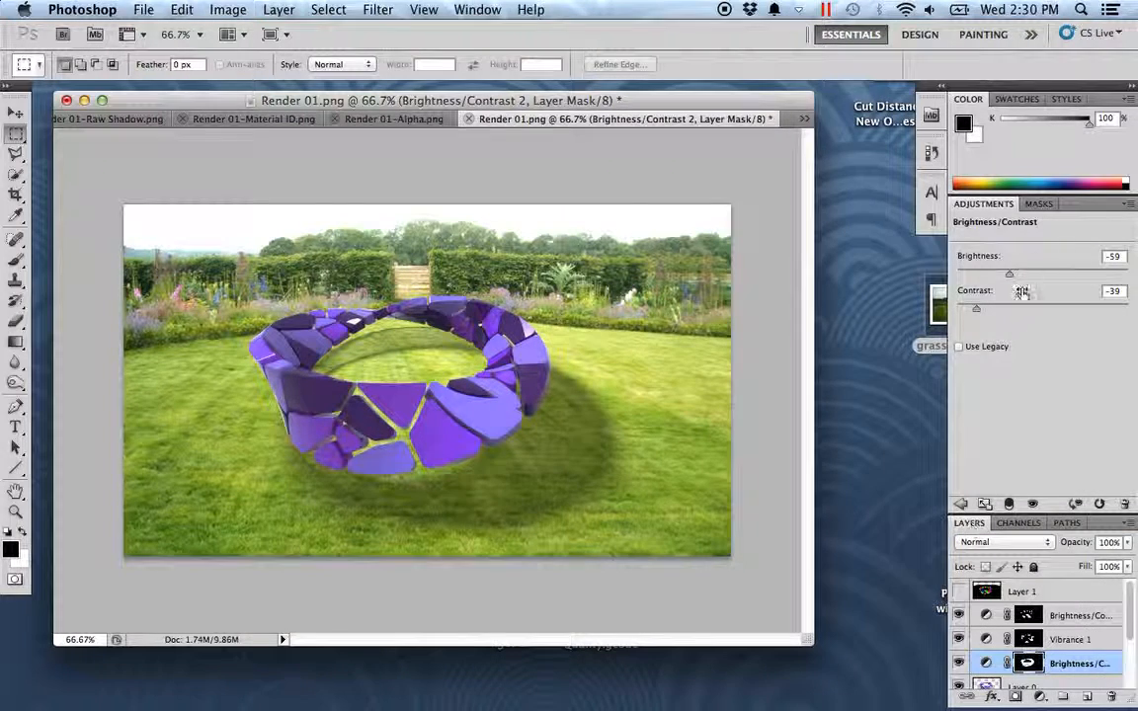
double_click(988, 203)
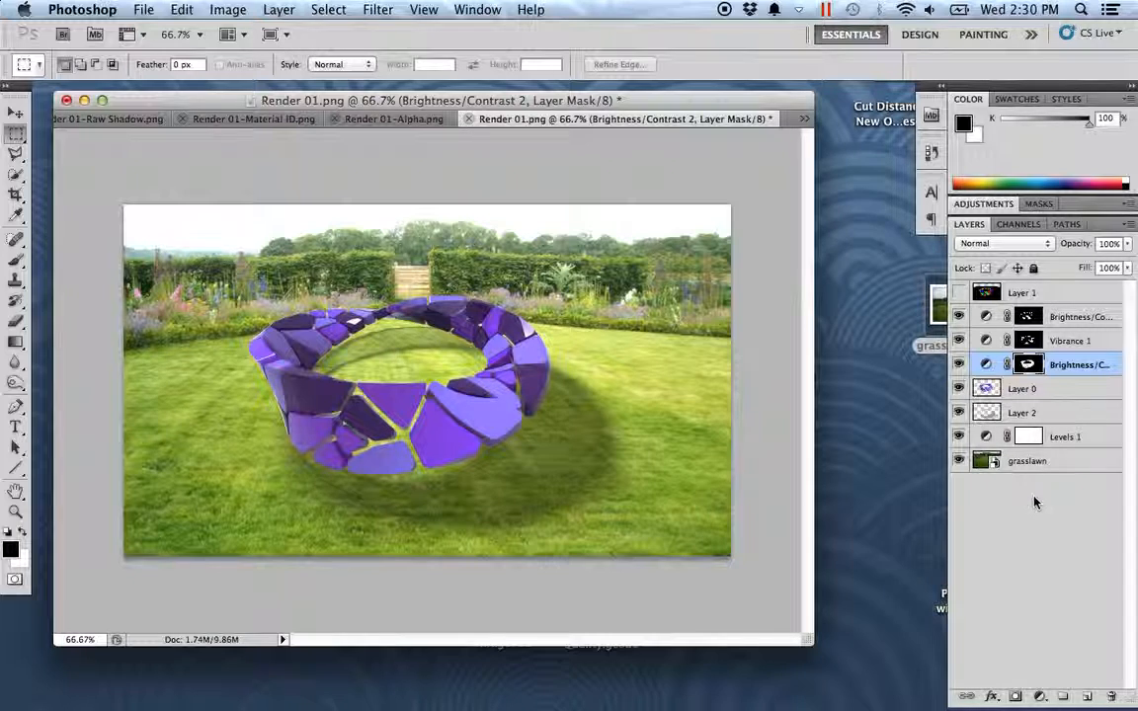
Review the Alpha, Material ID and Raw Shadow pass images, and return to the Render 01 composite.
click(380, 119)
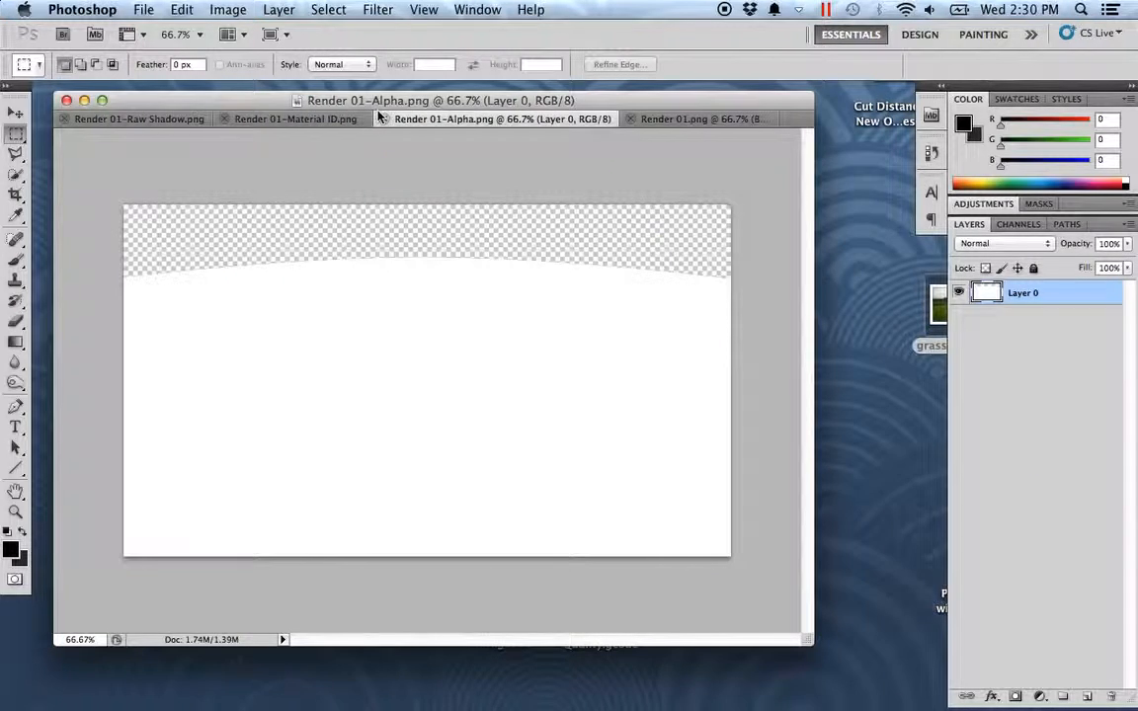
click(272, 120)
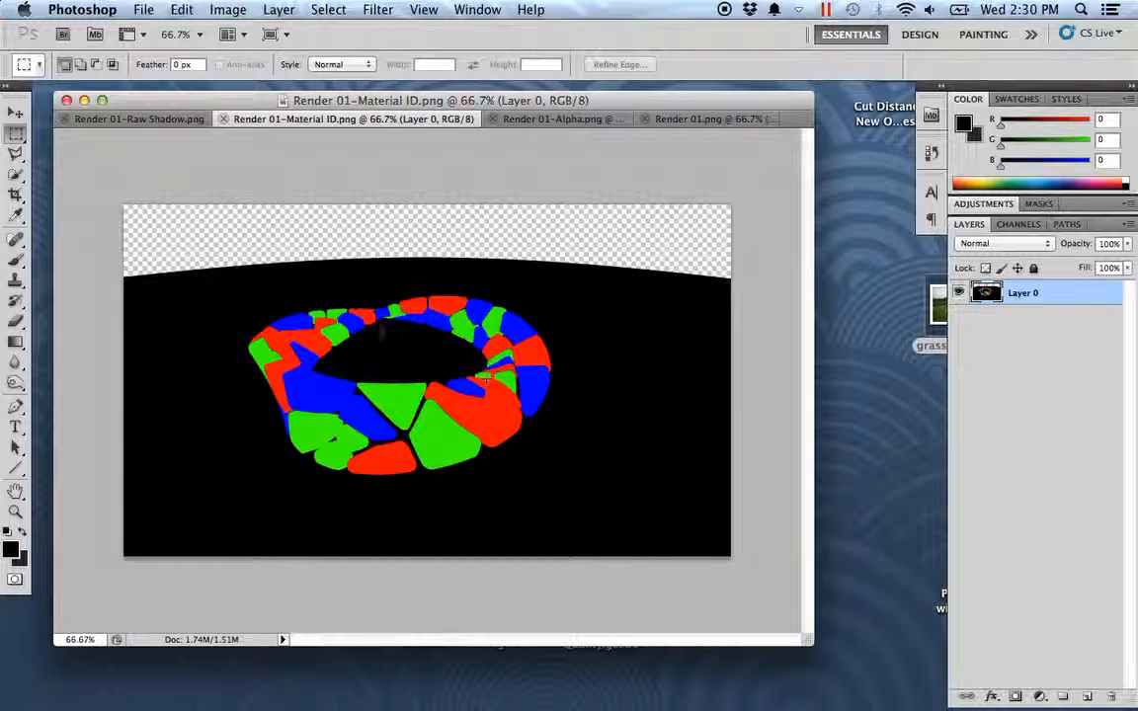
click(138, 120)
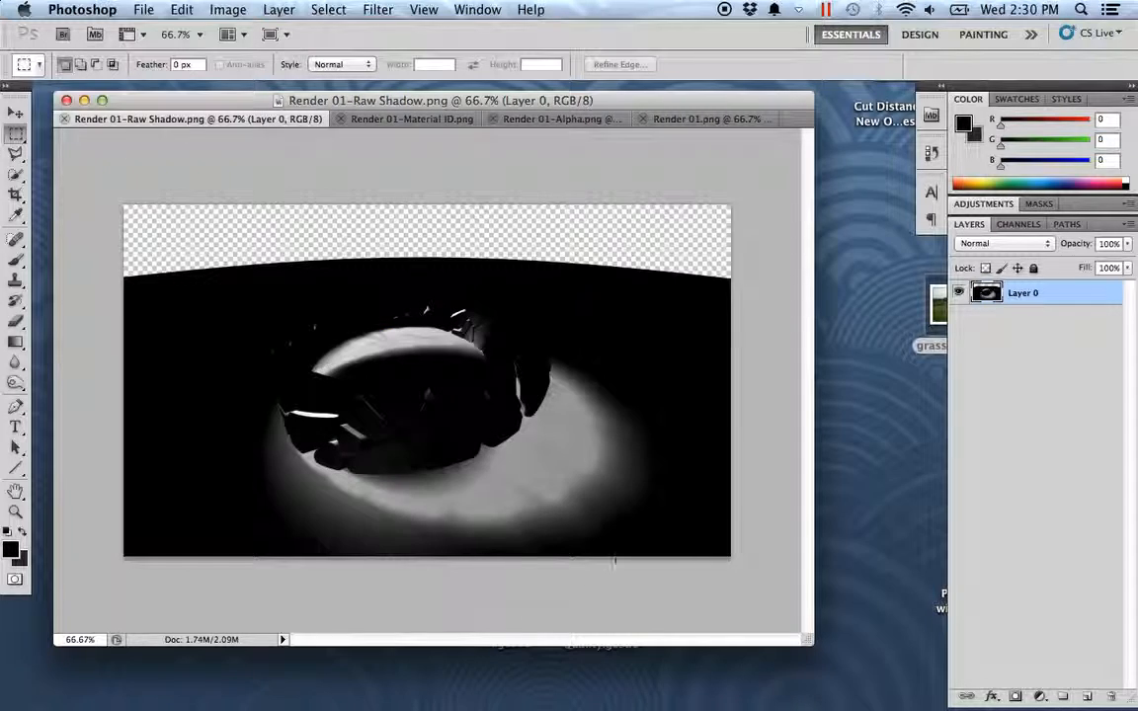
click(642, 117)
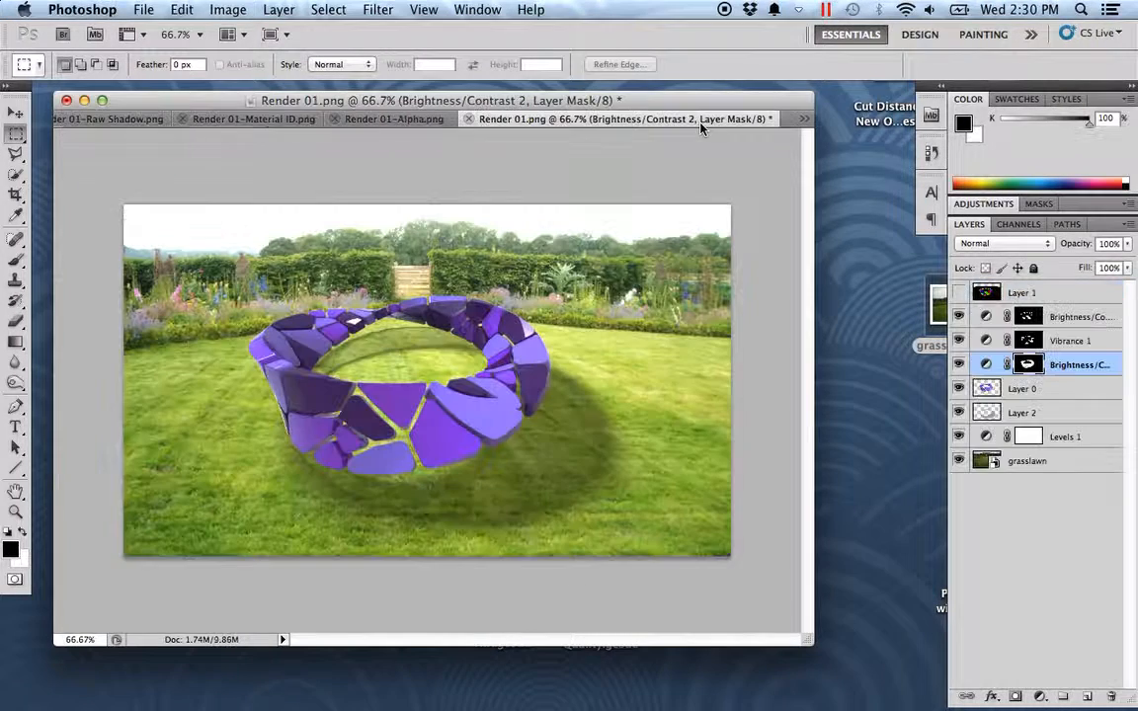